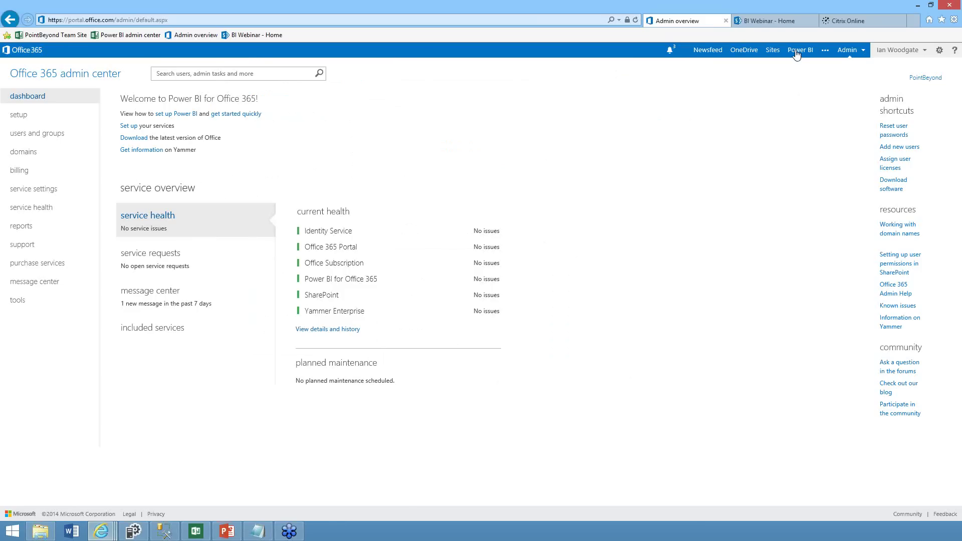
# Switch from the Office 365 admin center to the Power BI admin center through the Admin menu
pyautogui.click(850, 50)
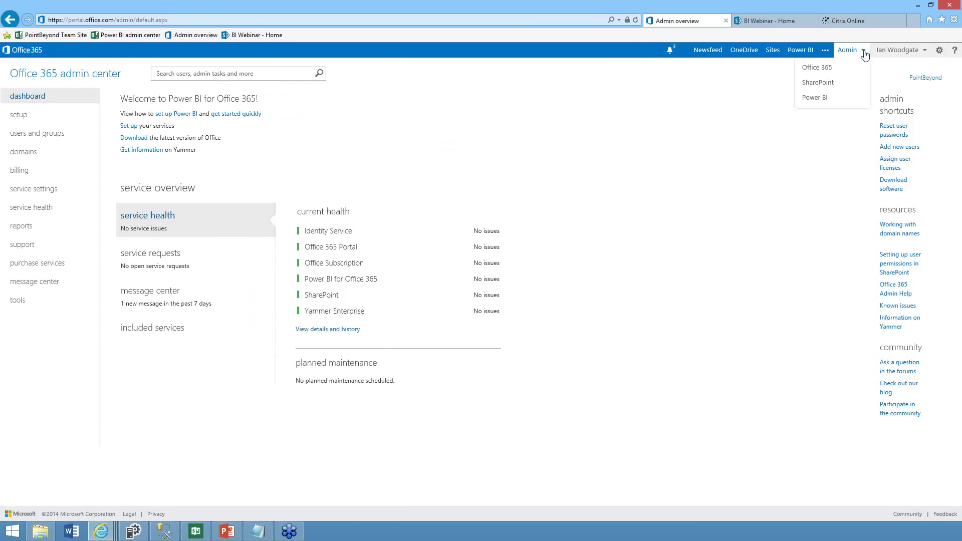
pyautogui.click(824, 100)
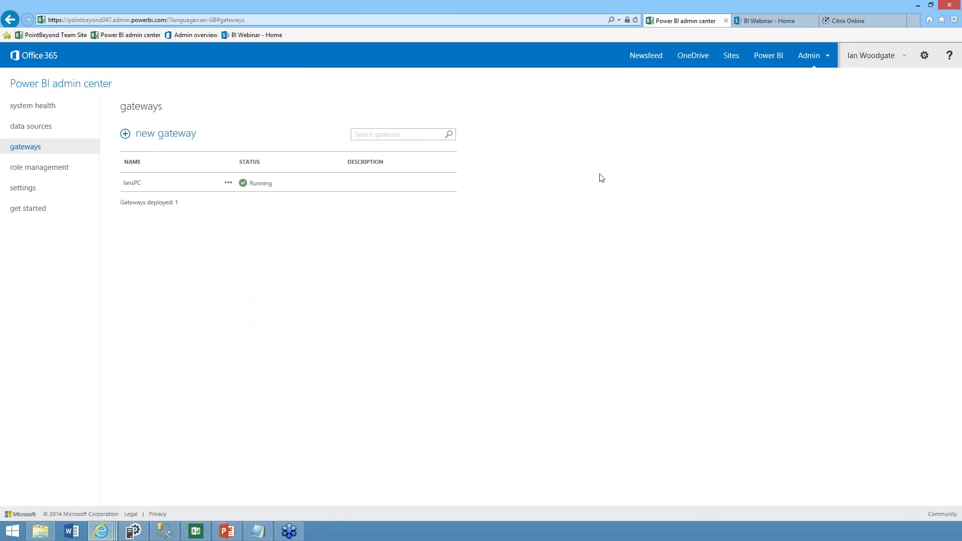
pyautogui.click(46, 111)
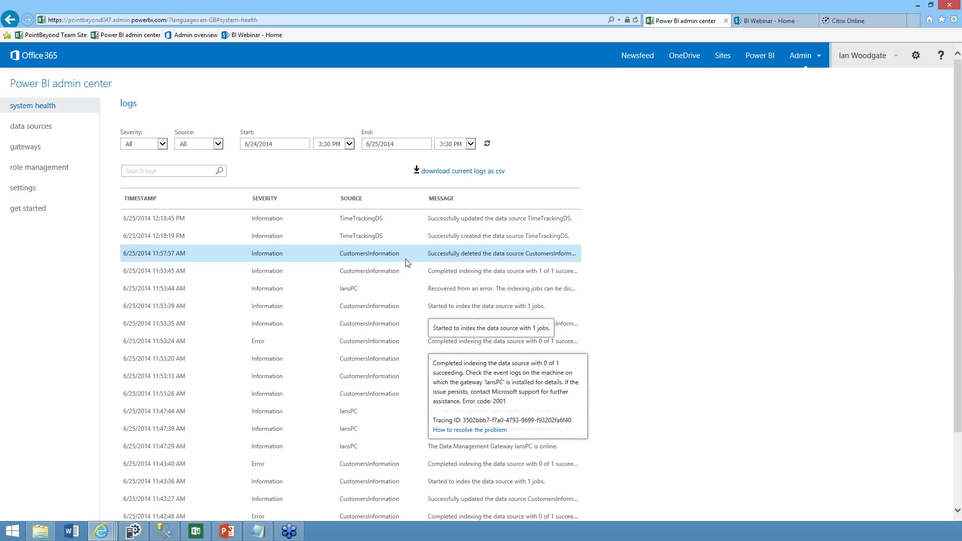
pyautogui.click(31, 126)
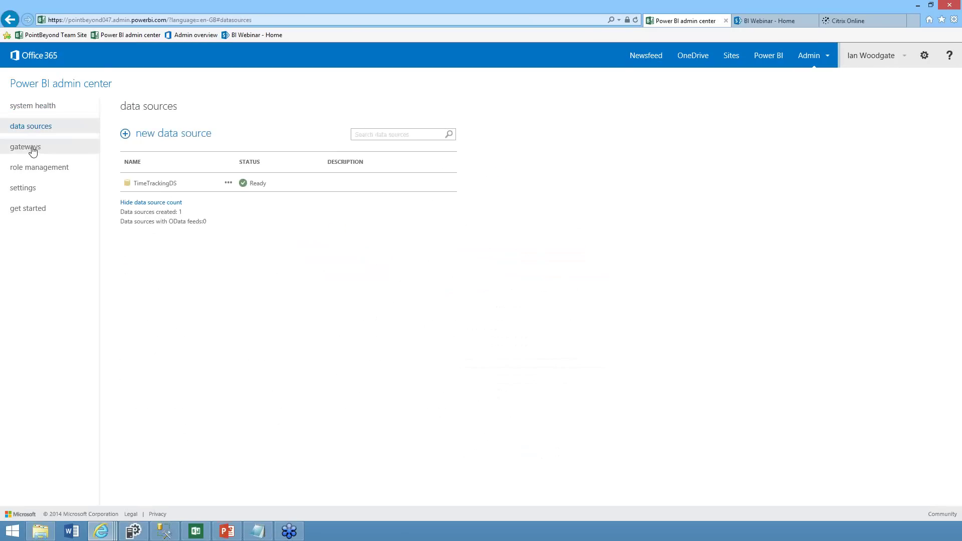
pyautogui.click(32, 151)
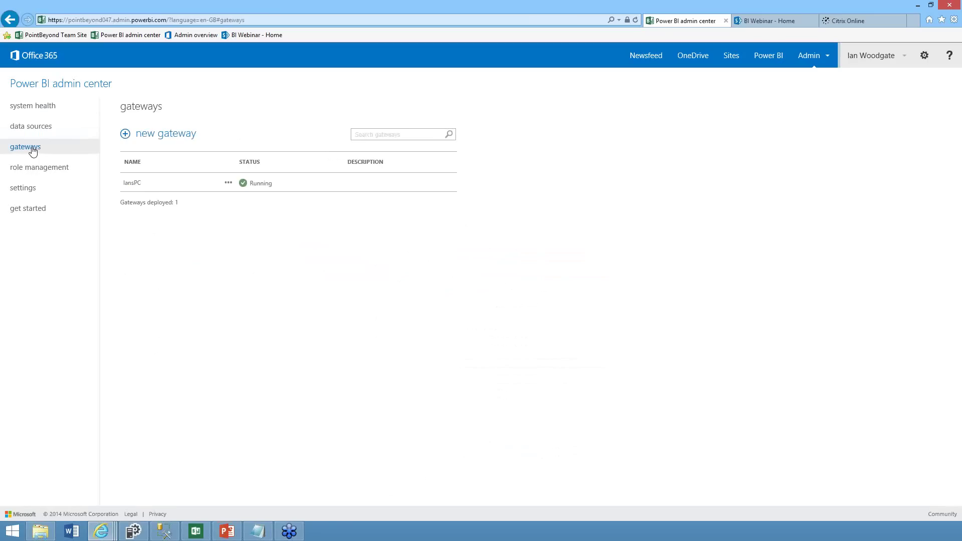
pyautogui.click(47, 172)
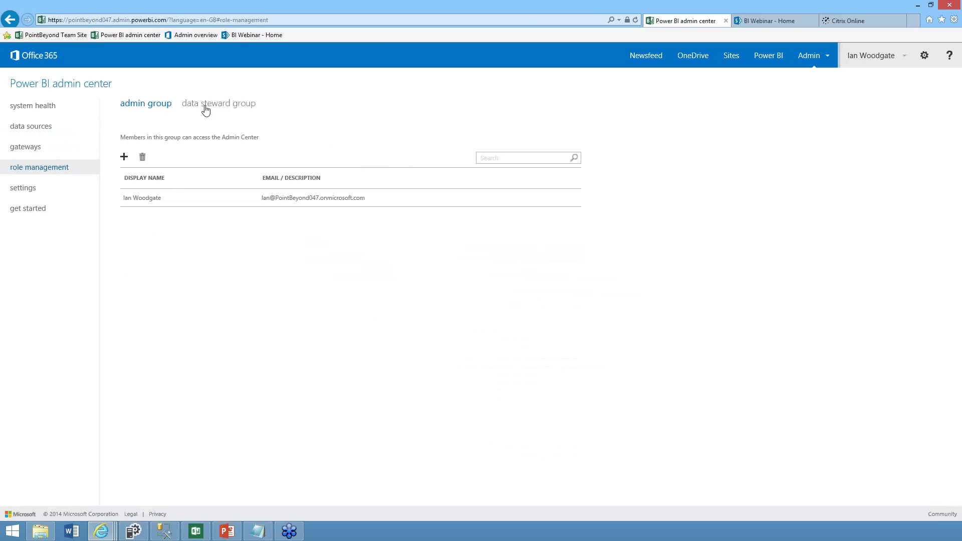
pyautogui.click(55, 193)
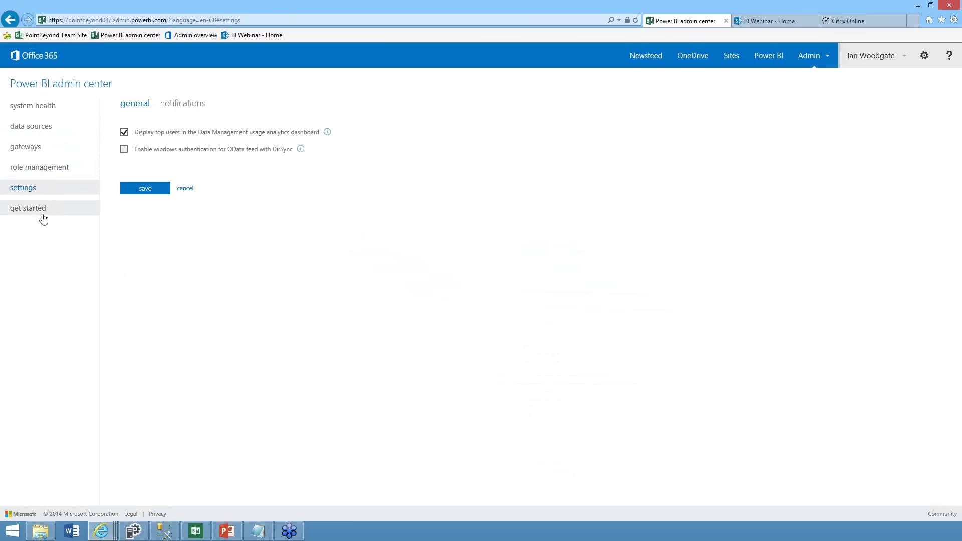
pyautogui.click(43, 214)
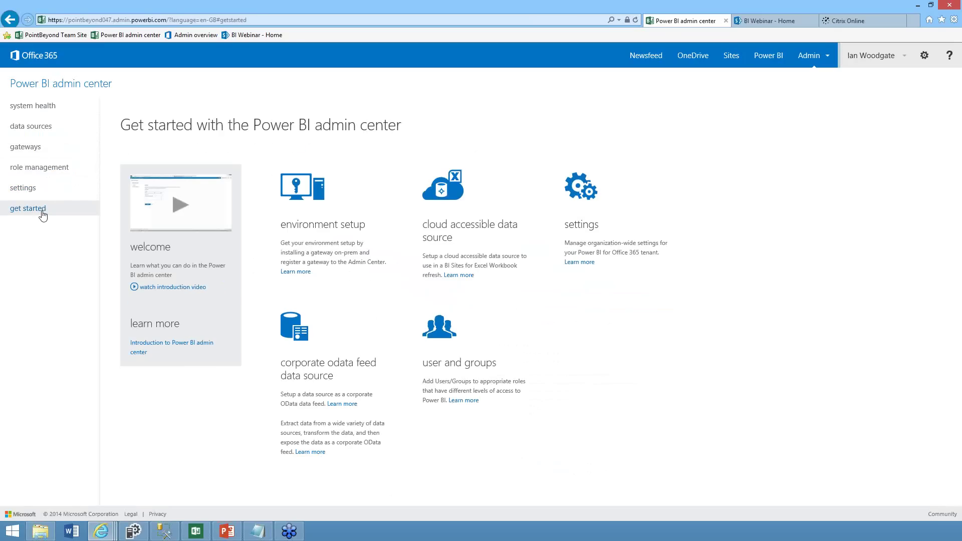
pyautogui.click(37, 152)
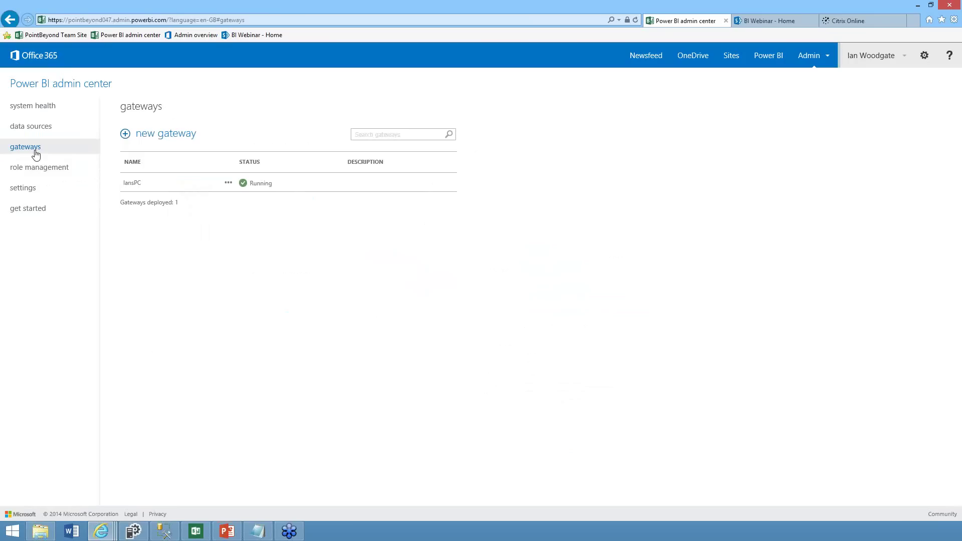
# Bring up the Gateway Configuration Manager, check the endpoint port and version, then return to Home
pyautogui.click(134, 531)
pyautogui.moveTo(377, 87); pyautogui.dragTo(414, 170)
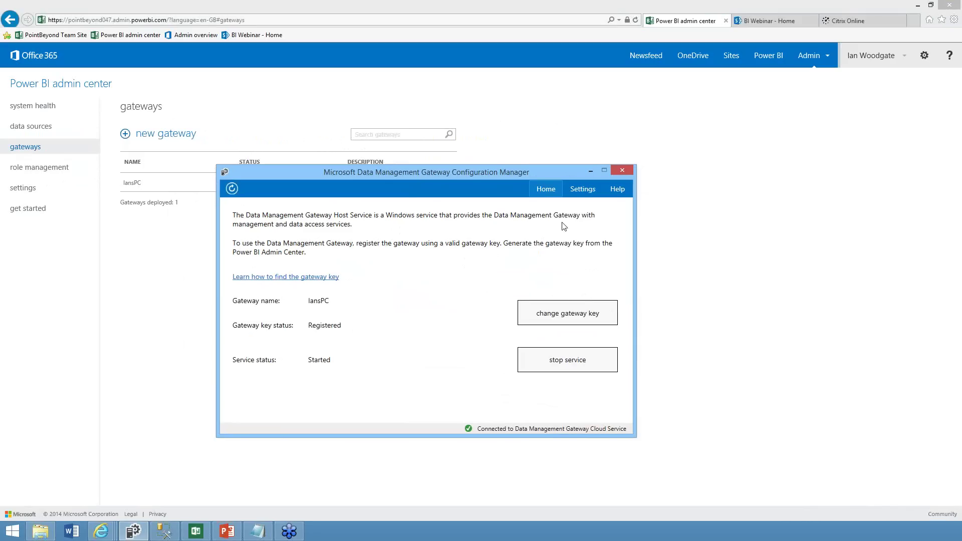
pyautogui.click(582, 189)
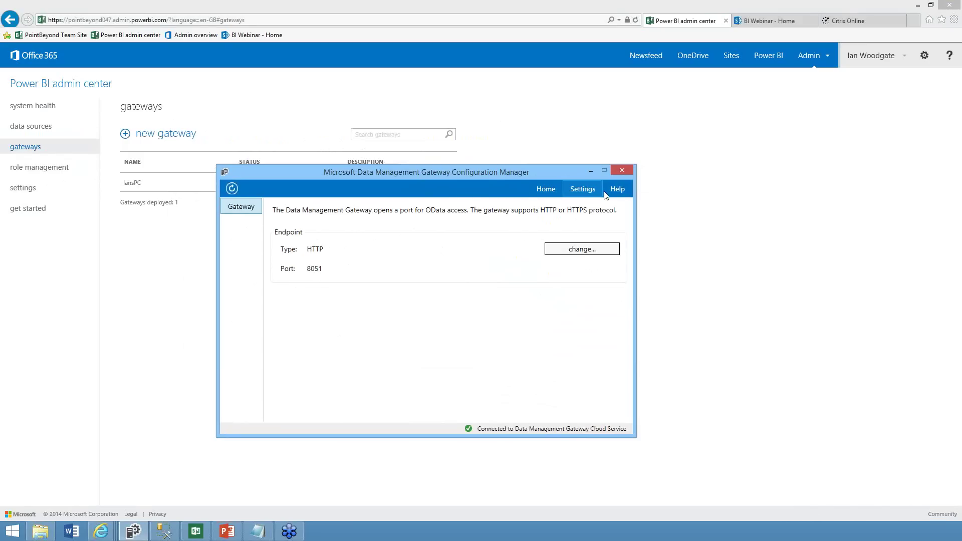
pyautogui.click(616, 192)
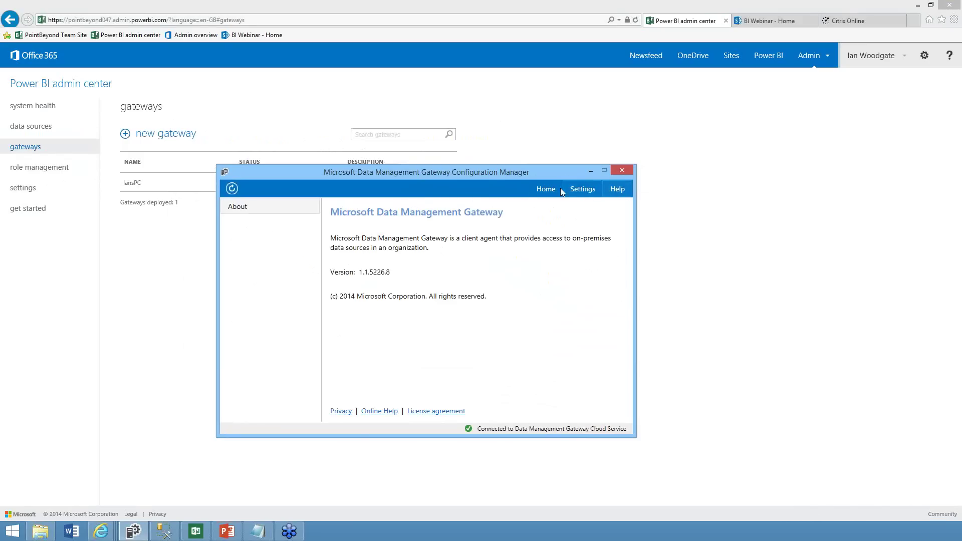
pyautogui.click(545, 190)
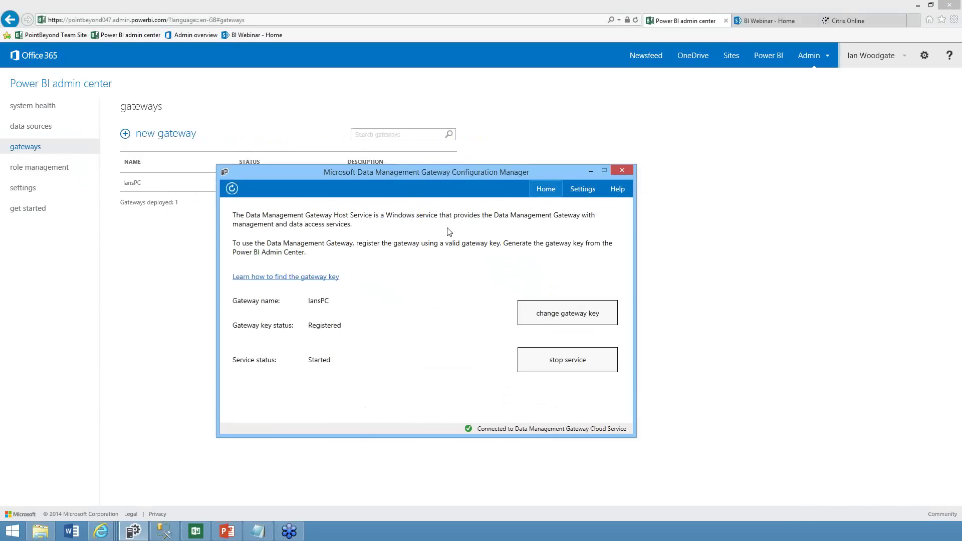
# Create a new gateway named 'ian2'
pyautogui.click(589, 170)
pyautogui.click(166, 132)
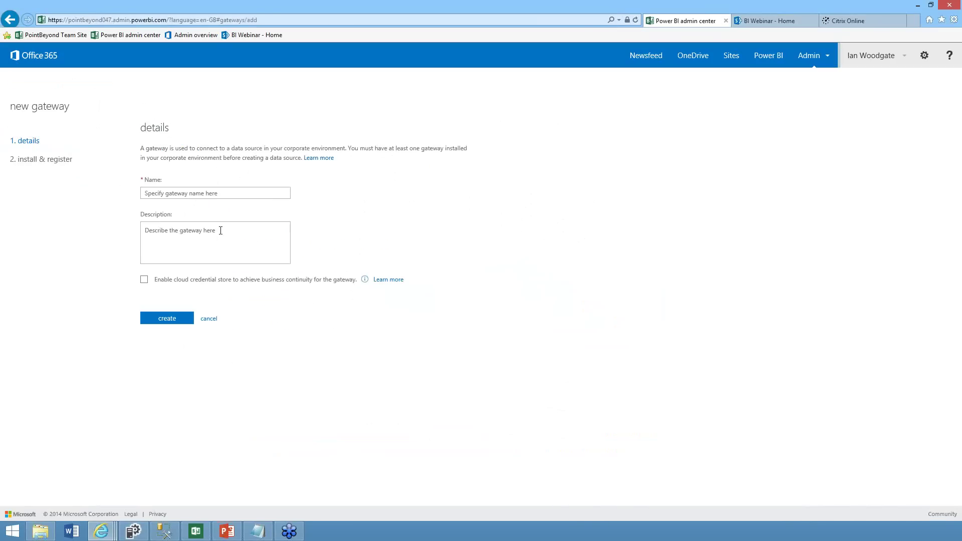
pyautogui.click(199, 189)
pyautogui.write('ian')
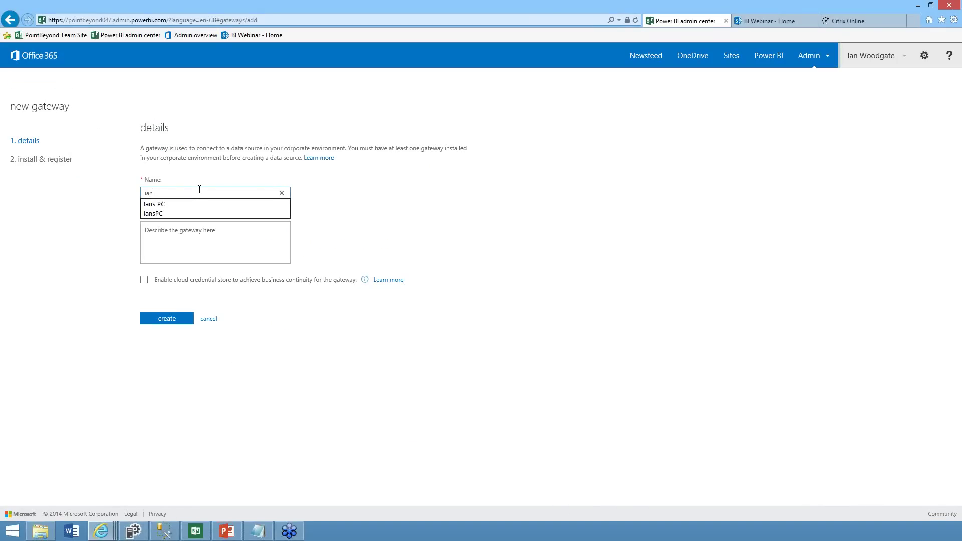
pyautogui.write('2')
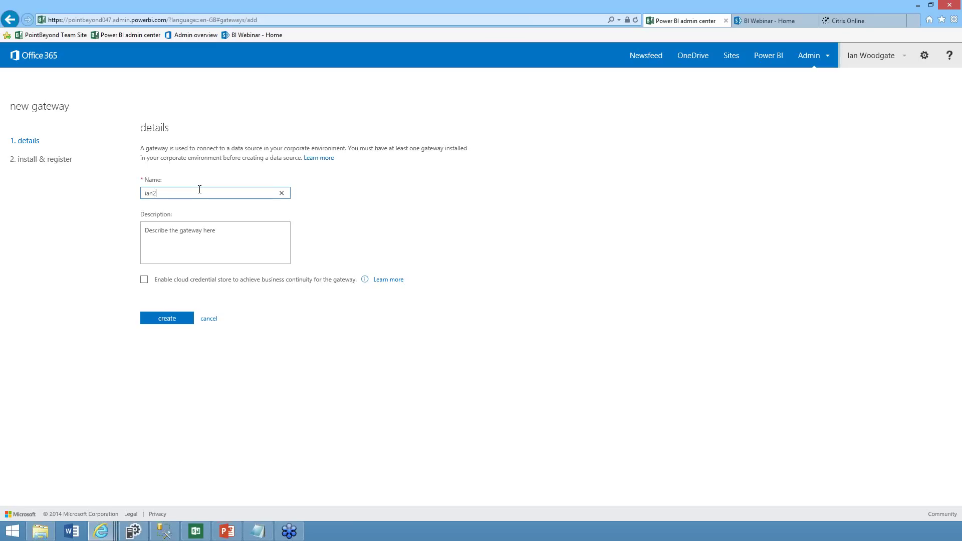
pyautogui.click(167, 318)
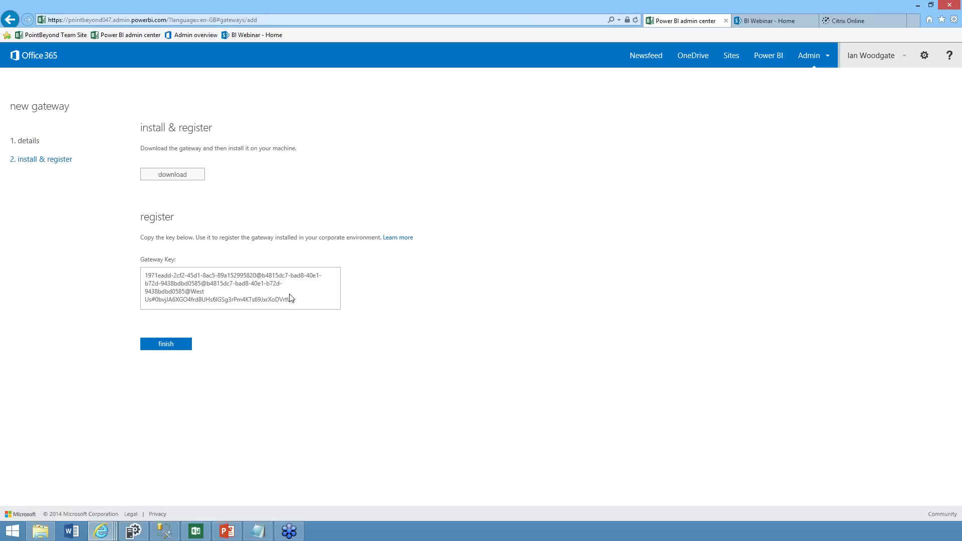
# Select the generated gateway key and compare it with the Configuration Manager
pyautogui.moveTo(293, 299); pyautogui.dragTo(147, 261)
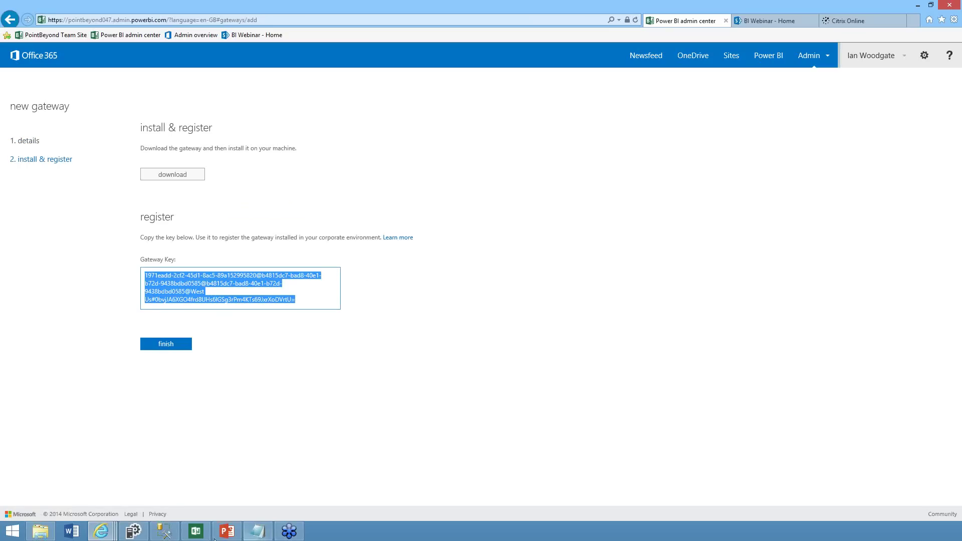
pyautogui.click(134, 531)
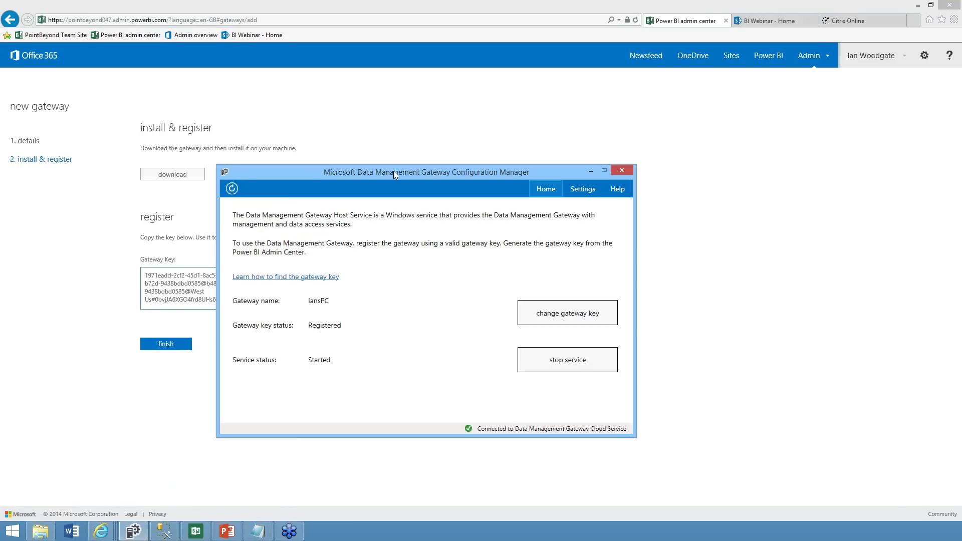
pyautogui.click(389, 119)
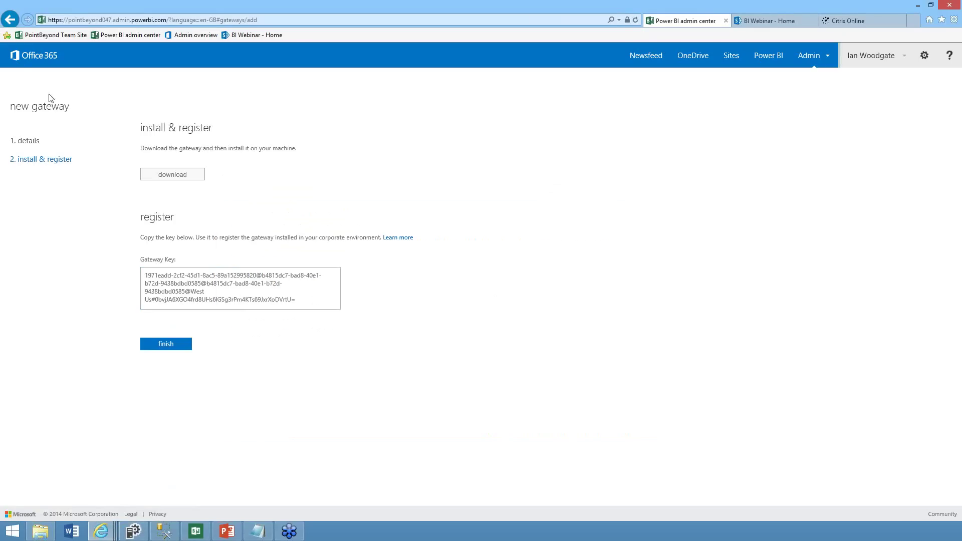
# Delete the stopped 'ian2' gateway, then view the data sources showing TimeTrackingDS as Ready
pyautogui.click(11, 20)
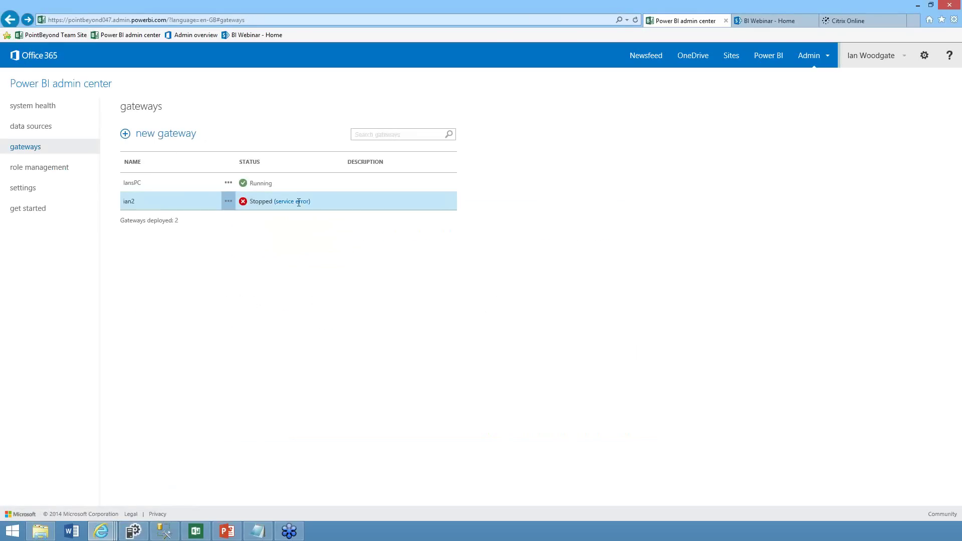
pyautogui.click(149, 202)
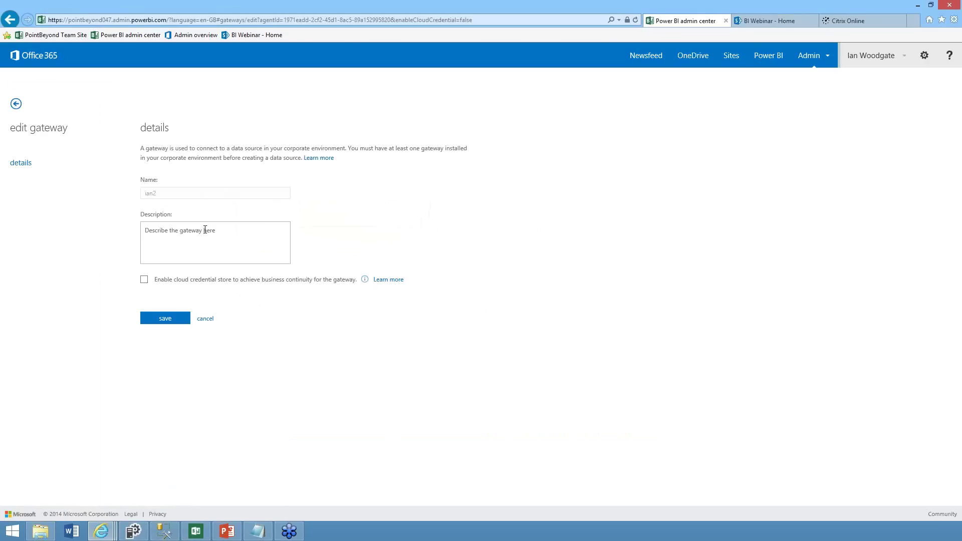
pyautogui.click(205, 319)
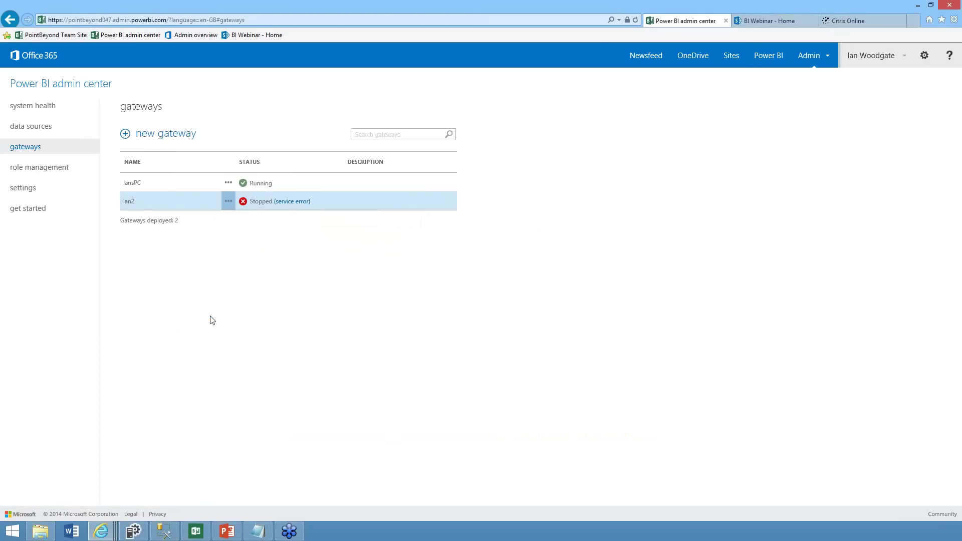
pyautogui.click(228, 200)
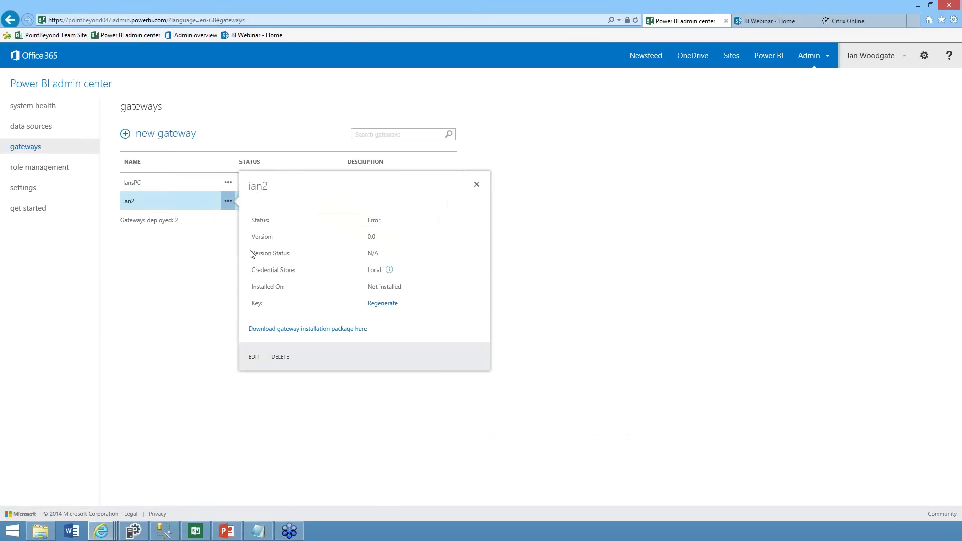
pyautogui.click(279, 357)
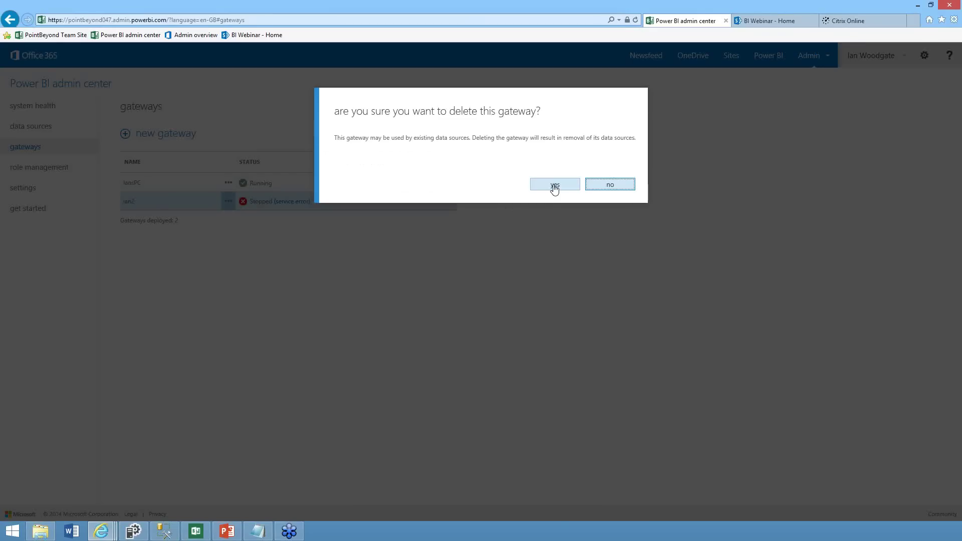
pyautogui.click(552, 185)
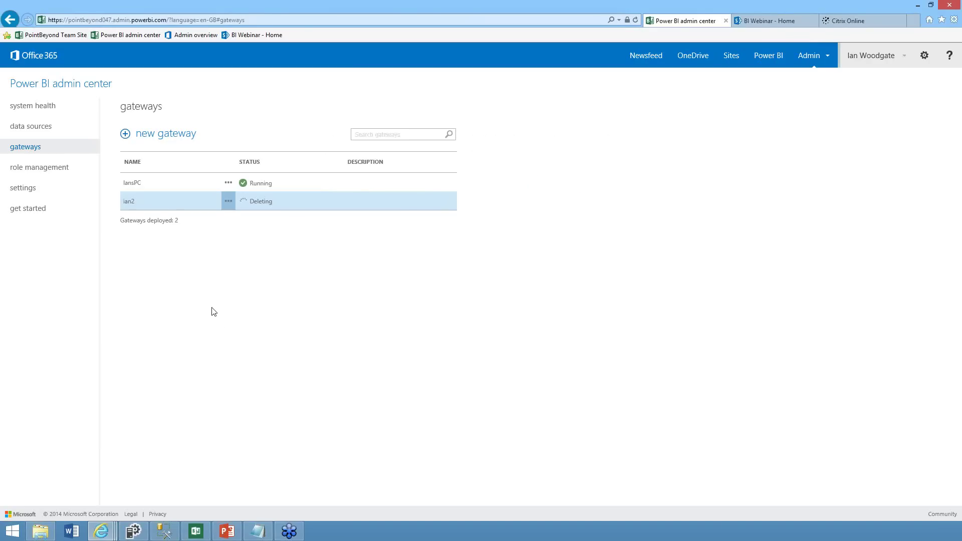
pyautogui.click(46, 131)
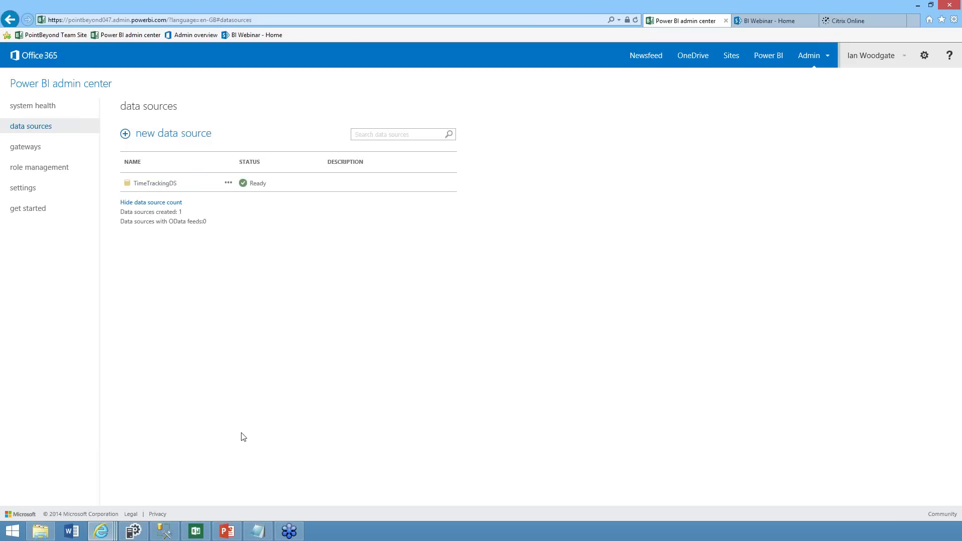
# Preview the top 1000 rows of dbo.TEX_Customer in SSMS, then minimise it
pyautogui.click(169, 534)
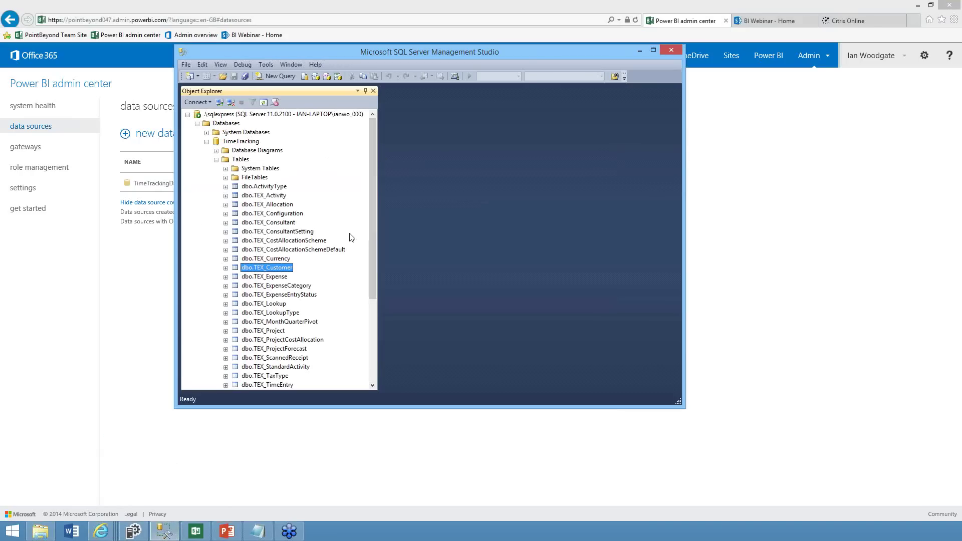
pyautogui.rightClick(254, 271)
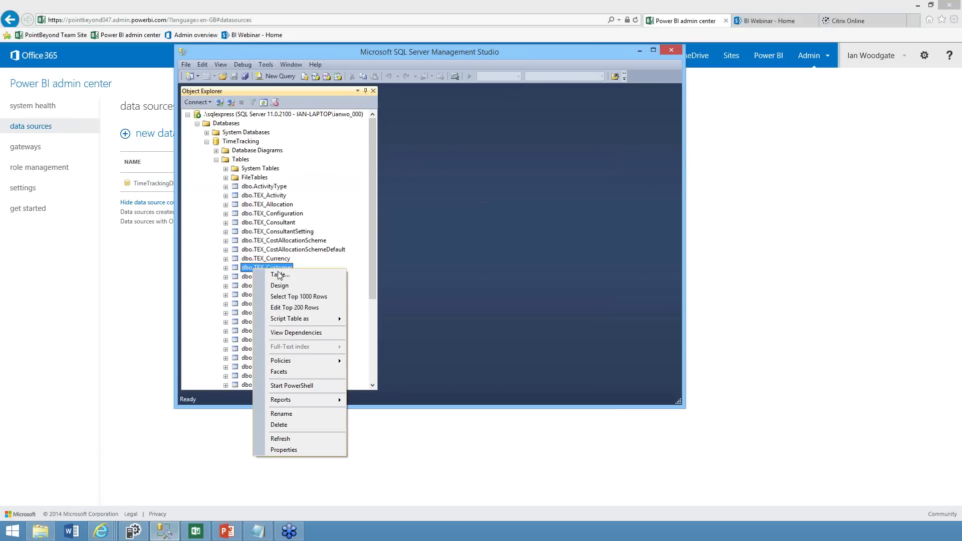
pyautogui.click(302, 297)
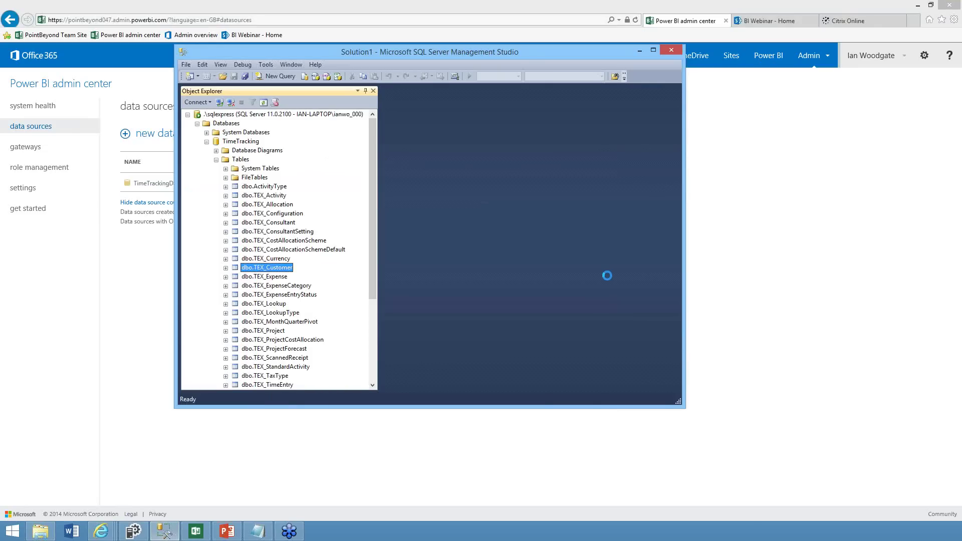
pyautogui.moveTo(499, 369); pyautogui.dragTo(628, 368)
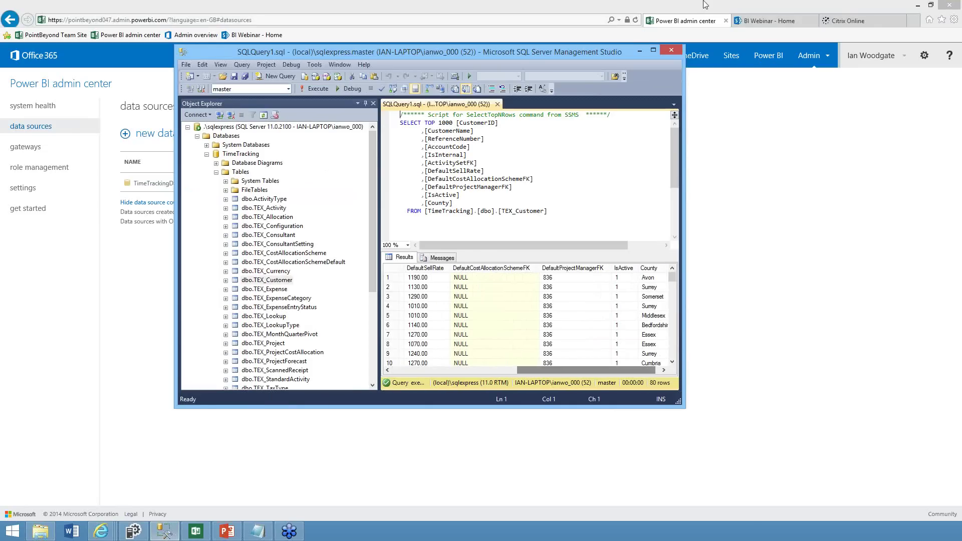
pyautogui.click(639, 51)
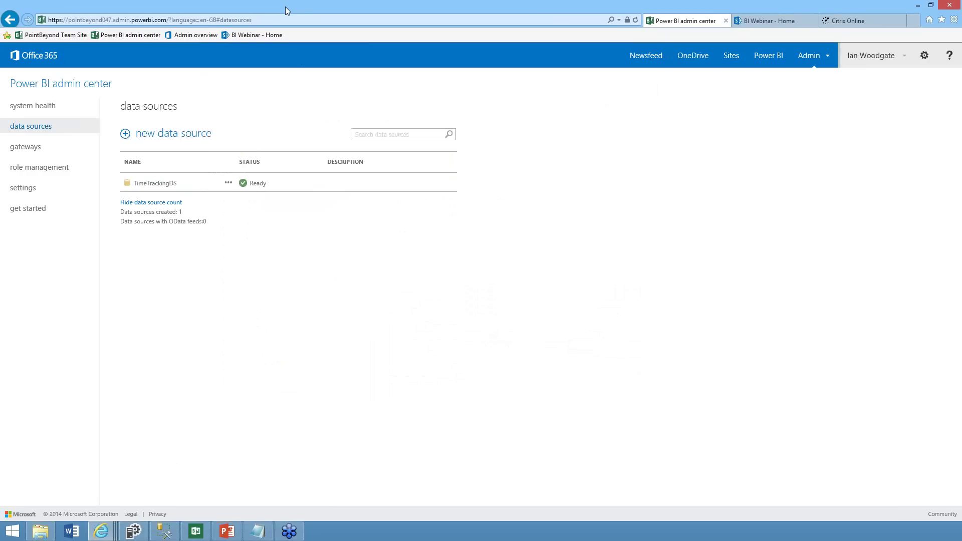
# Start a SQL Server data source with cloud access off and OData feed enabled
pyautogui.click(173, 136)
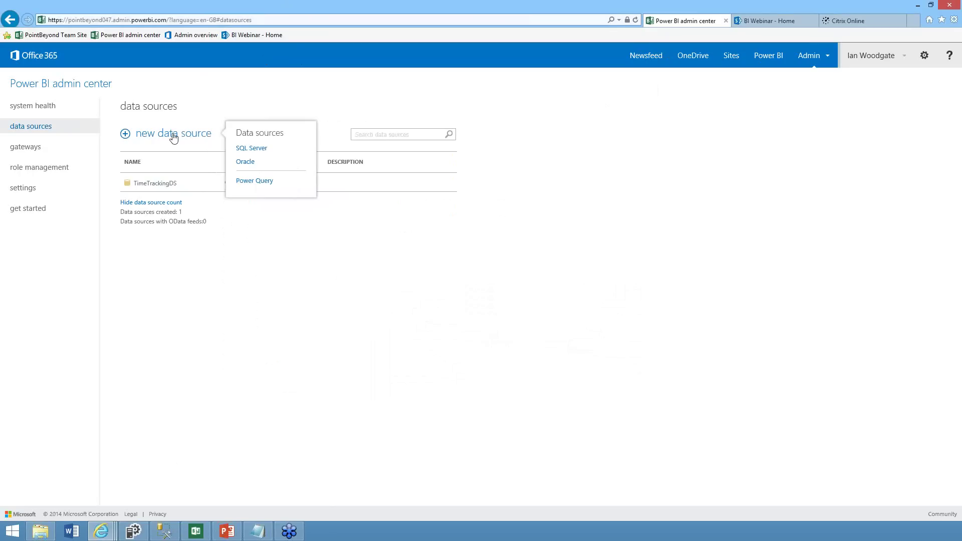
pyautogui.click(252, 149)
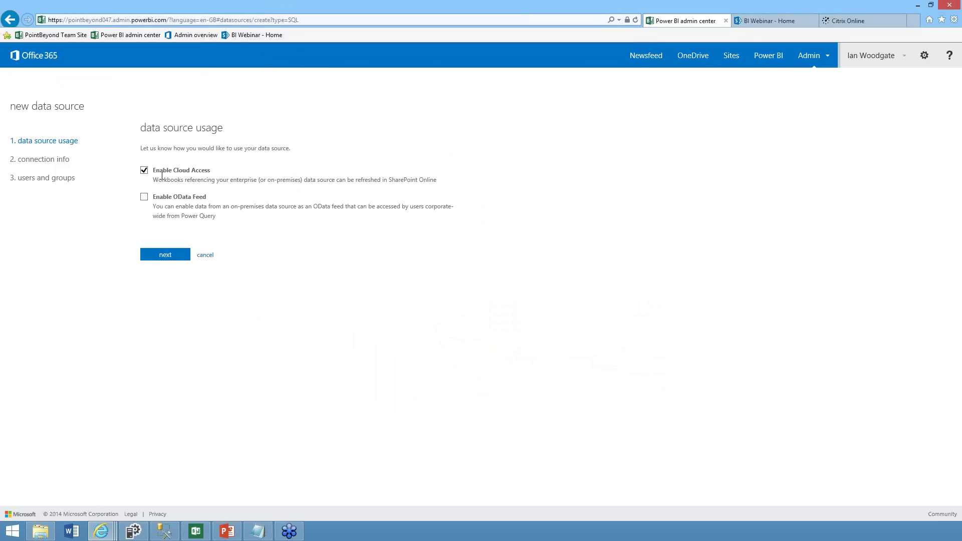
pyautogui.moveTo(160, 171); pyautogui.dragTo(211, 175)
pyautogui.click(144, 170)
pyautogui.click(144, 197)
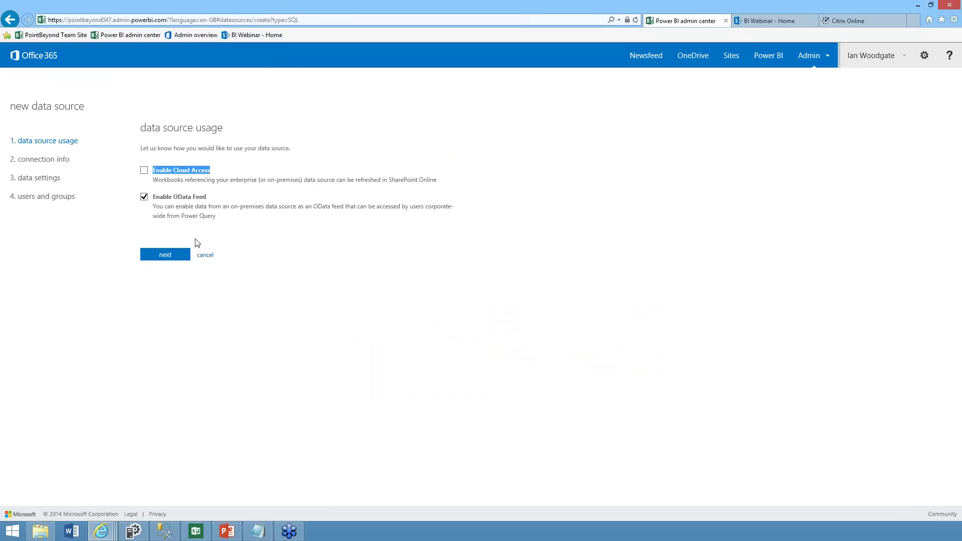
pyautogui.click(172, 256)
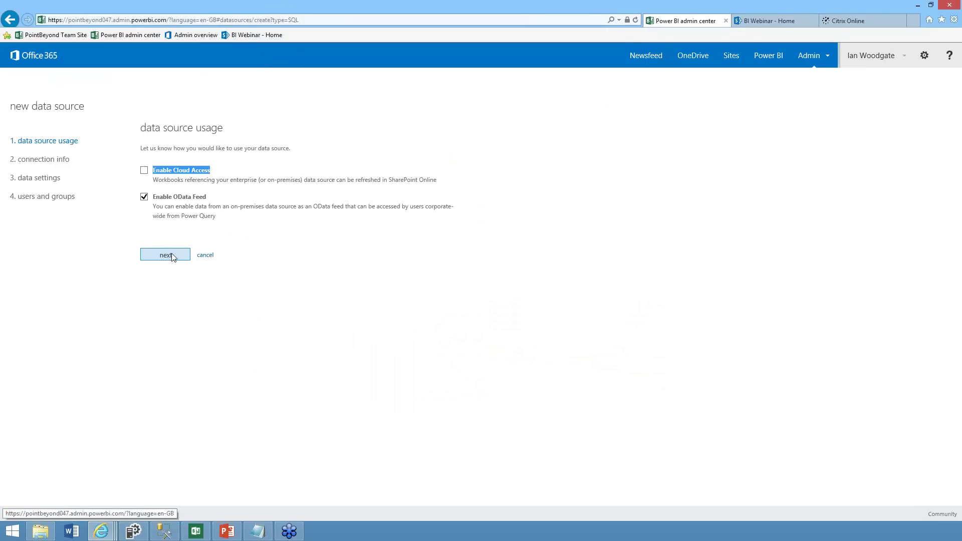
# Name it CustomersInformation with description 'Definitive customers list (past and present)'
pyautogui.click(211, 162)
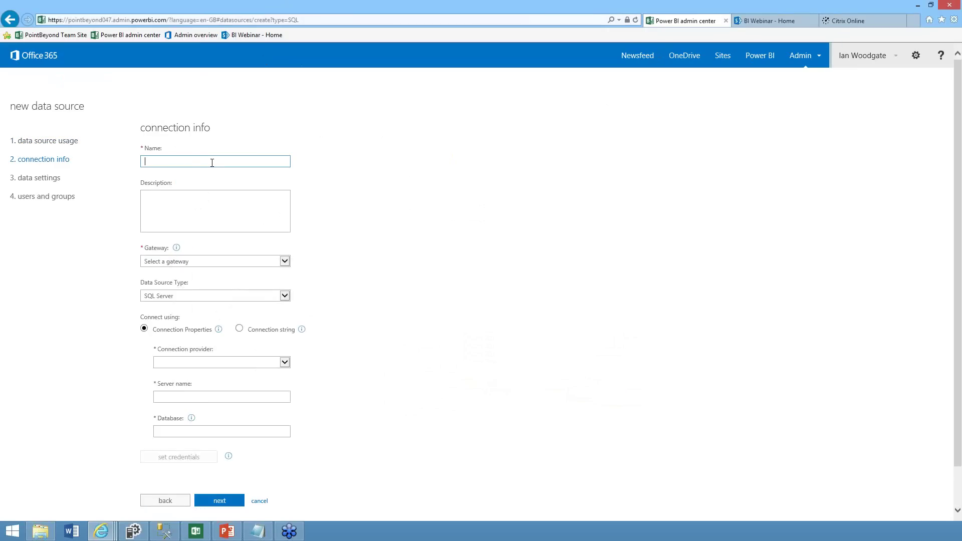
pyautogui.write('C')
pyautogui.press('Down')
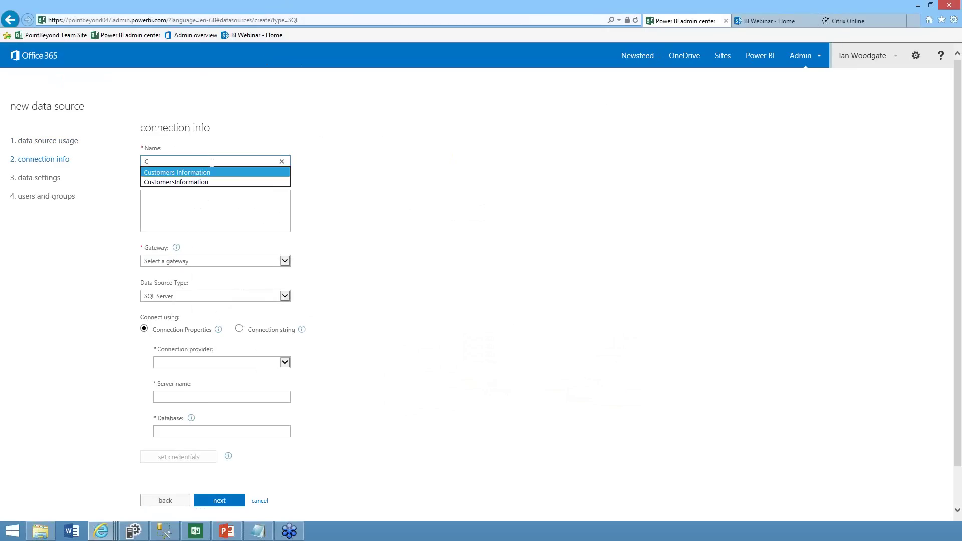
pyautogui.press('Tab')
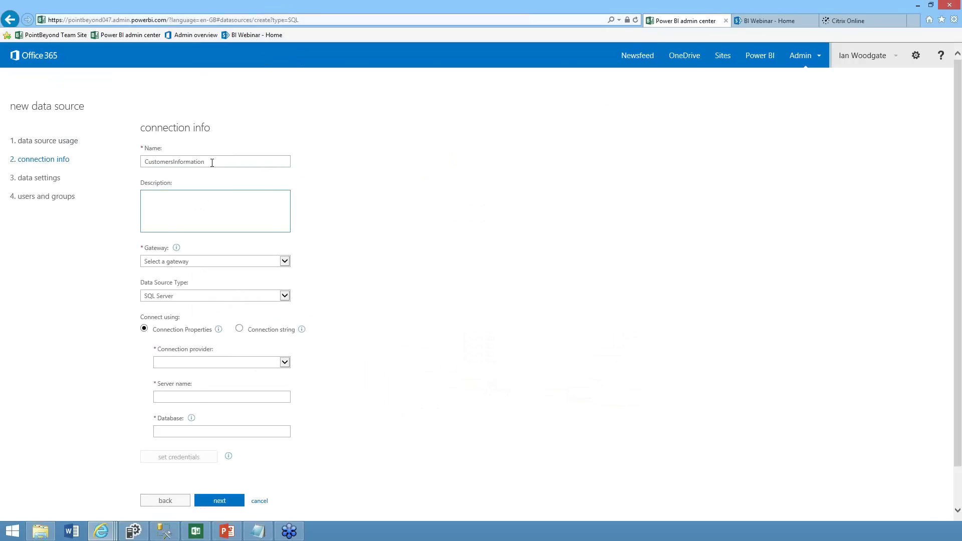
pyautogui.write('Definitive customers list (past and present')
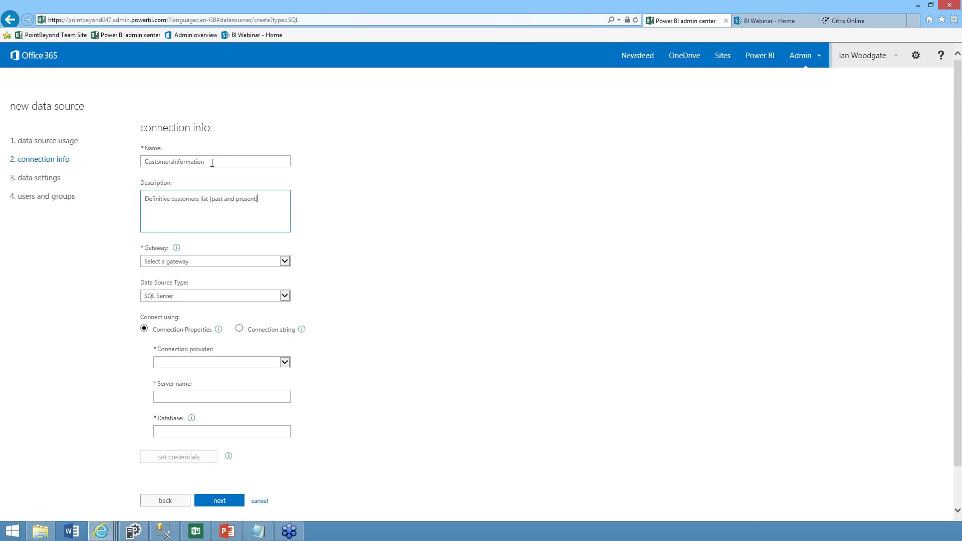
# Choose the machine's gateway, the .Net SQL Server provider, local sqlexpress server and timetracking database
pyautogui.click(286, 262)
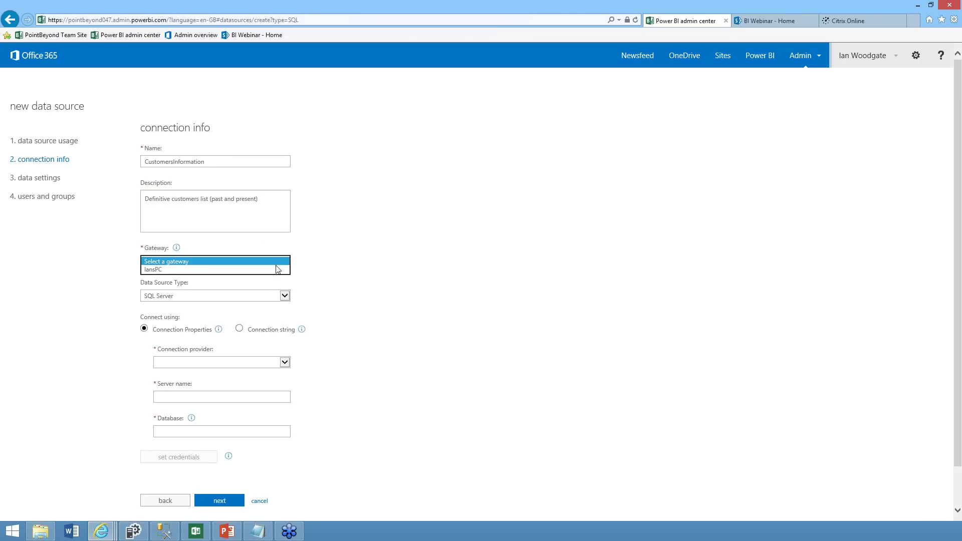
pyautogui.click(269, 270)
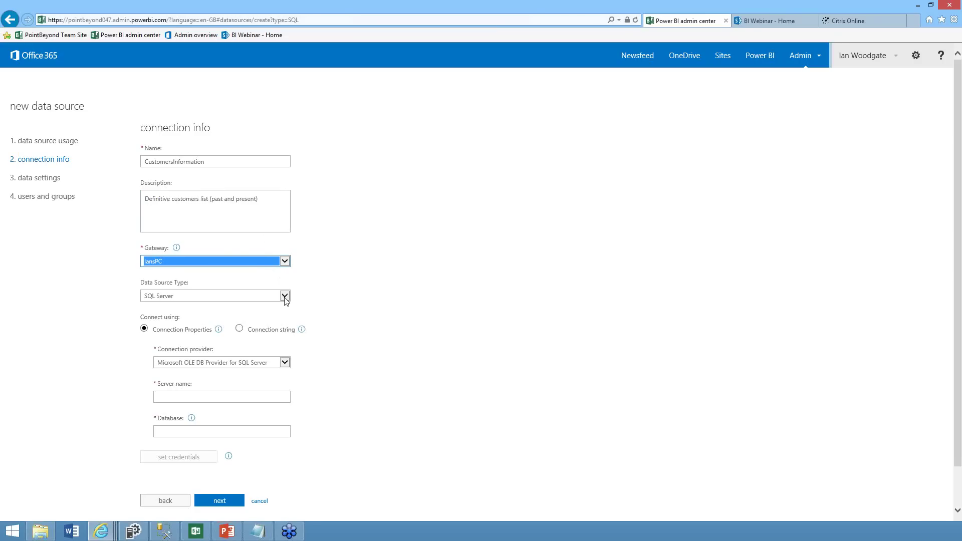
pyautogui.click(283, 362)
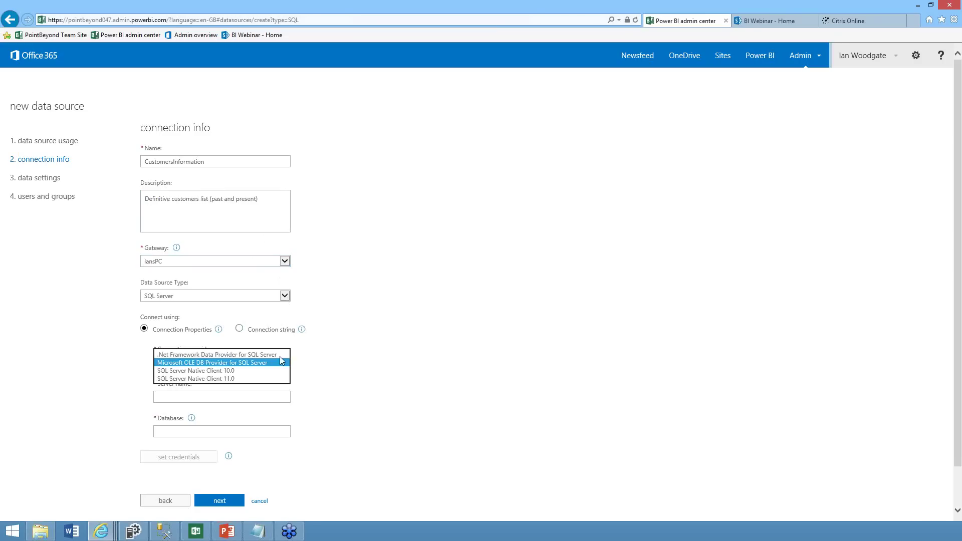
pyautogui.click(278, 354)
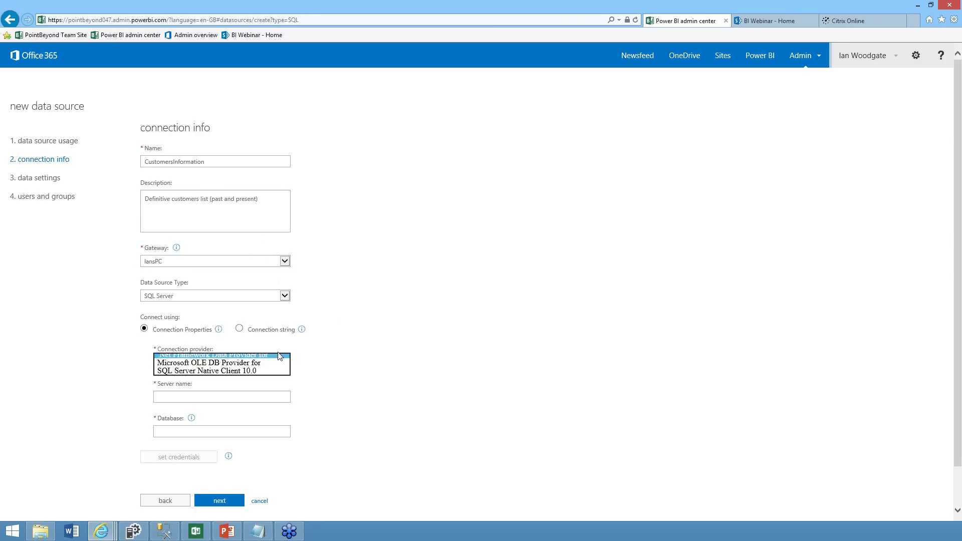
pyautogui.click(266, 398)
pyautogui.write('i')
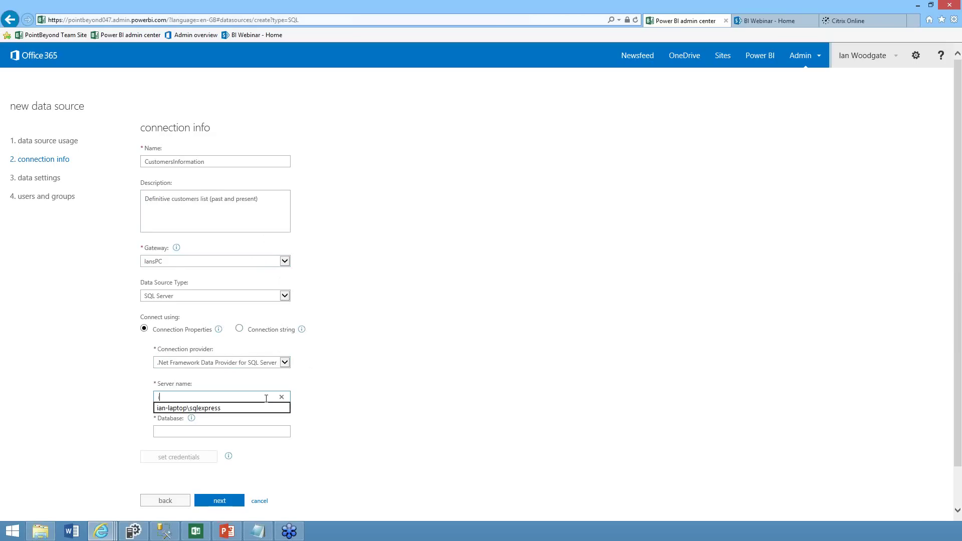
pyautogui.press('Down')
pyautogui.press('Tab')
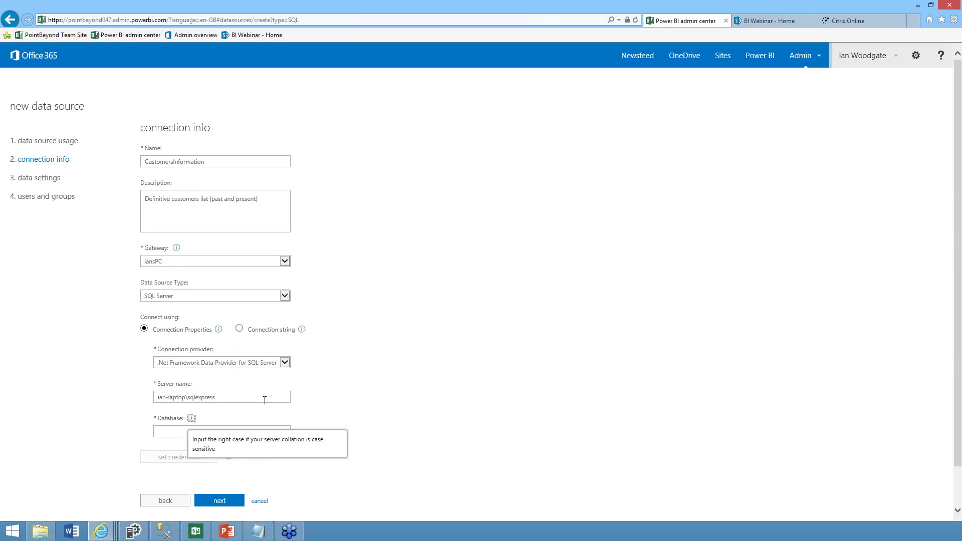
pyautogui.click(172, 431)
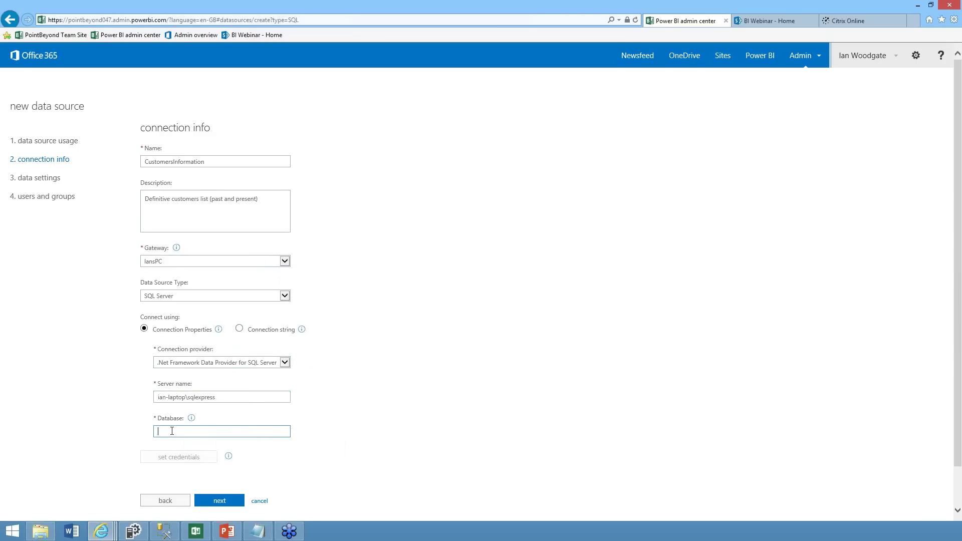
pyautogui.write('t')
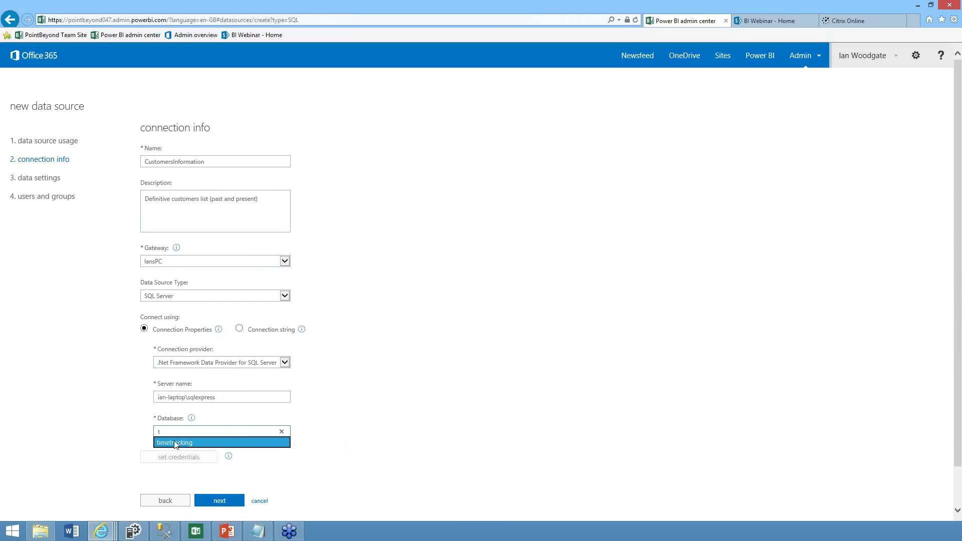
pyautogui.click(175, 445)
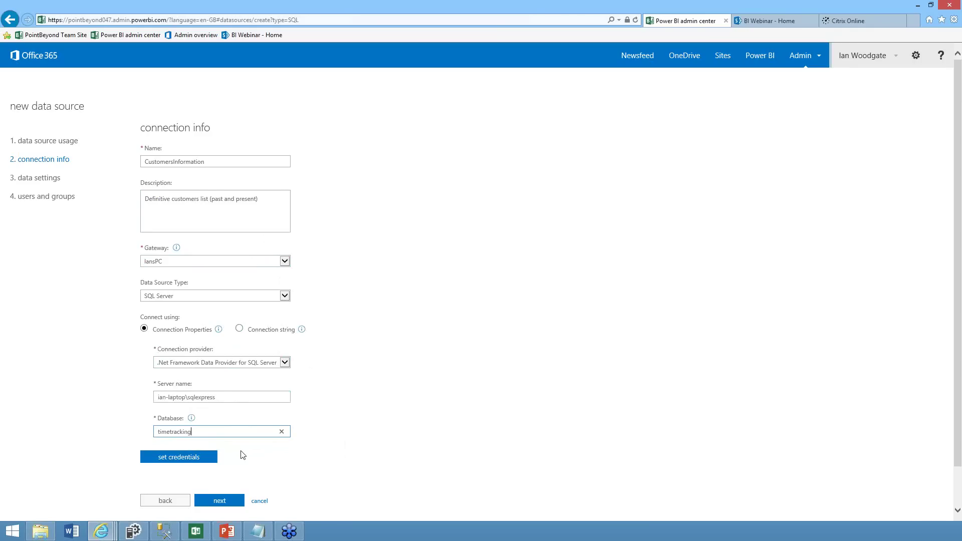
# Set database credentials with the user name and password, test the connection, and save
pyautogui.click(195, 460)
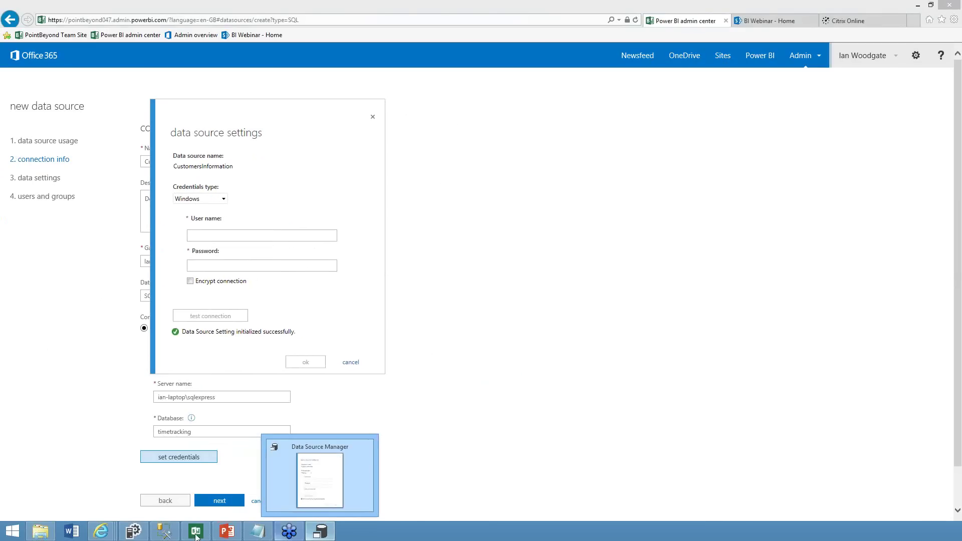
pyautogui.click(155, 476)
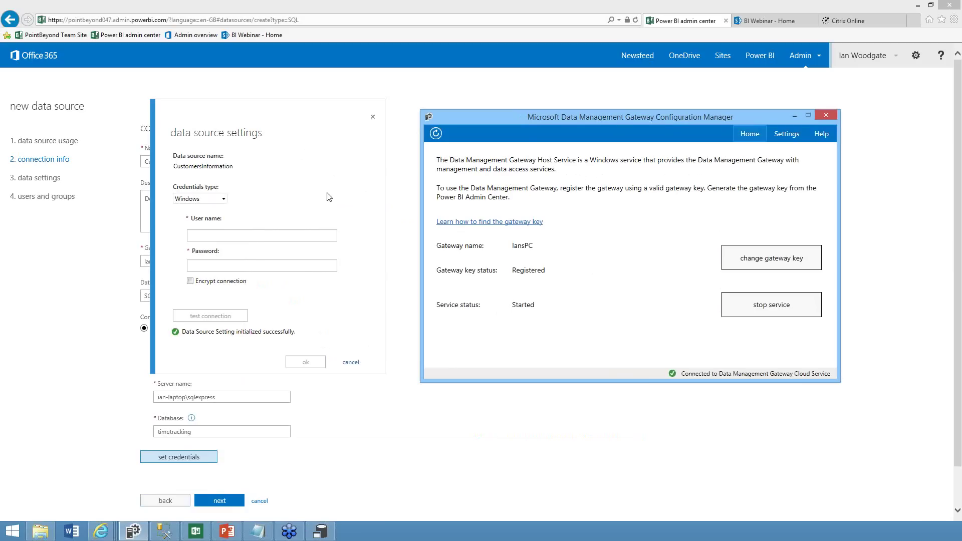
pyautogui.click(224, 200)
pyautogui.click(209, 222)
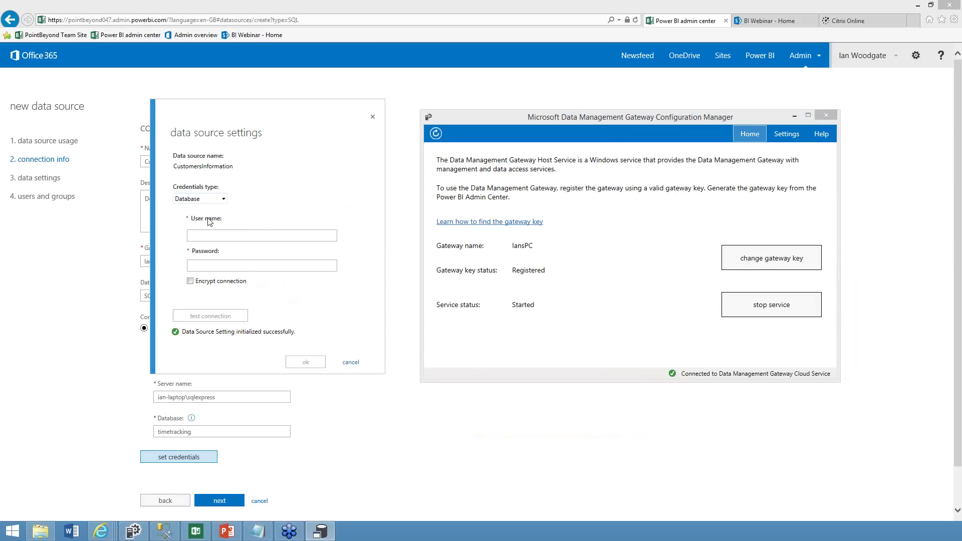
pyautogui.click(227, 235)
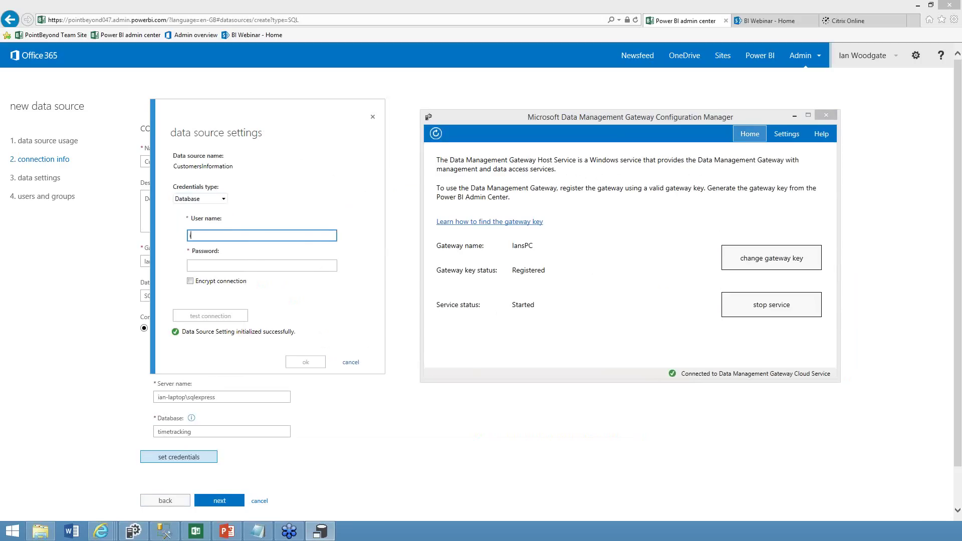
pyautogui.press('Tab')
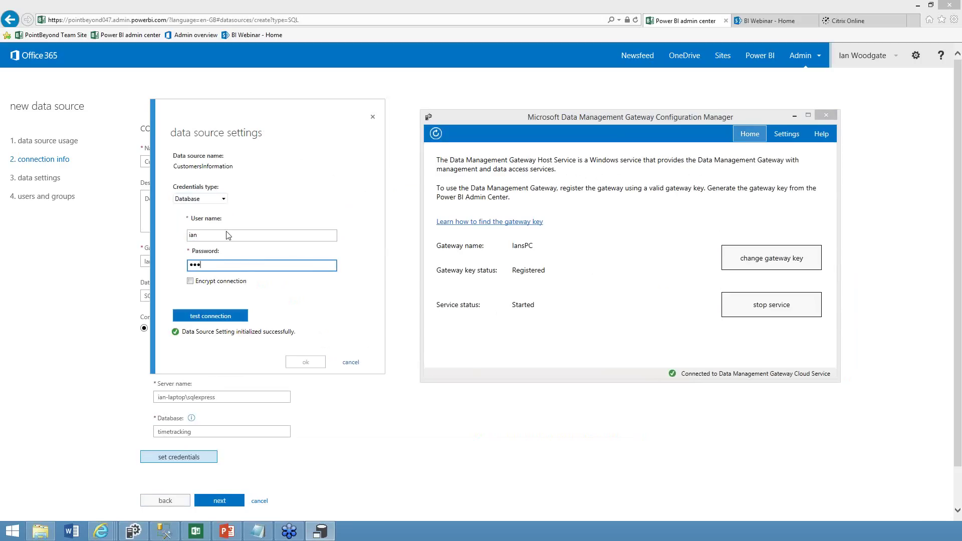
pyautogui.press('BackSpace')
pyautogui.press('BackSpace')
pyautogui.press('BackSpace')
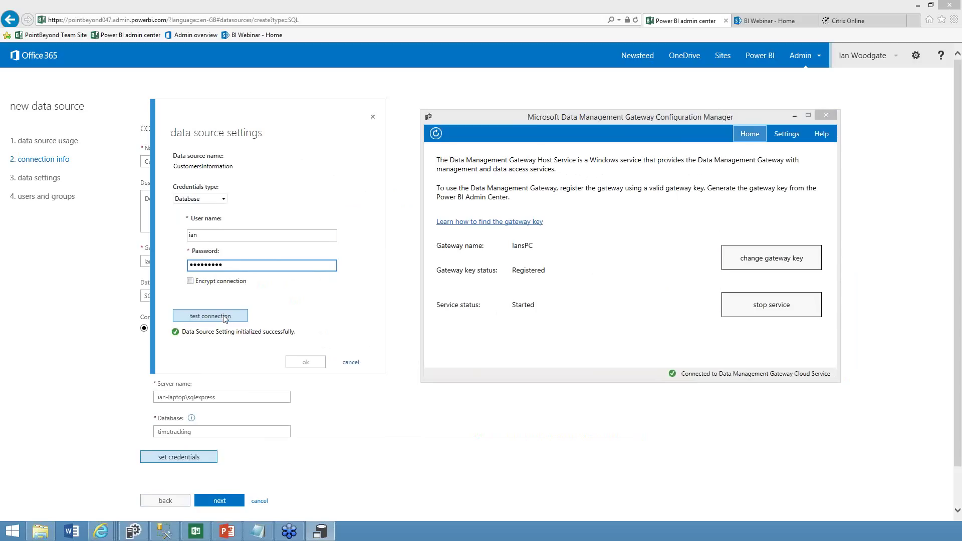
pyautogui.click(225, 316)
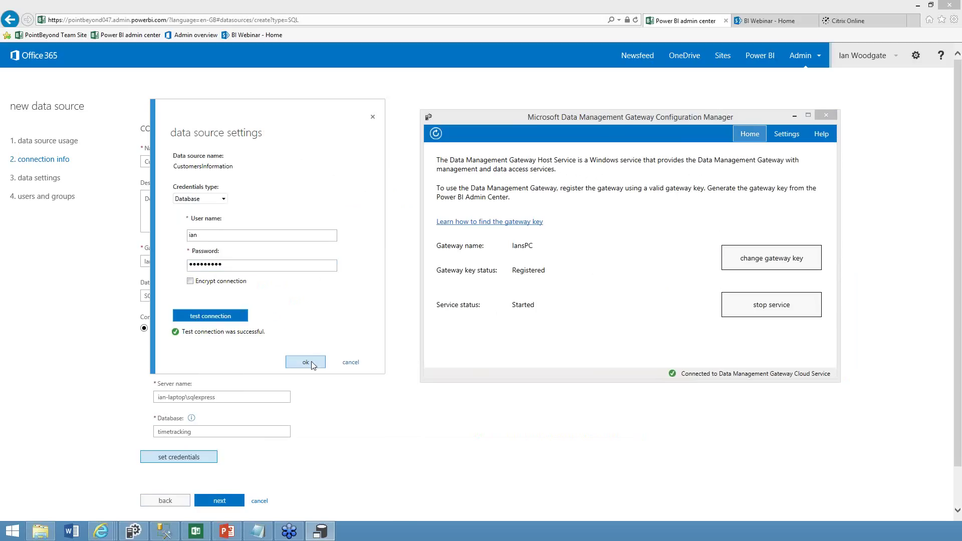
pyautogui.click(306, 362)
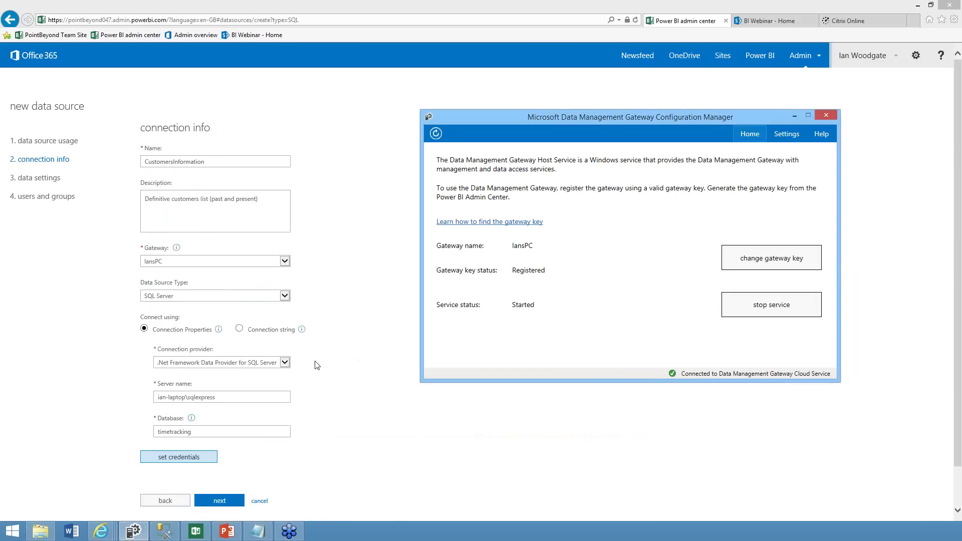
# Untick the views and include only [dbo].[TEX_Customer] in the OData feed
pyautogui.click(224, 502)
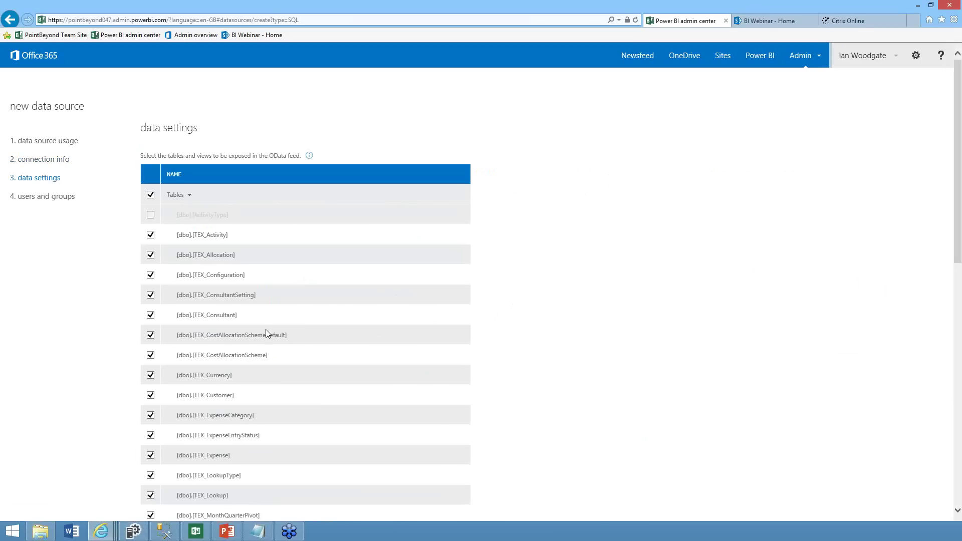
pyautogui.scroll(-12, 268, 337)
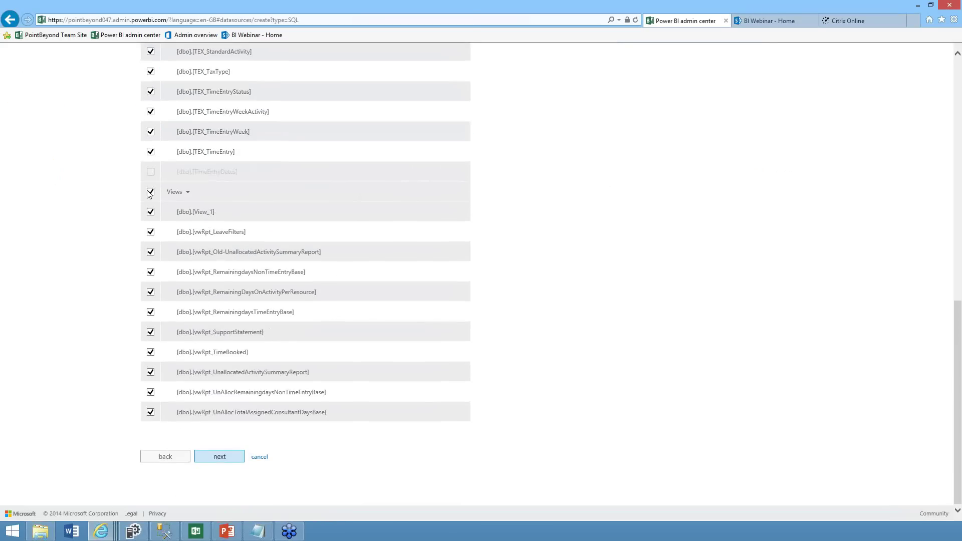
pyautogui.click(150, 191)
pyautogui.scroll(12, 235, 214)
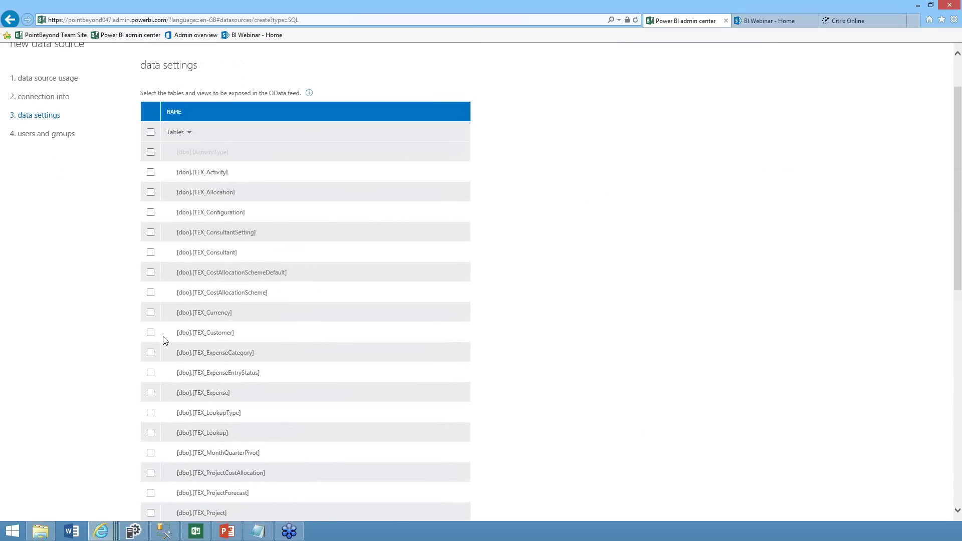
pyautogui.click(150, 332)
pyautogui.scroll(-12, 418, 336)
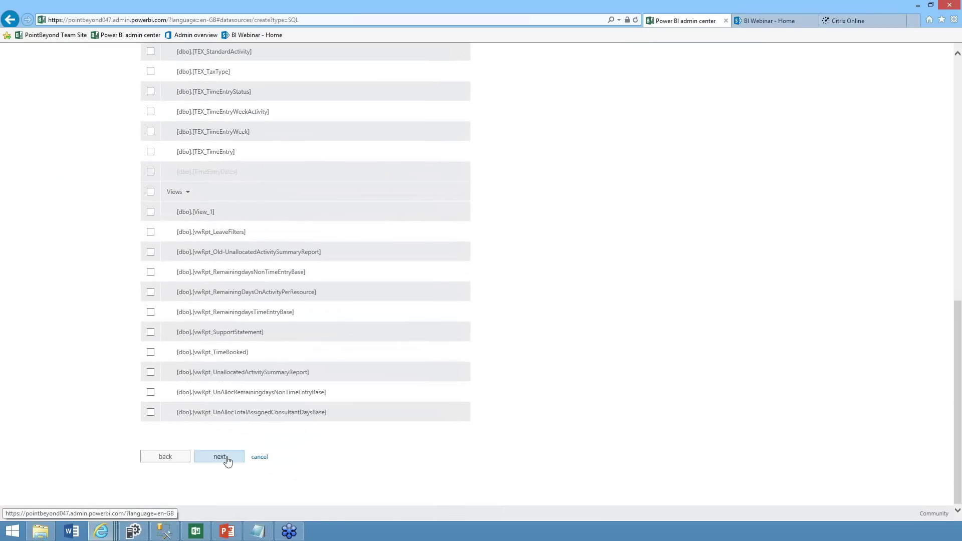
pyautogui.click(227, 456)
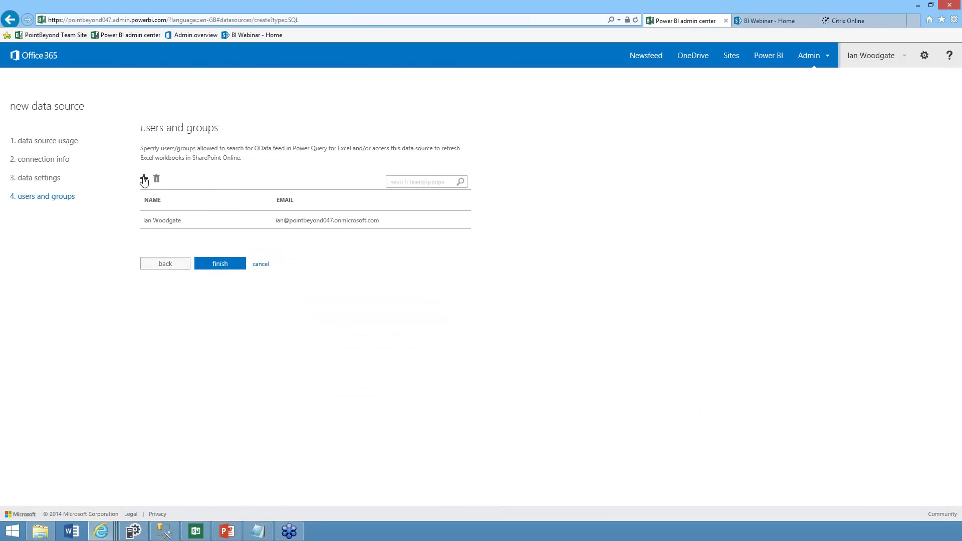
# Recheck the connection info and table selection, then return to users and groups
pyautogui.click(158, 265)
pyautogui.scroll(-10, 284, 262)
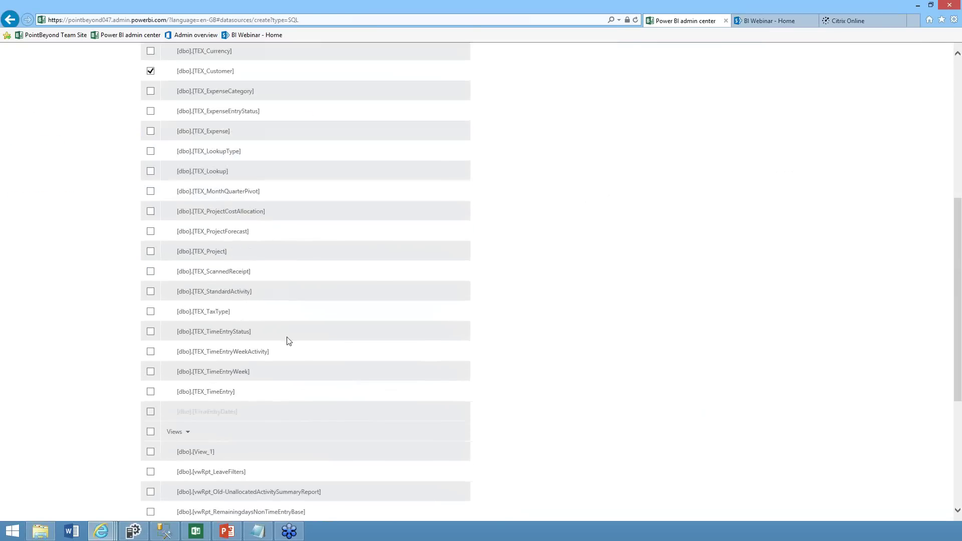
pyautogui.click(170, 457)
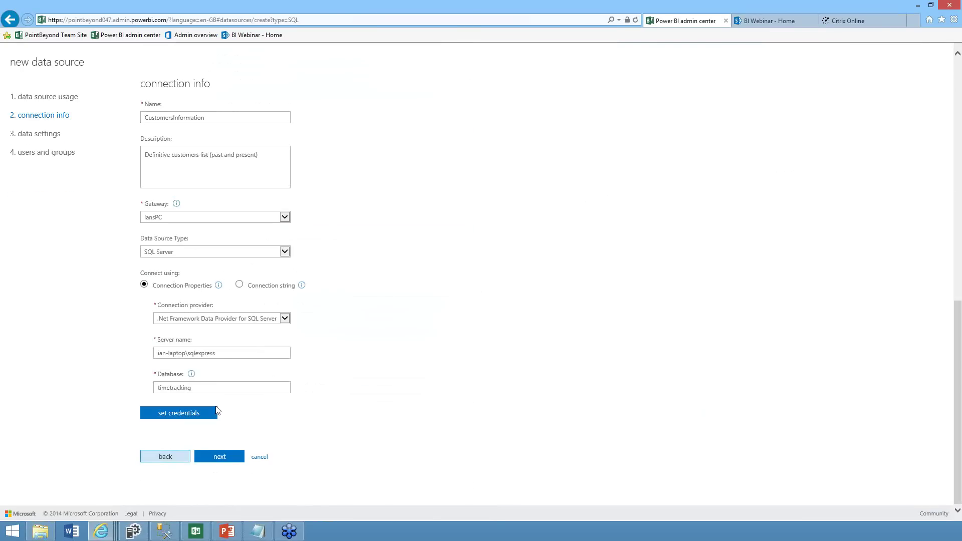
pyautogui.click(231, 460)
pyautogui.scroll(-4, 282, 459)
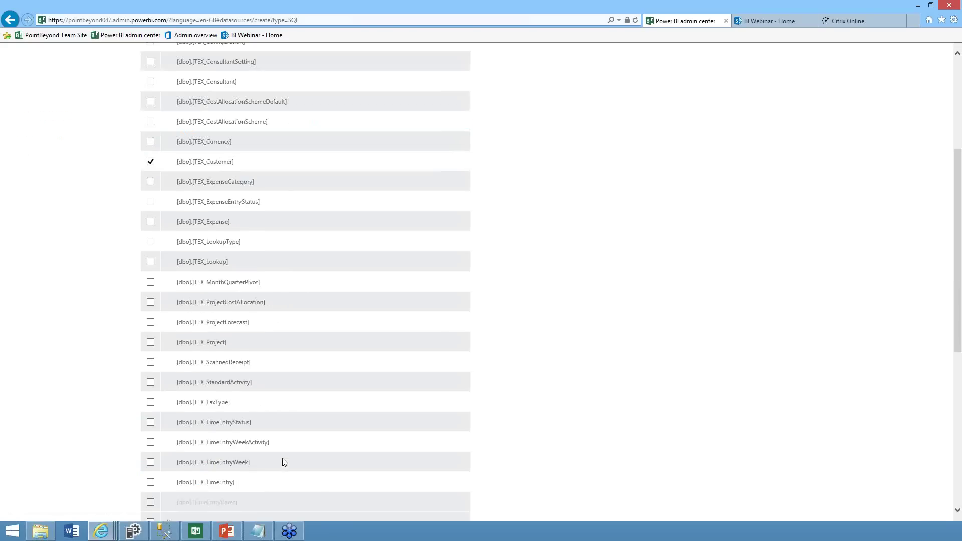
pyautogui.scroll(-6, 281, 459)
pyautogui.click(232, 458)
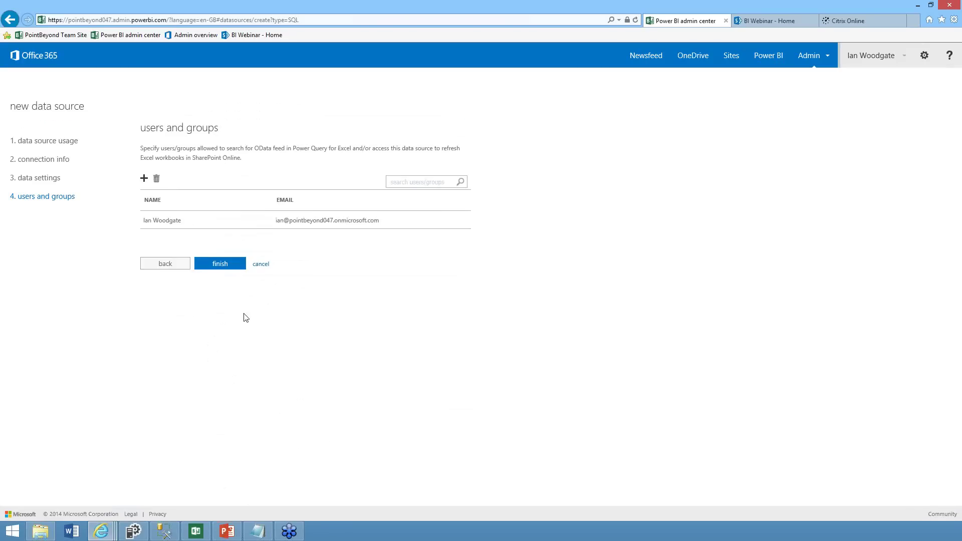
# Grant the Everyone group access and finish creating CustomersInformation
pyautogui.click(144, 178)
pyautogui.write('e')
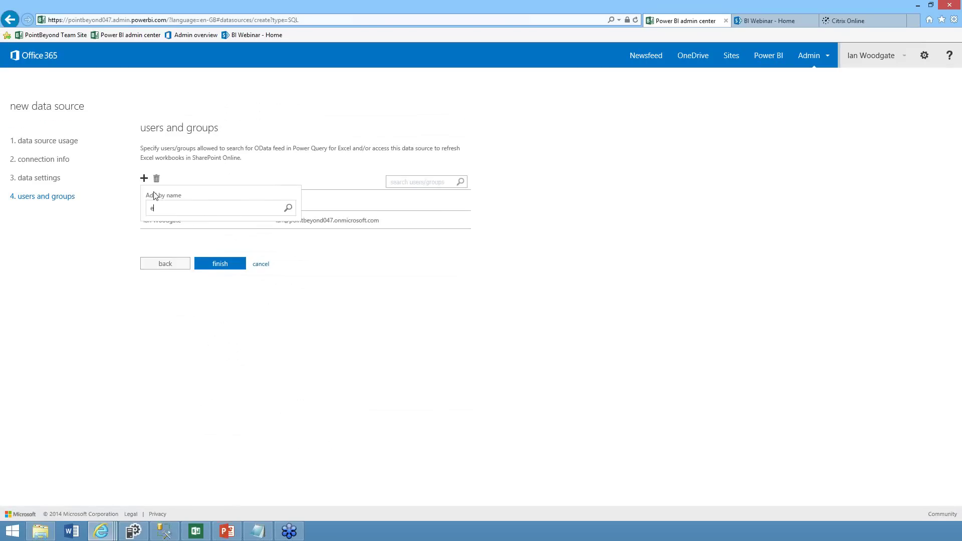
pyautogui.write('vey')
pyautogui.press('BackSpace')
pyautogui.write('r')
pyautogui.click(287, 228)
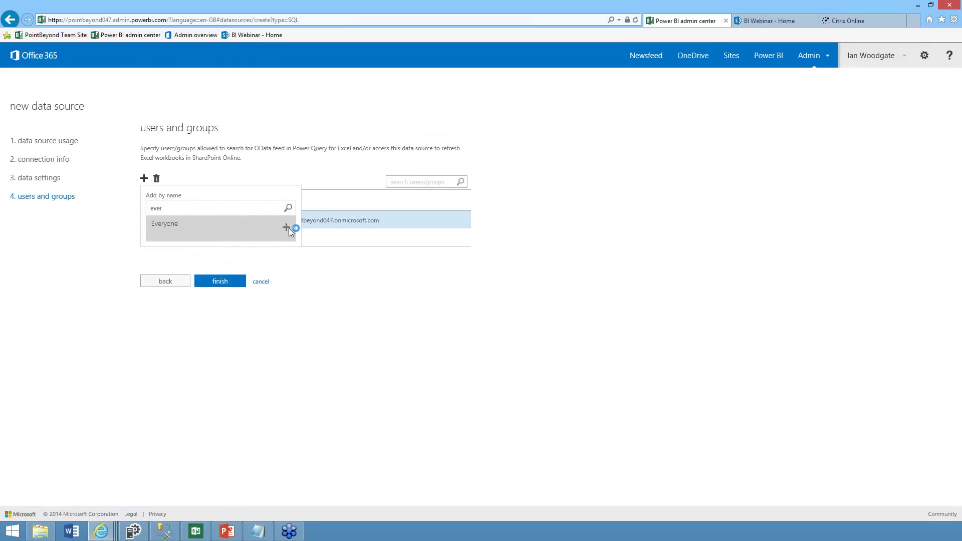
pyautogui.click(220, 264)
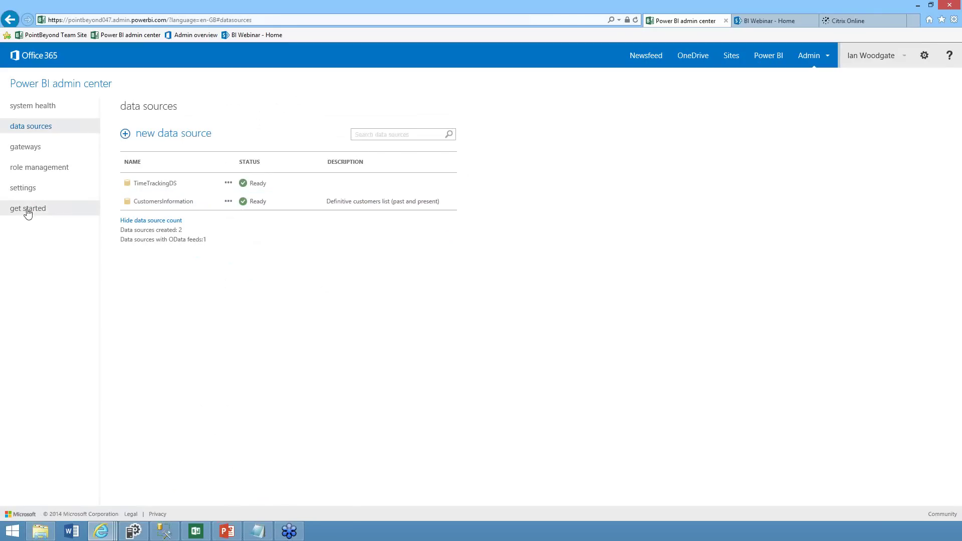
# Review CustomersInformation's exposed tables, then change its connection privacy level to Public and save
pyautogui.click(160, 202)
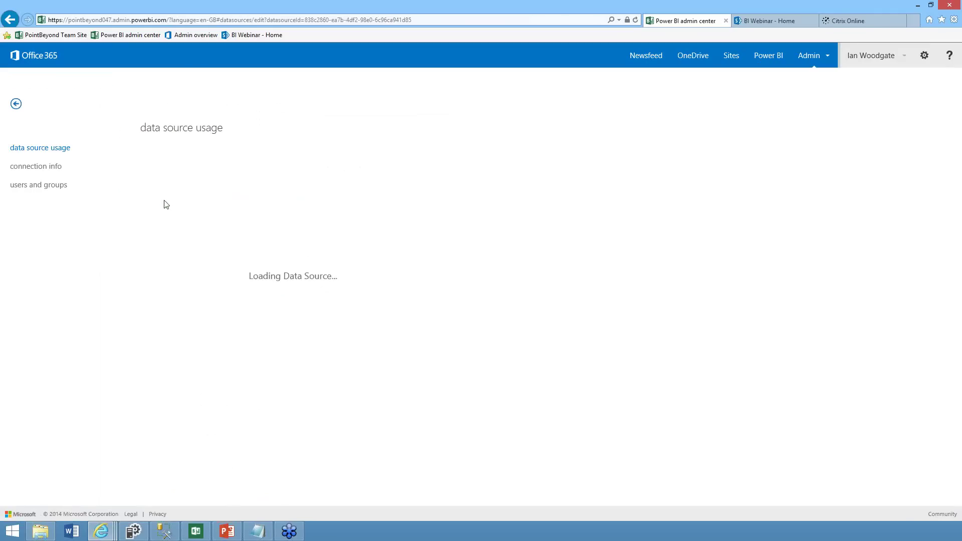
pyautogui.click(32, 202)
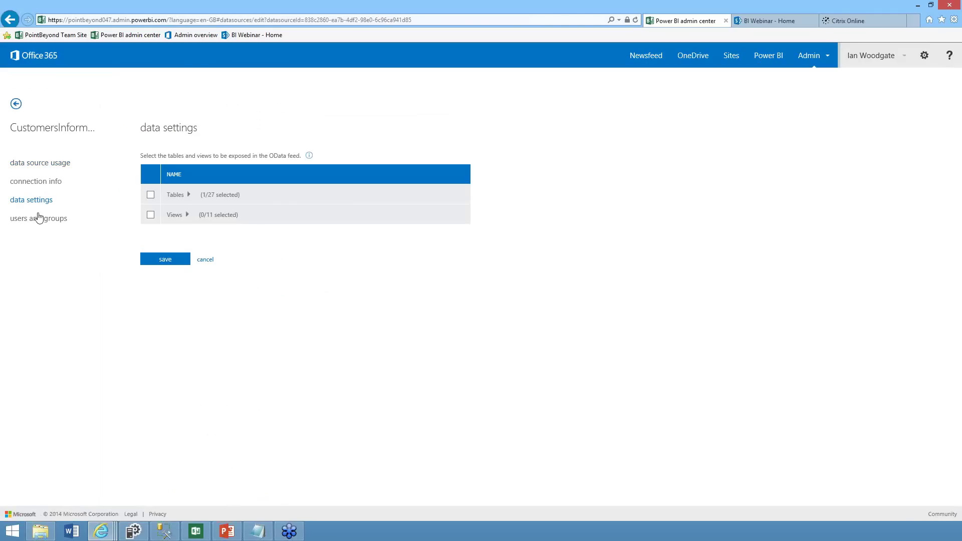
pyautogui.click(50, 185)
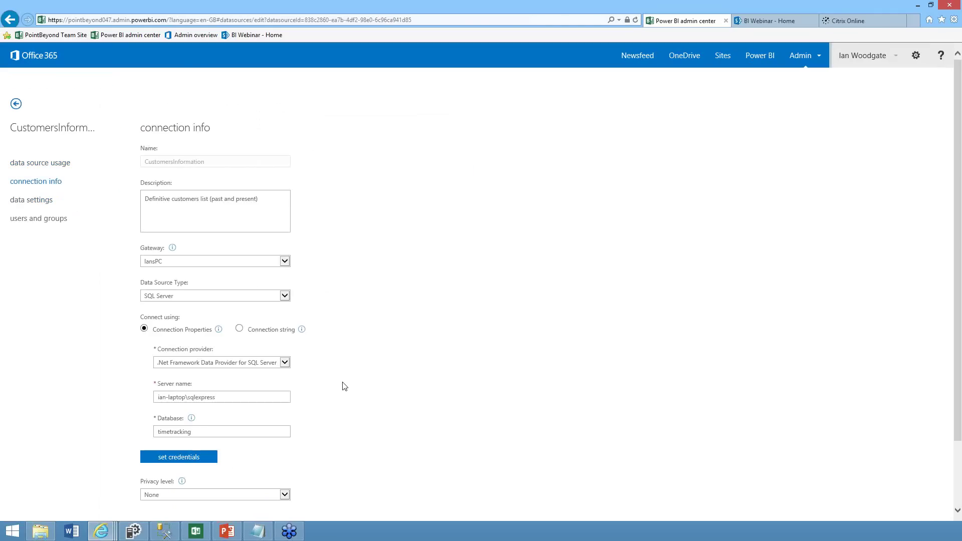
pyautogui.scroll(-3, 341, 386)
pyautogui.click(287, 426)
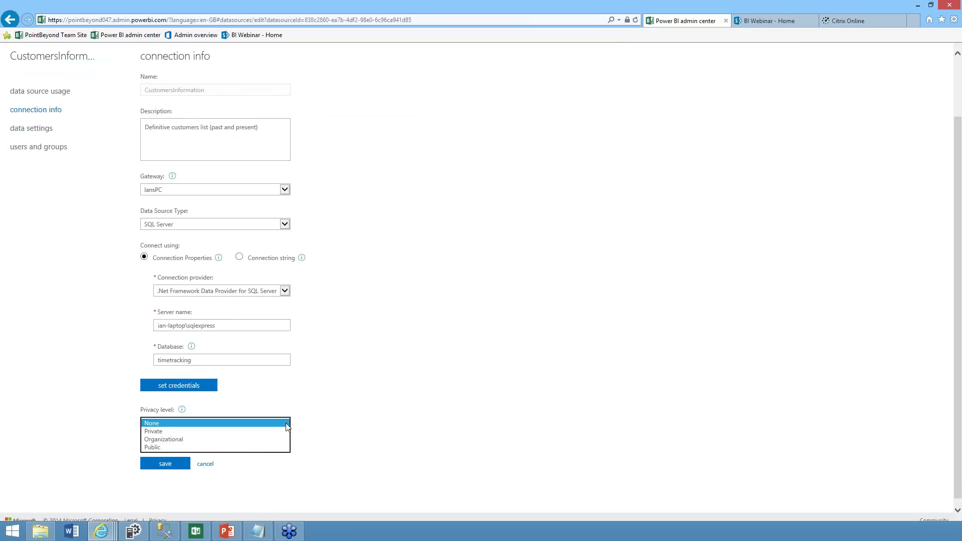
pyautogui.click(259, 446)
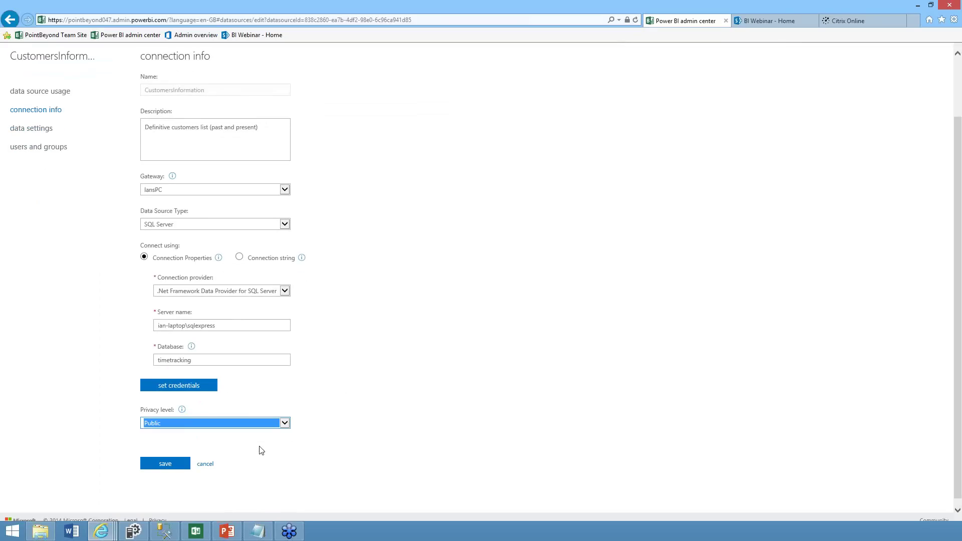
pyautogui.click(172, 465)
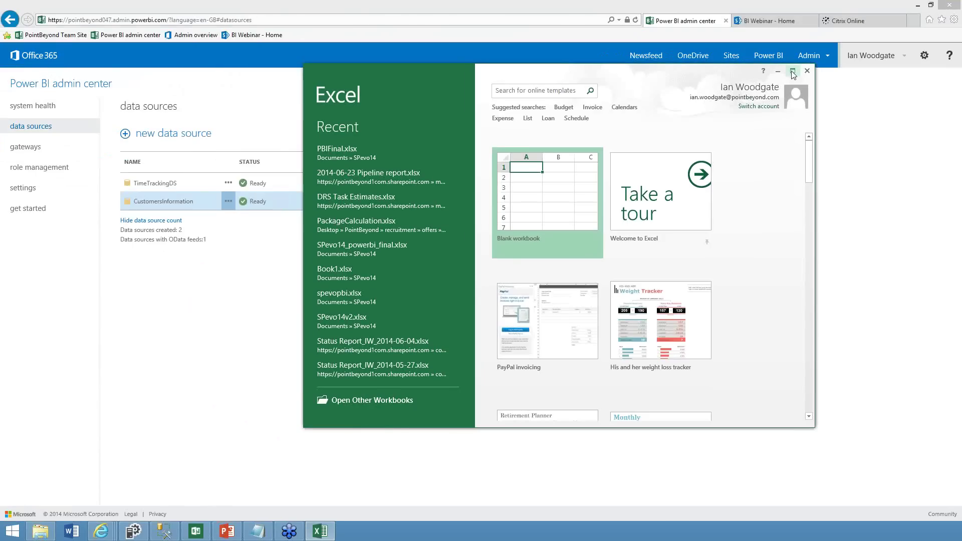
# Create a blank workbook from the maximized start screen and open Power Query's Online Search pane
pyautogui.click(792, 71)
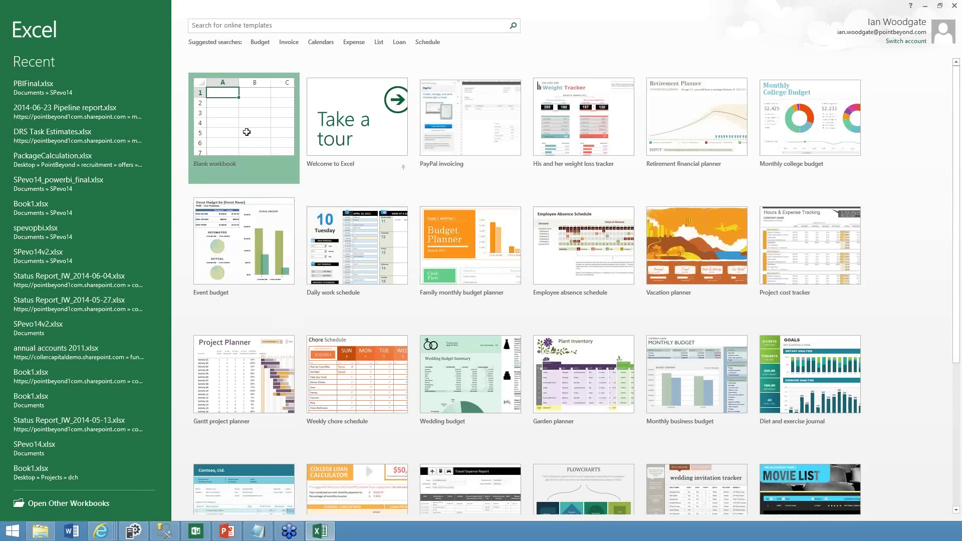
pyautogui.click(247, 132)
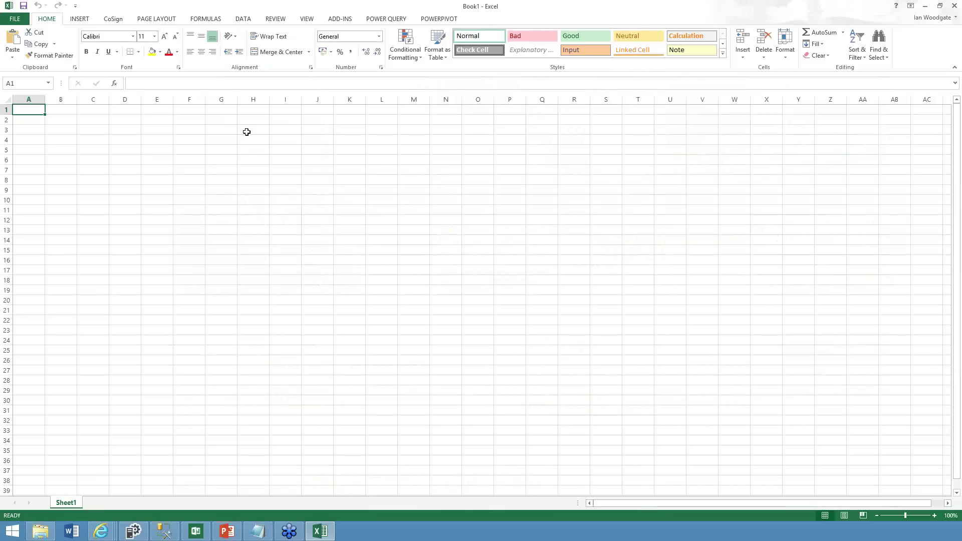
pyautogui.click(390, 21)
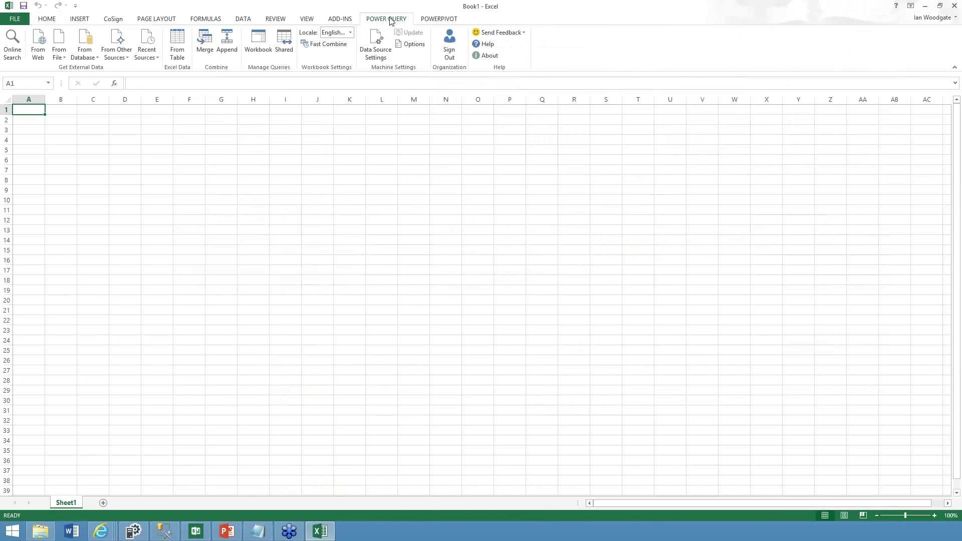
pyautogui.click(14, 43)
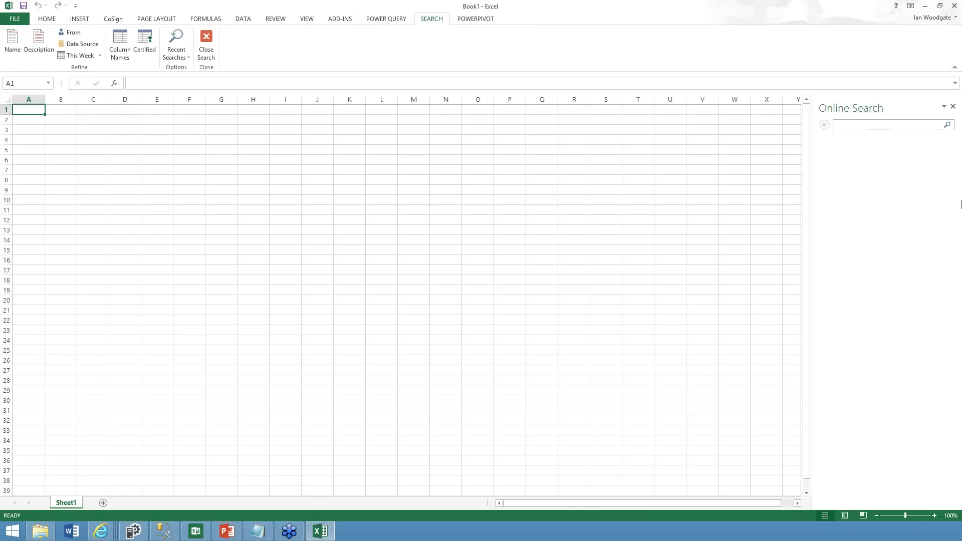
# Search online for 'customers', limit results to the organization, and preview TEX_Customer
pyautogui.write('cu')
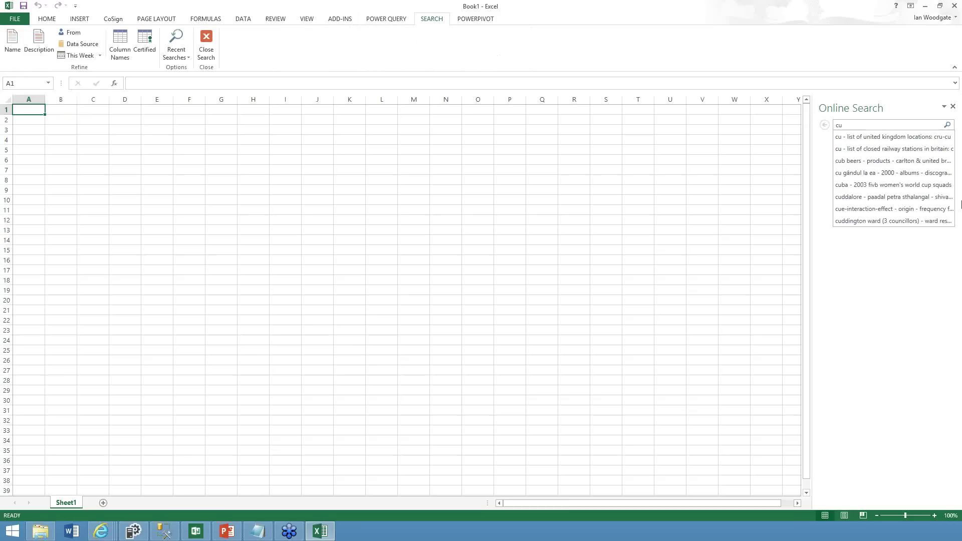
pyautogui.write('stomers')
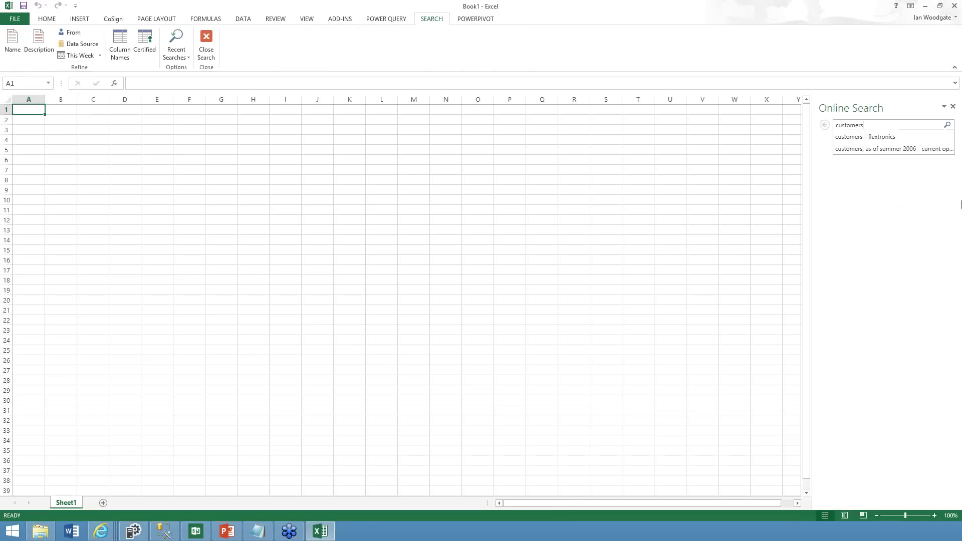
pyautogui.press('Return')
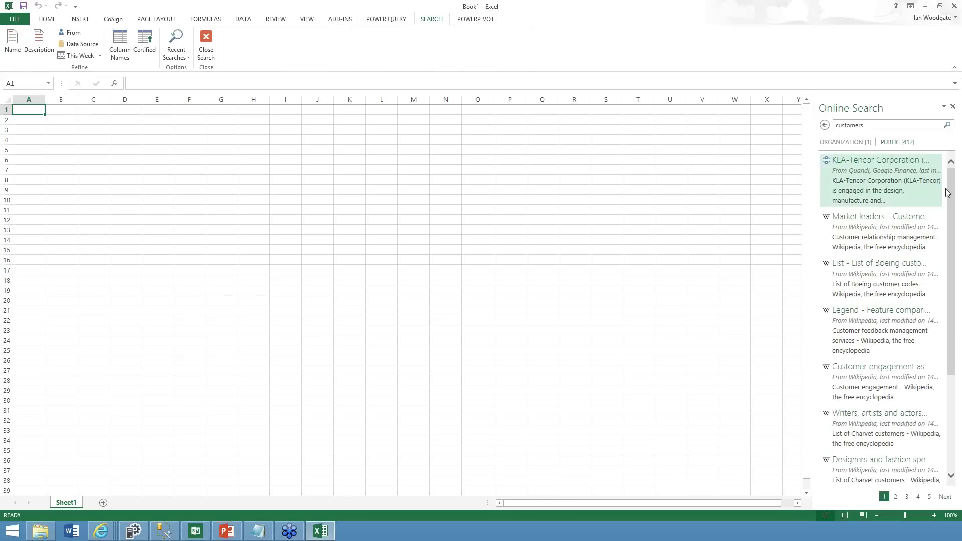
pyautogui.click(836, 143)
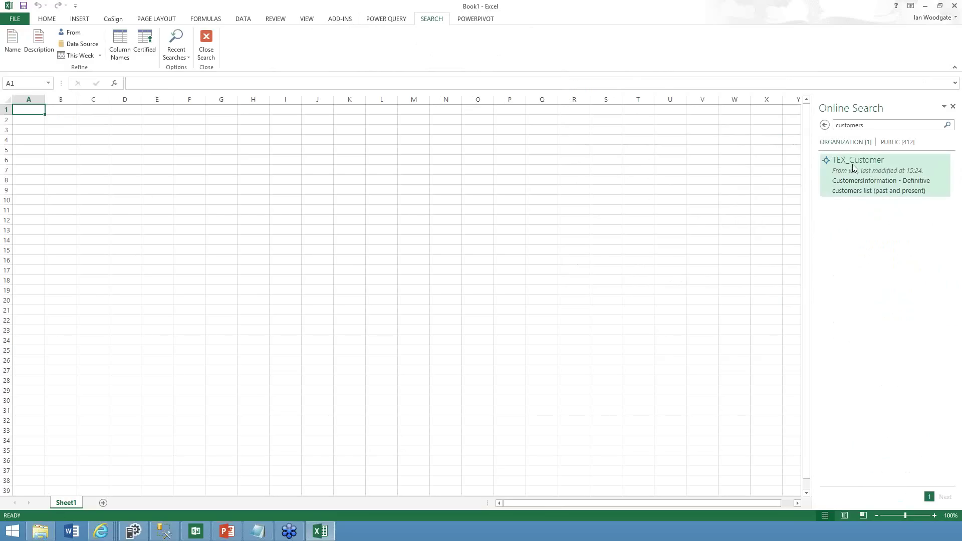
pyautogui.moveTo(851, 164)
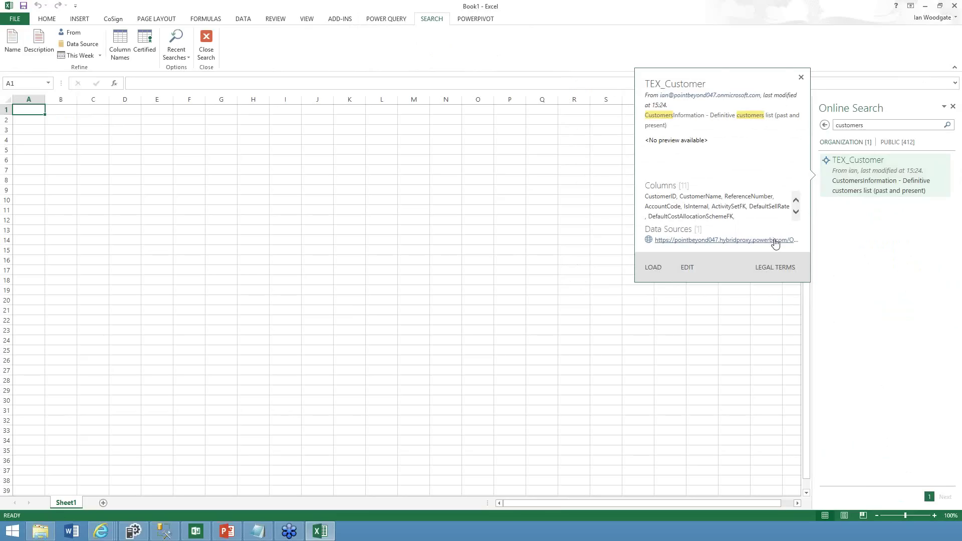
# Load the TEX_Customer query into Sheet2 as an 11-column table of 80 rows
pyautogui.click(864, 174)
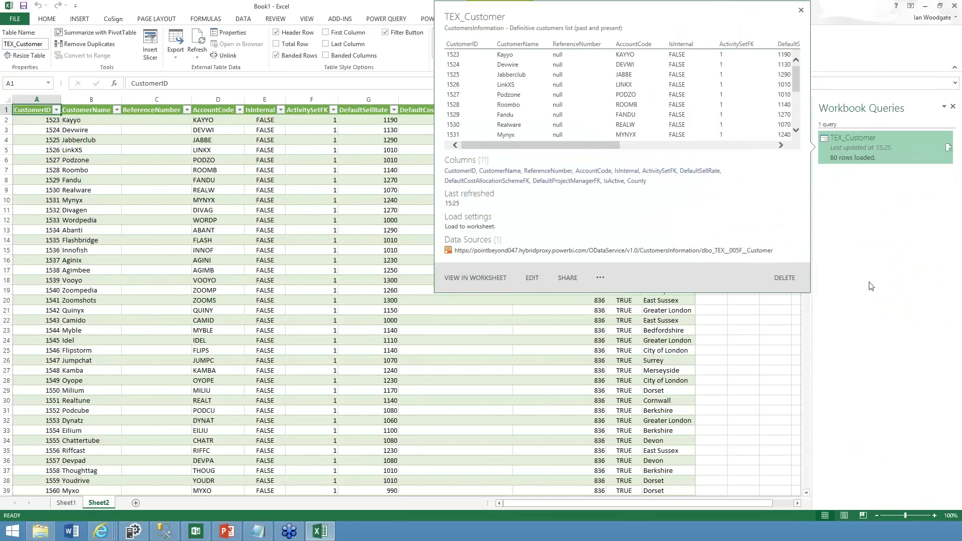
pyautogui.moveTo(858, 151)
pyautogui.rightClick(855, 149)
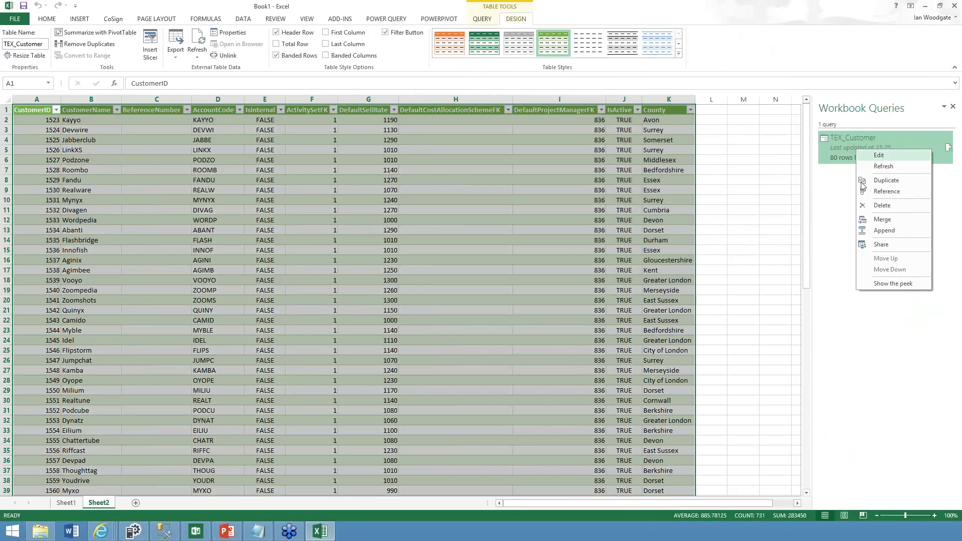
pyautogui.click(881, 245)
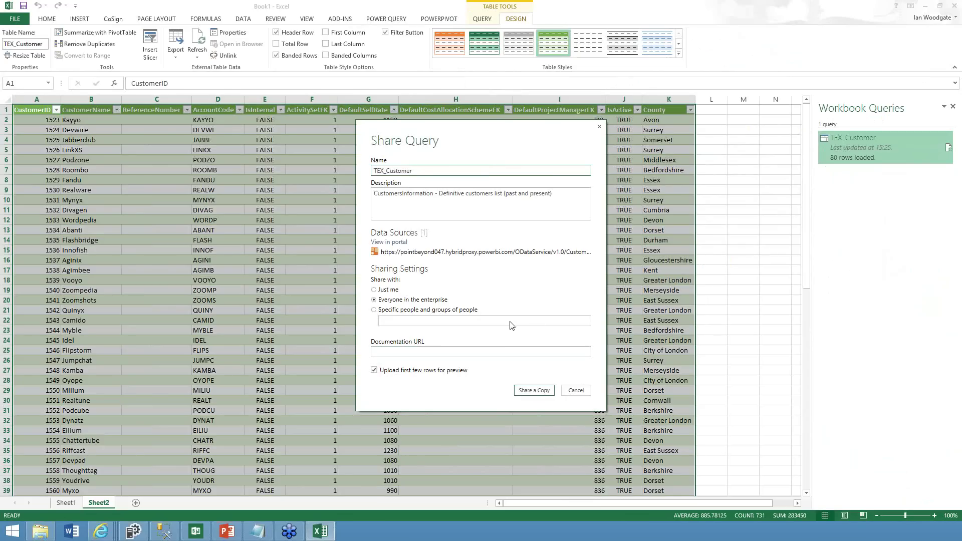
pyautogui.click(434, 352)
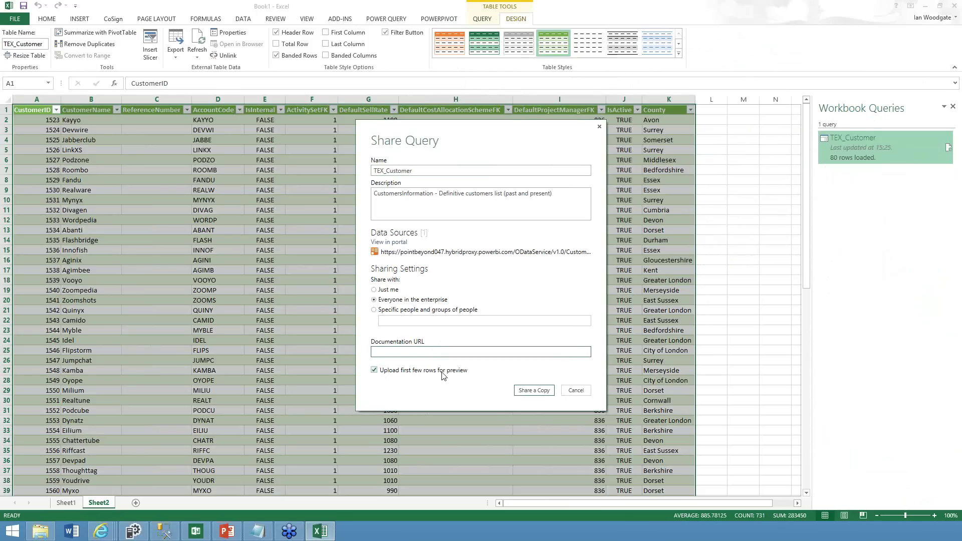
pyautogui.click(600, 129)
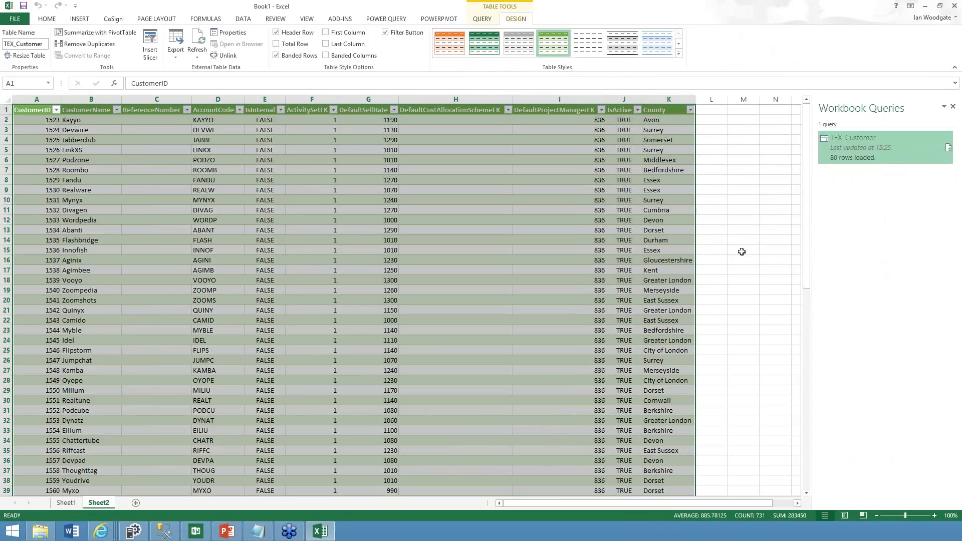
# Cancel closing Book1 and return to the Power Query ribbon
pyautogui.click(954, 8)
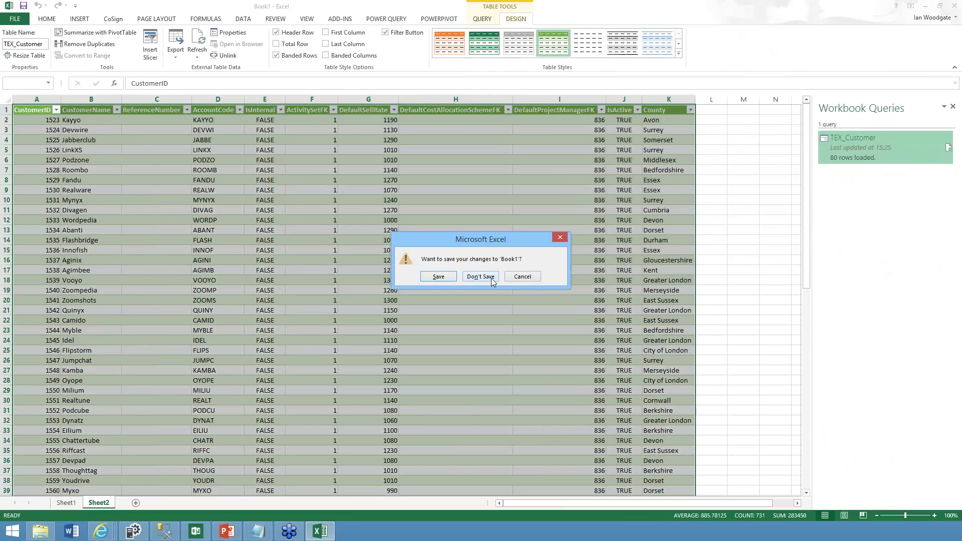
pyautogui.click(522, 277)
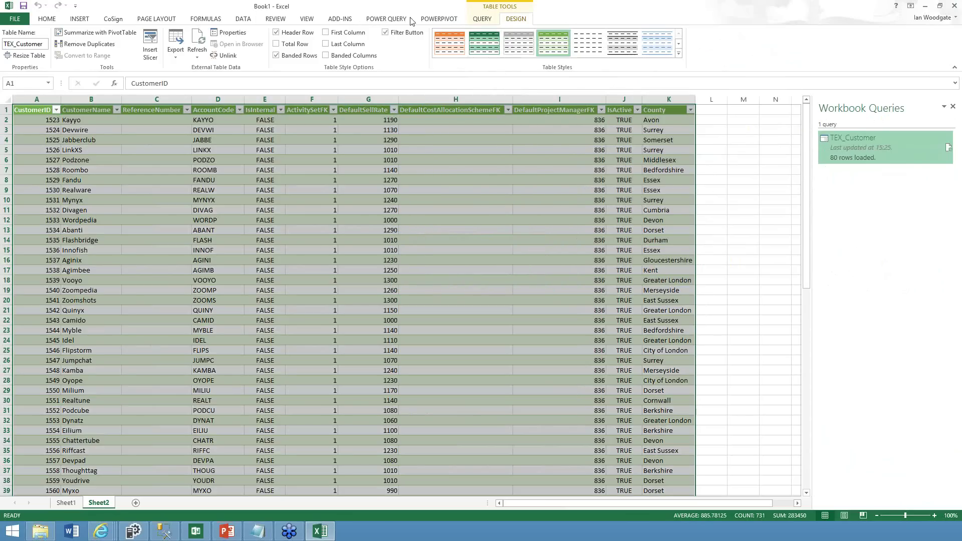
pyautogui.click(391, 21)
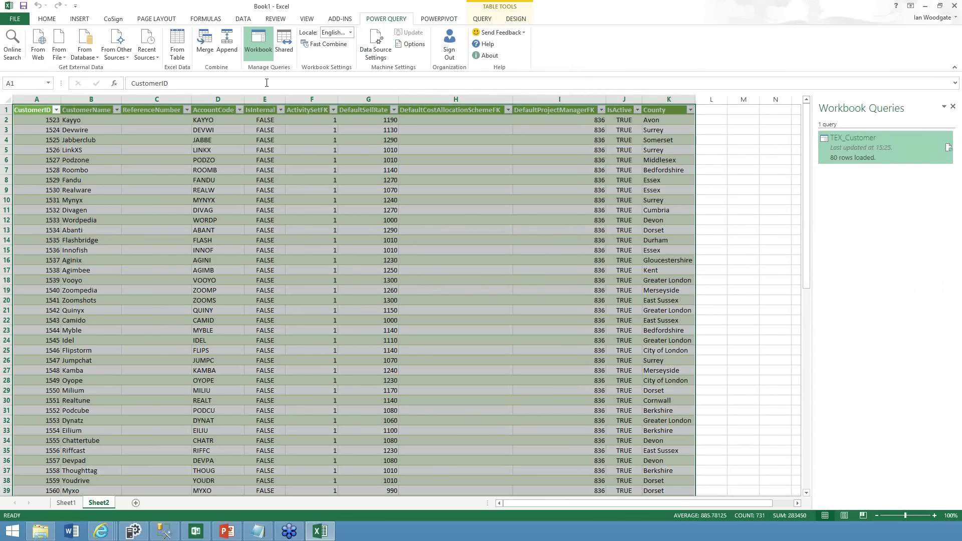
# Browse the From File, From Database and From Other Sources options, then close Book1 again
pyautogui.click(60, 54)
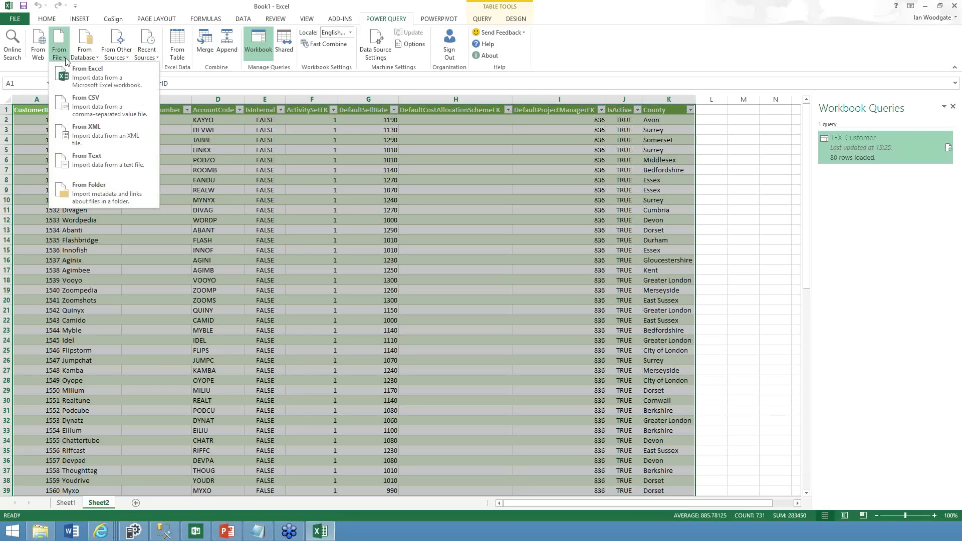
pyautogui.click(91, 59)
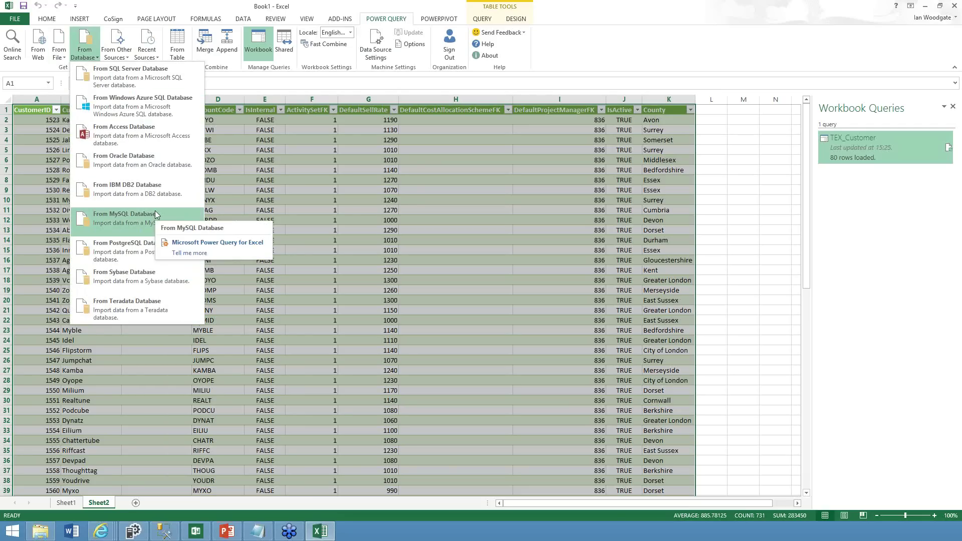
pyautogui.click(127, 56)
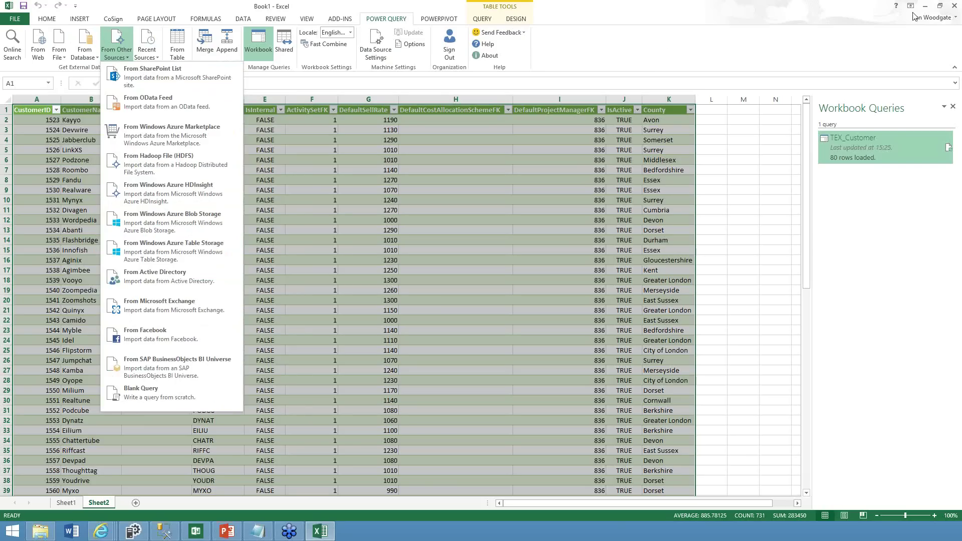
pyautogui.click(954, 6)
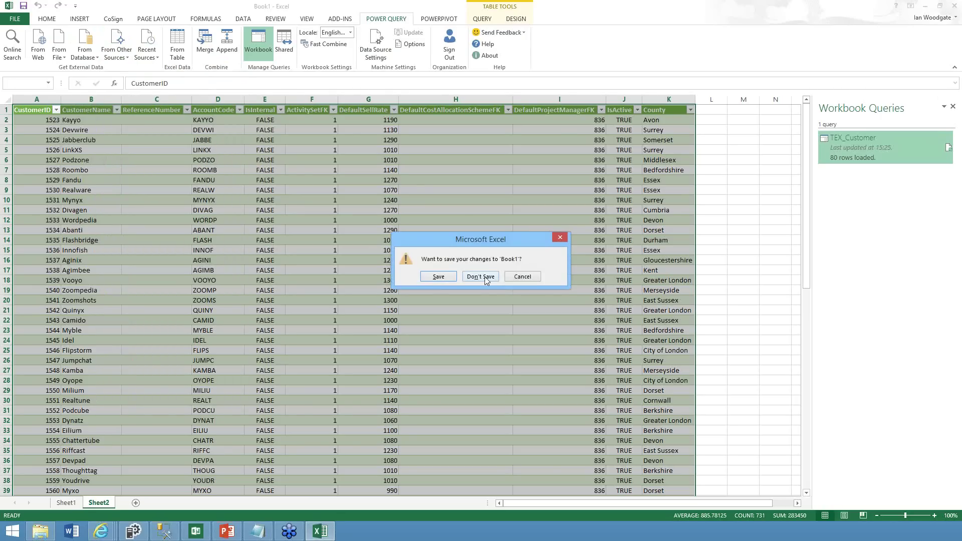
# Discard Book1's changes and start a fresh blank workbook on the Power Query ribbon
pyautogui.click(481, 277)
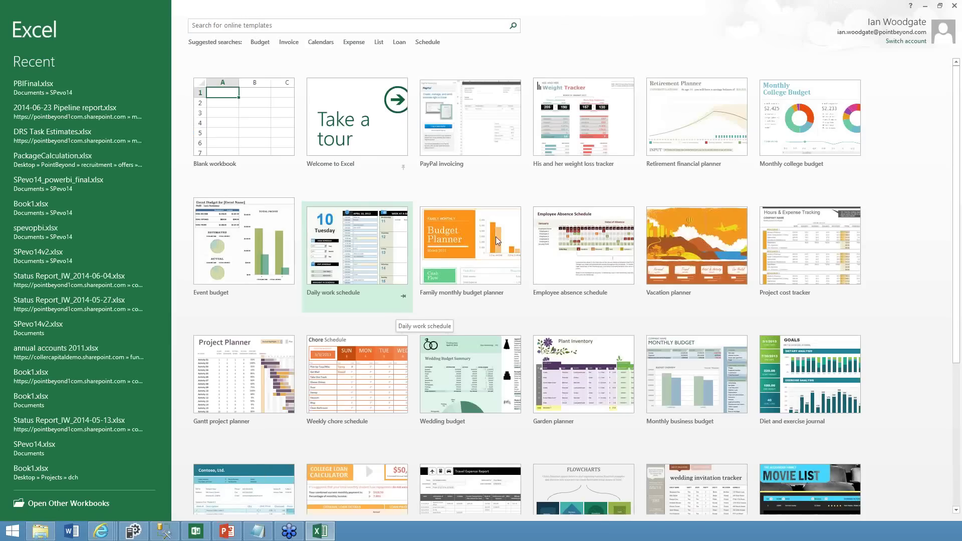
pyautogui.click(267, 112)
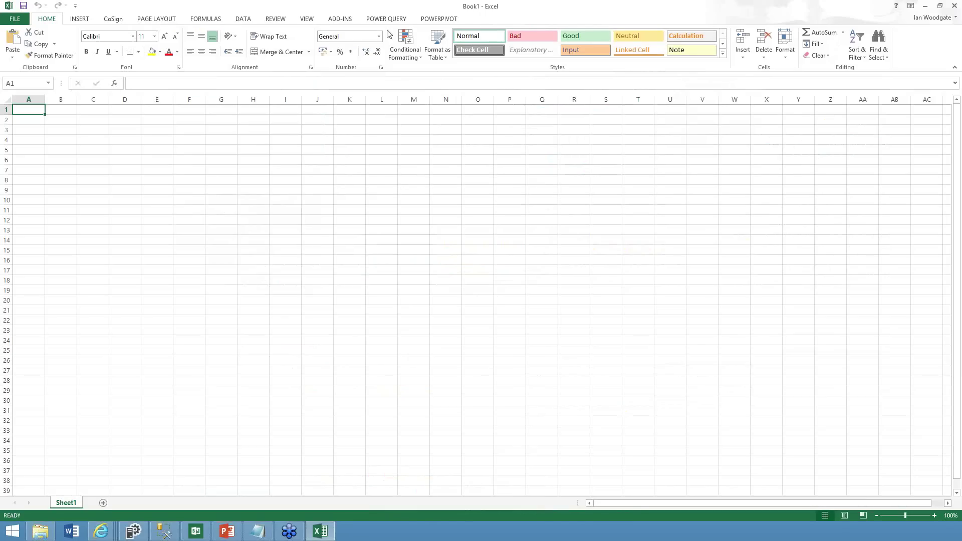
pyautogui.click(388, 20)
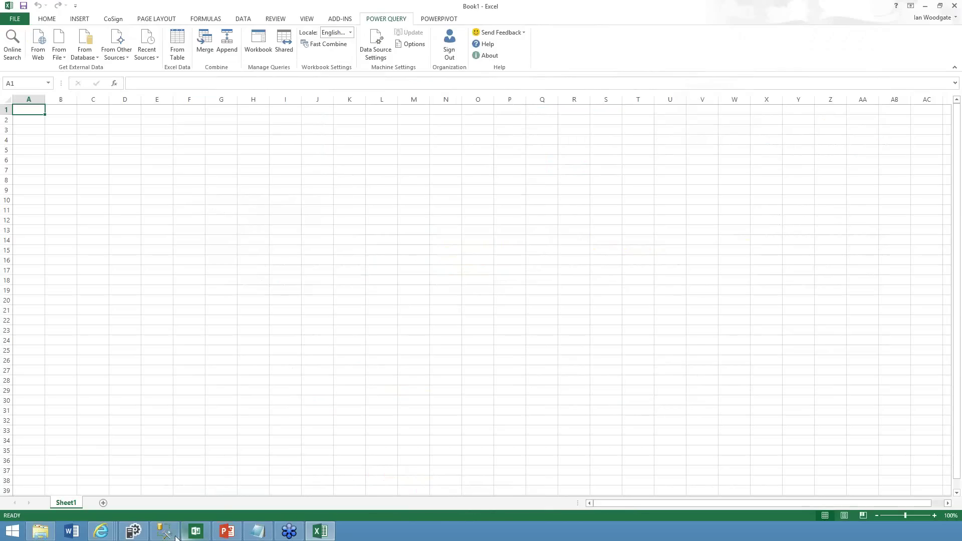
pyautogui.moveTo(170, 537)
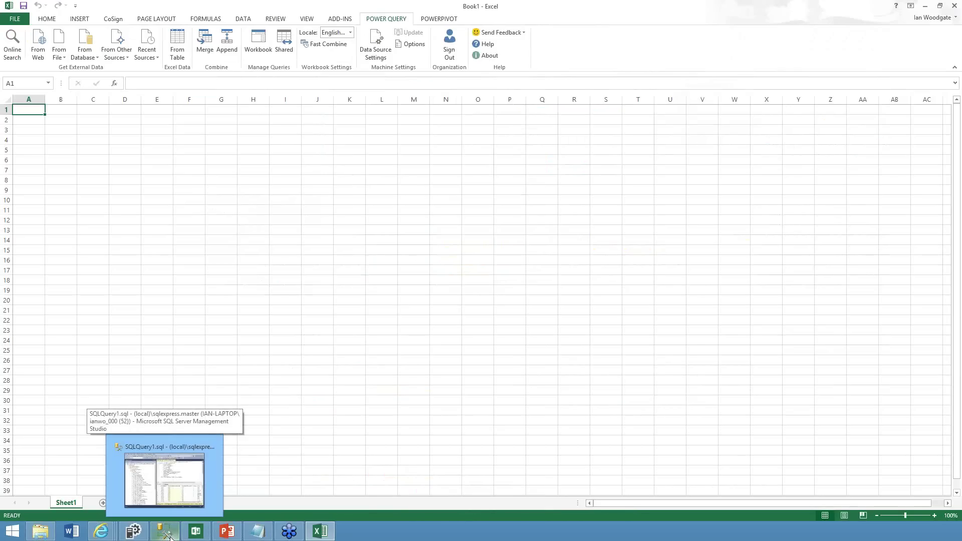
# Connect from SQL Server Database to the laptop's sqlexpress server, database 'timetracking'
pyautogui.click(92, 60)
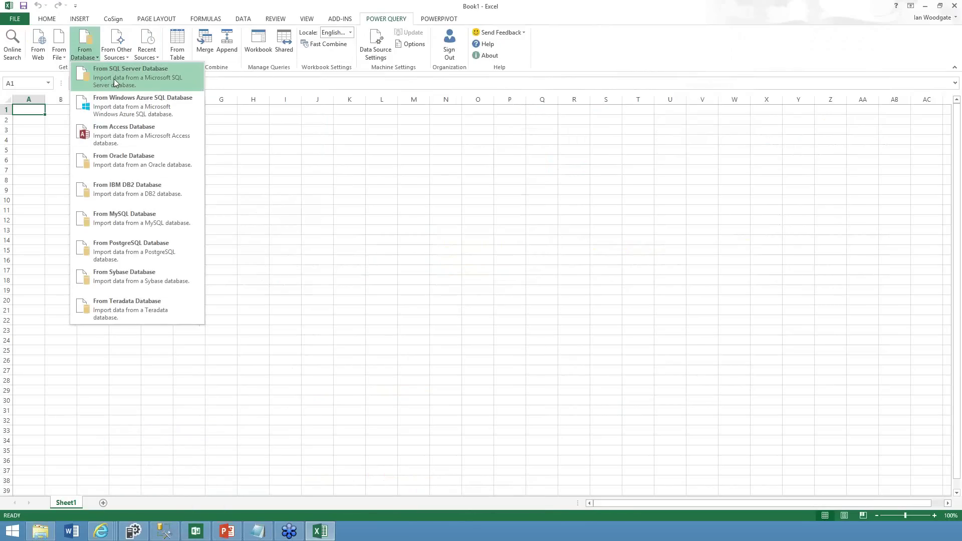
pyautogui.click(116, 77)
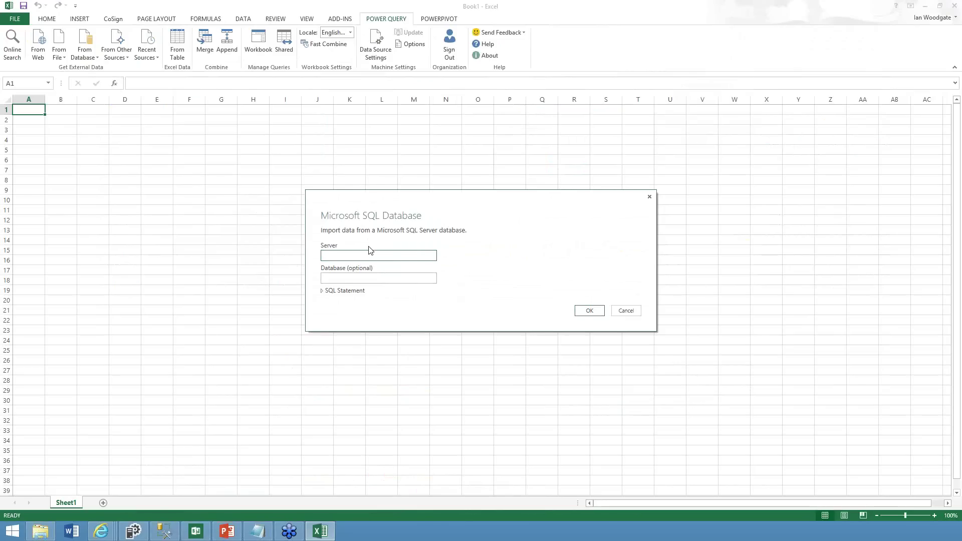
pyautogui.write('ian-laptop\\sqlexpress')
pyautogui.press('Tab')
pyautogui.write('timetr')
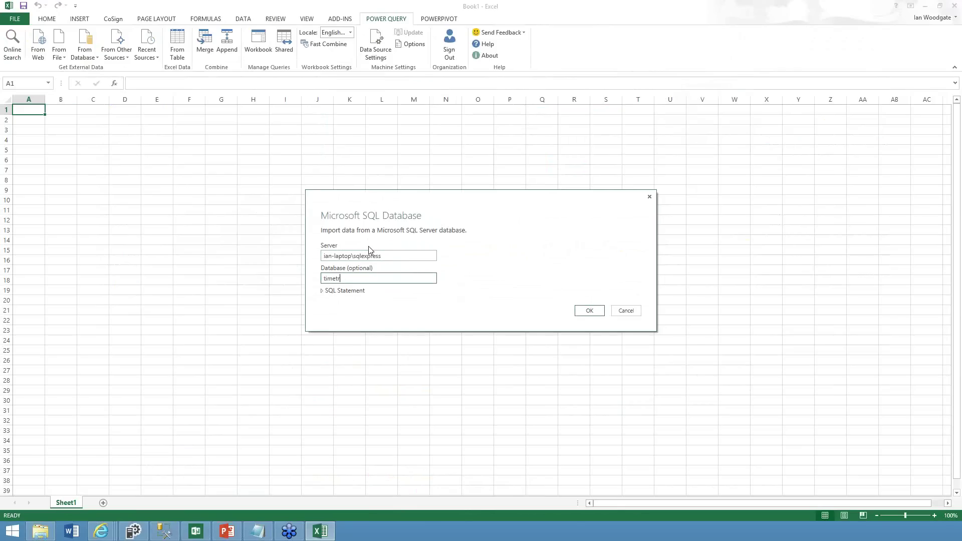
pyautogui.write('acking')
pyautogui.click(599, 312)
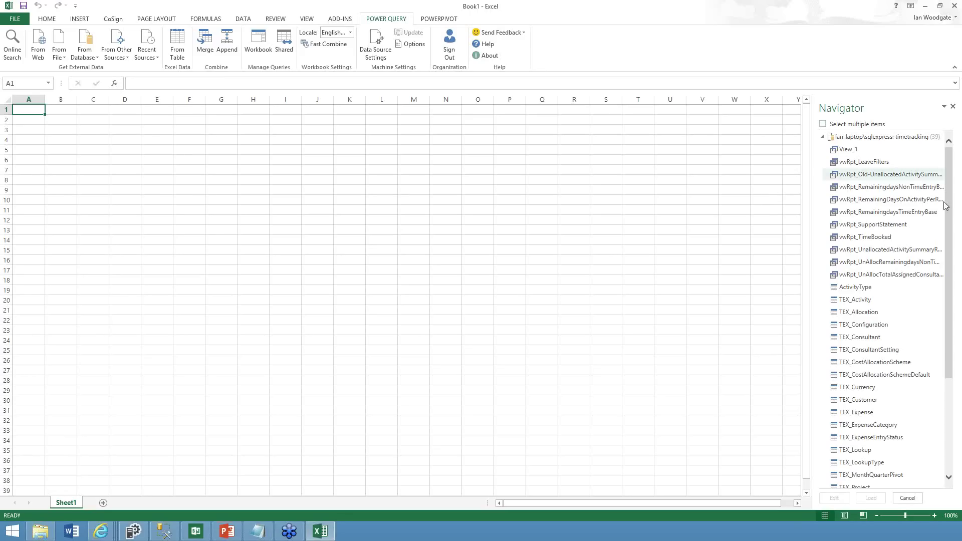
# Select TEX_Activity, TEX_Consultant, TEX_Customer, TEX_Project and TEX_TimeEntry in the Navigator
pyautogui.scroll(-3, 948, 247)
pyautogui.scroll(3, 886, 200)
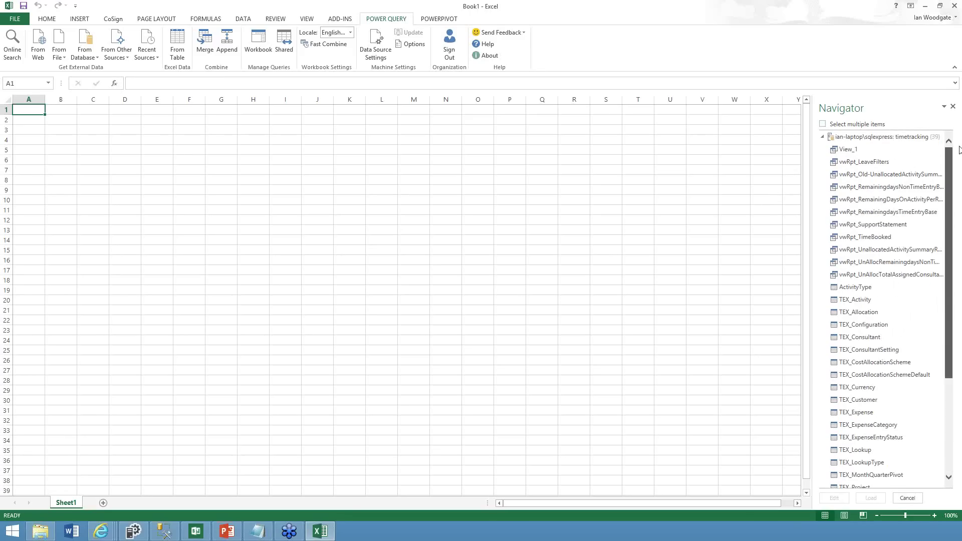
pyautogui.click(823, 125)
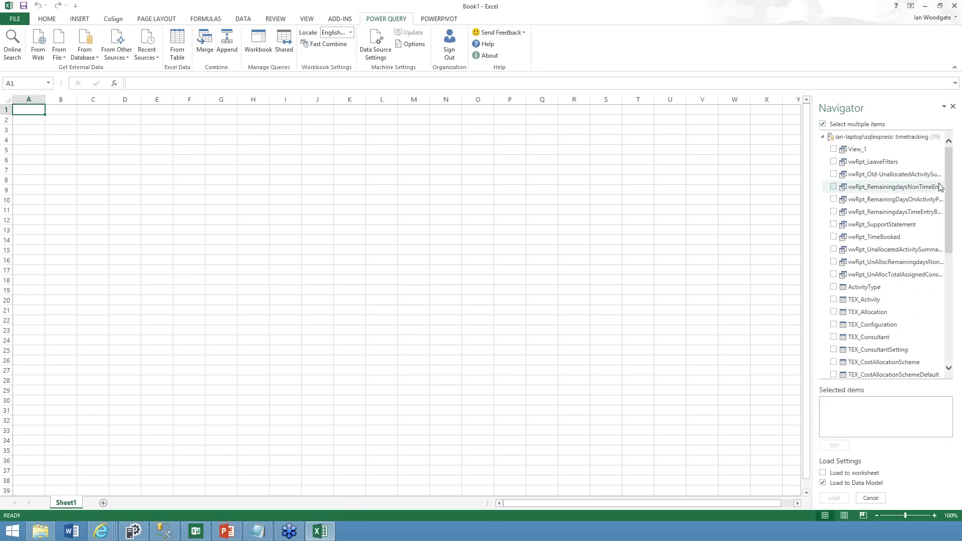
pyautogui.moveTo(951, 190); pyautogui.dragTo(940, 224)
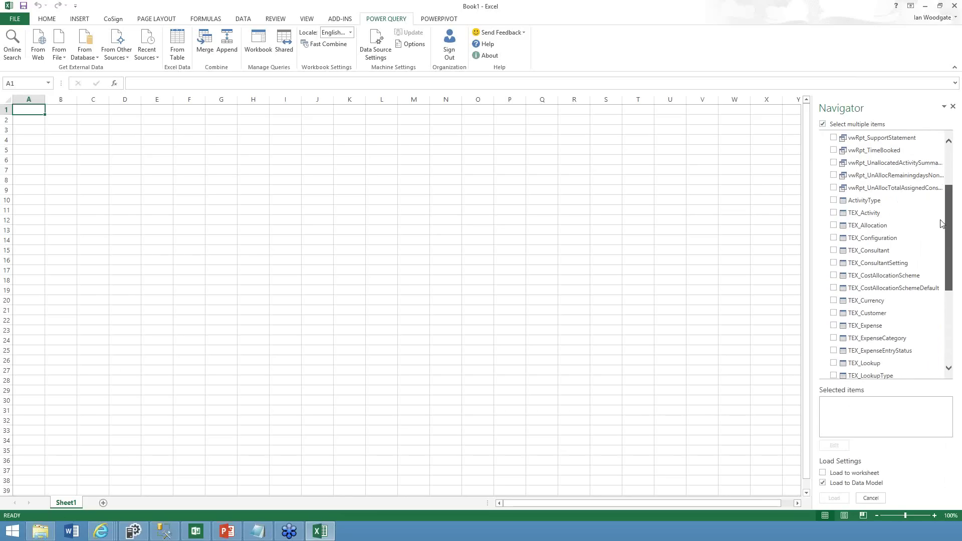
pyautogui.click(833, 214)
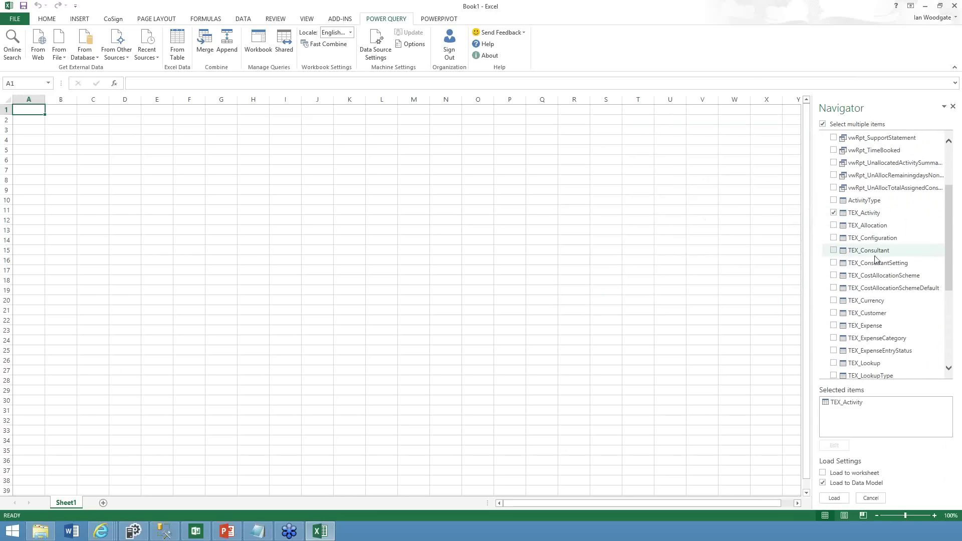
pyautogui.click(834, 250)
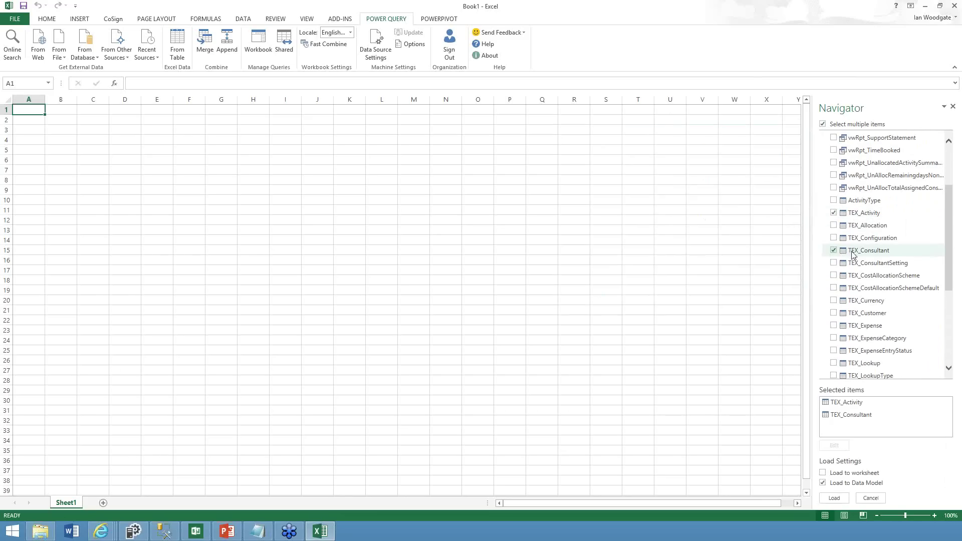
pyautogui.click(833, 313)
pyautogui.moveTo(950, 275); pyautogui.dragTo(950, 330)
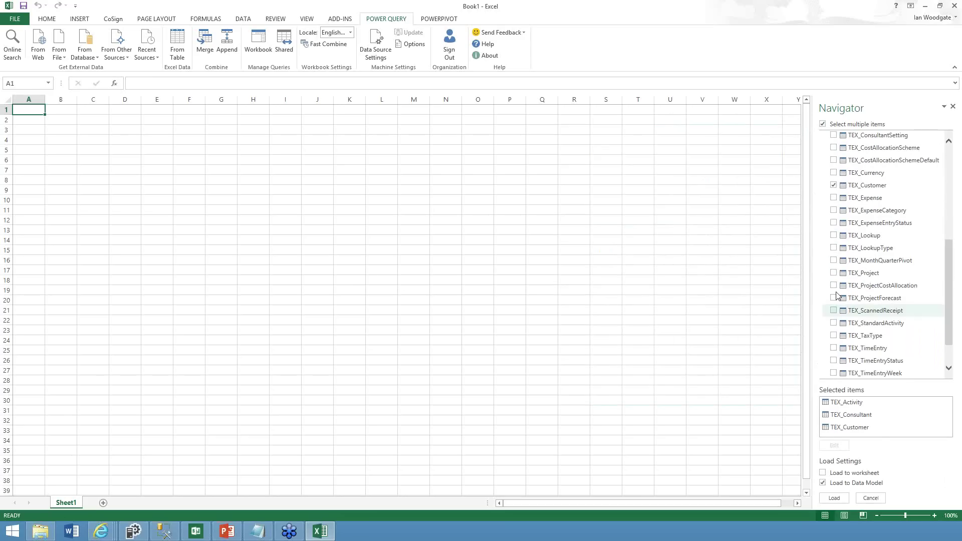
pyautogui.click(833, 272)
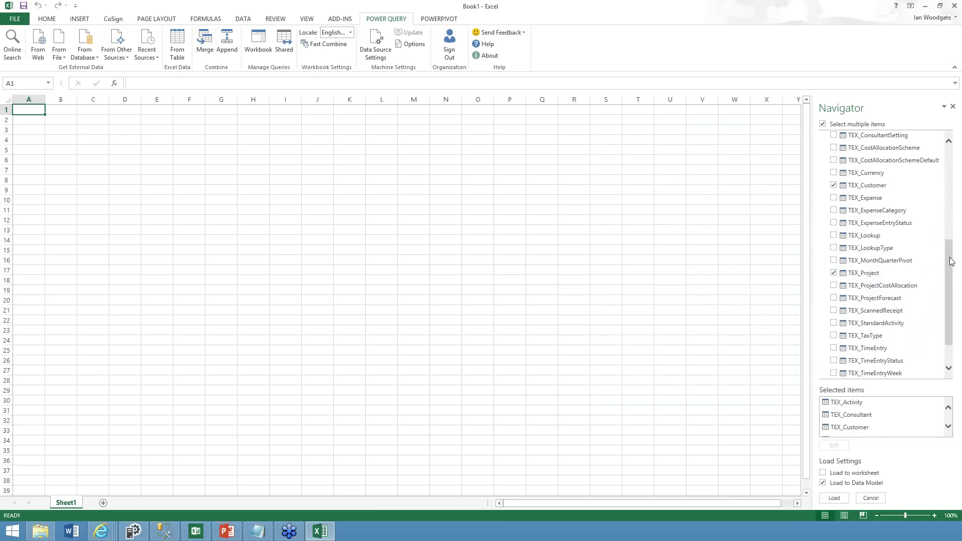
pyautogui.moveTo(949, 262); pyautogui.dragTo(949, 277)
pyautogui.click(833, 309)
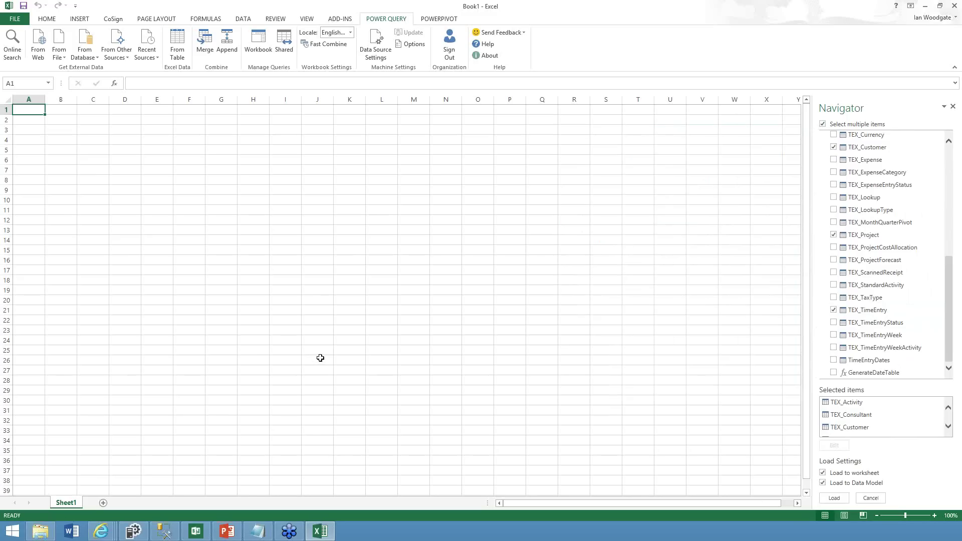
# Untick Load to worksheet, keep Load to Data Model, and load the tables
pyautogui.click(822, 473)
pyautogui.click(824, 483)
pyautogui.click(823, 483)
pyautogui.click(834, 498)
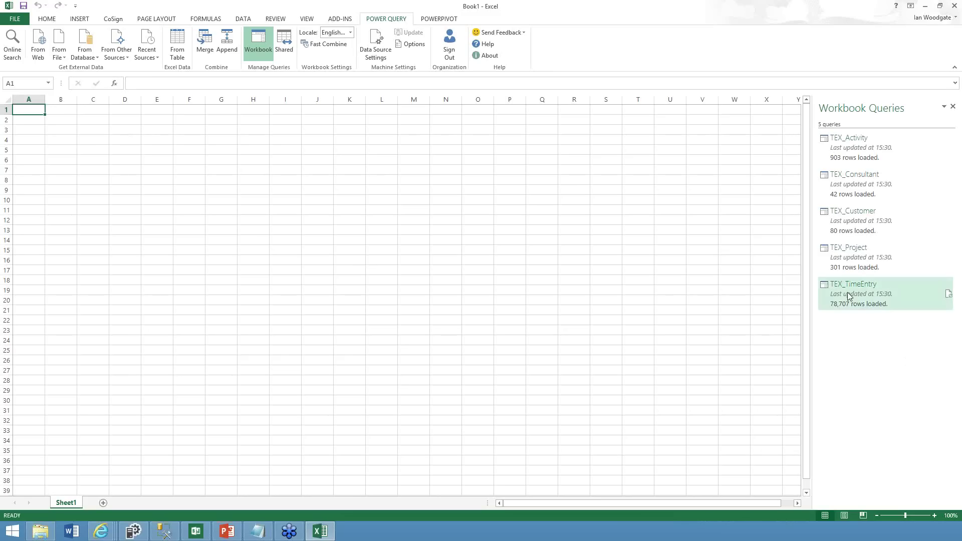
# Edit the TEX_TimeEntry query from Workbook Queries in a maximized Query Editor
pyautogui.moveTo(848, 296)
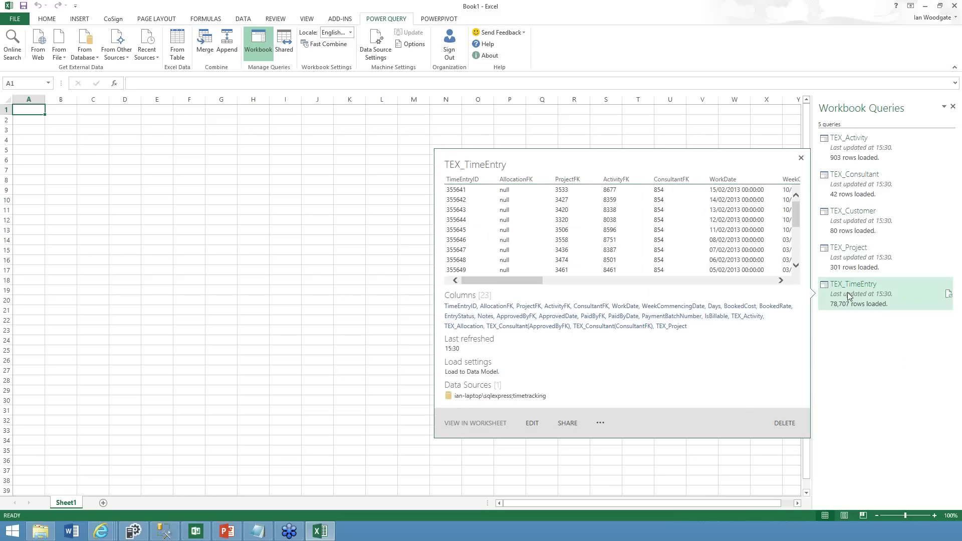
pyautogui.rightClick(848, 296)
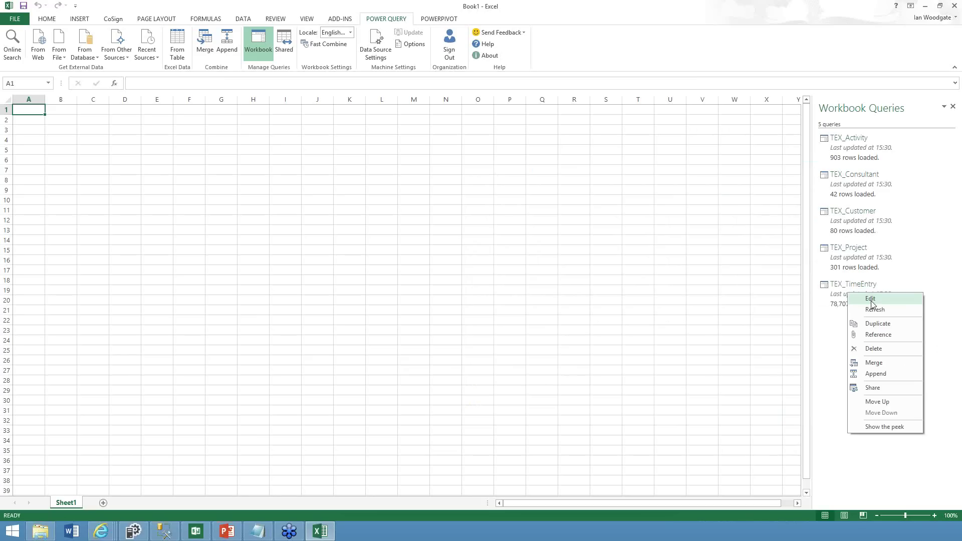
pyautogui.click(871, 301)
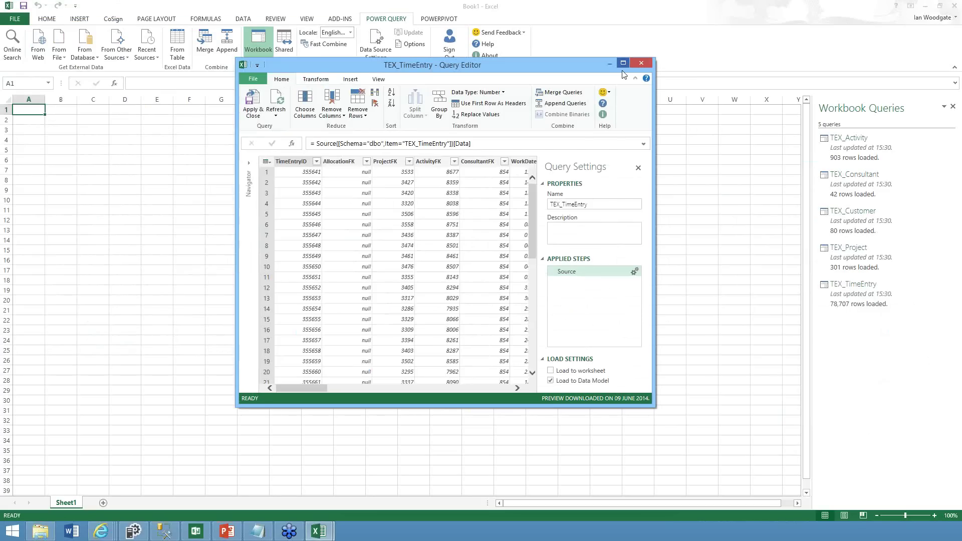
pyautogui.click(622, 63)
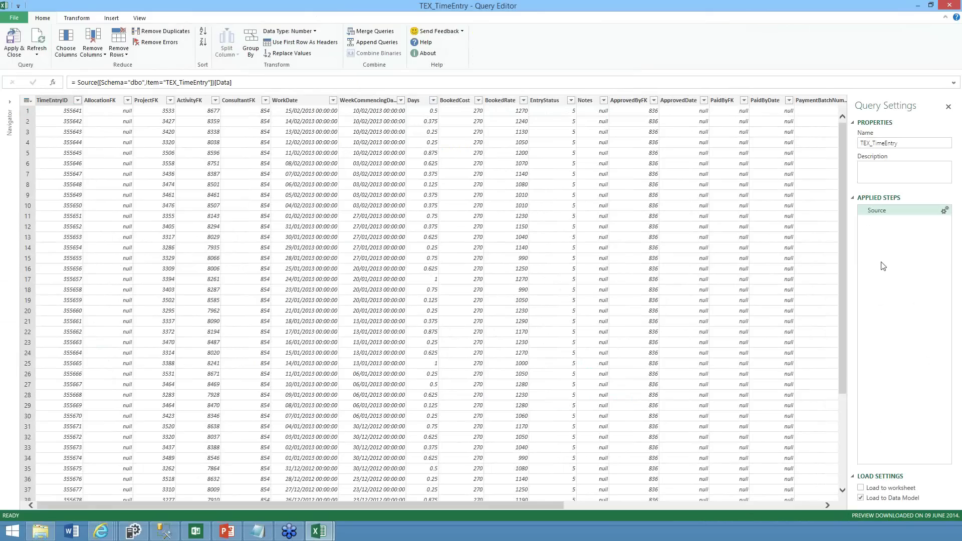
pyautogui.moveTo(426, 504); pyautogui.dragTo(426, 503)
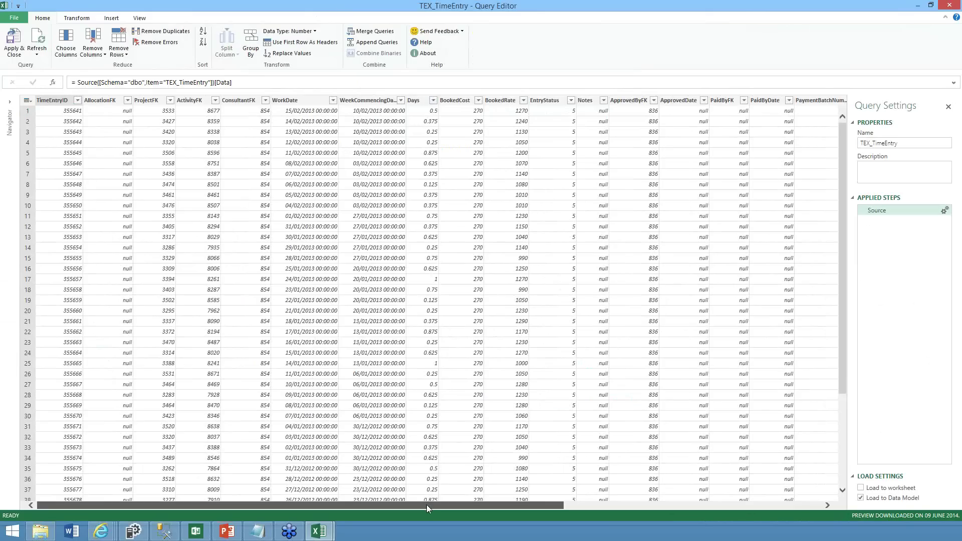
# Locate the BookedRate and Days columns in the TEX_TimeEntry preview
pyautogui.click(695, 506)
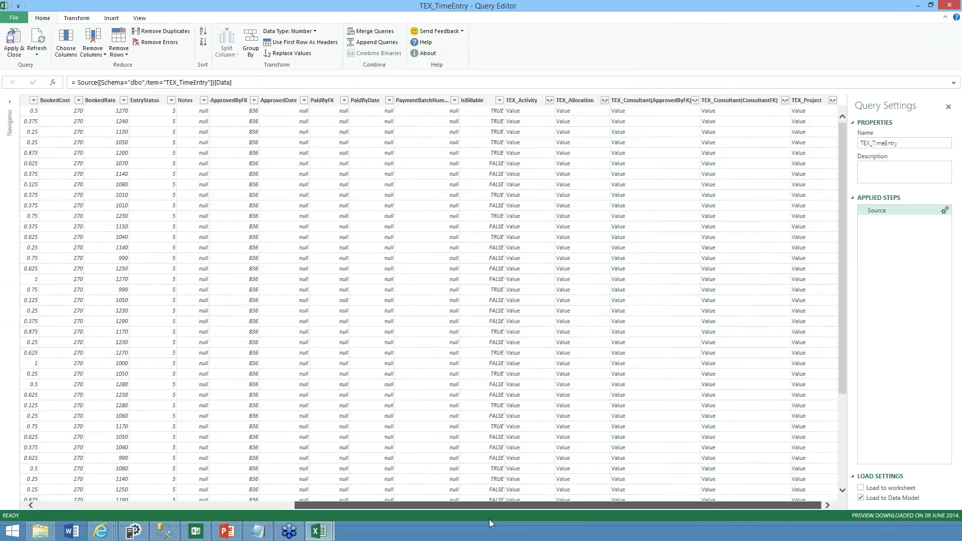
pyautogui.moveTo(489, 519)
pyautogui.mouseDown()
pyautogui.moveTo(445, 523)
pyautogui.moveTo(493, 525)
pyautogui.mouseUp()
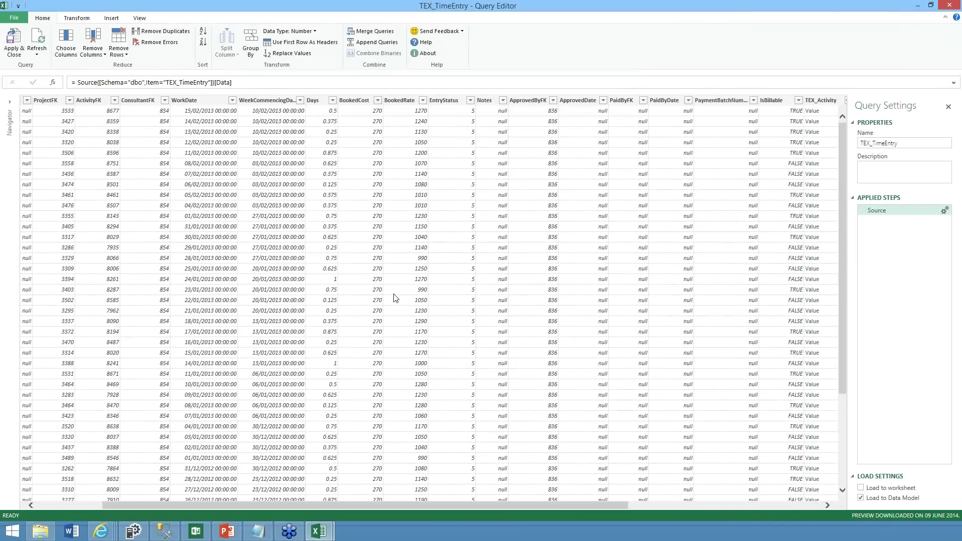
pyautogui.click(401, 101)
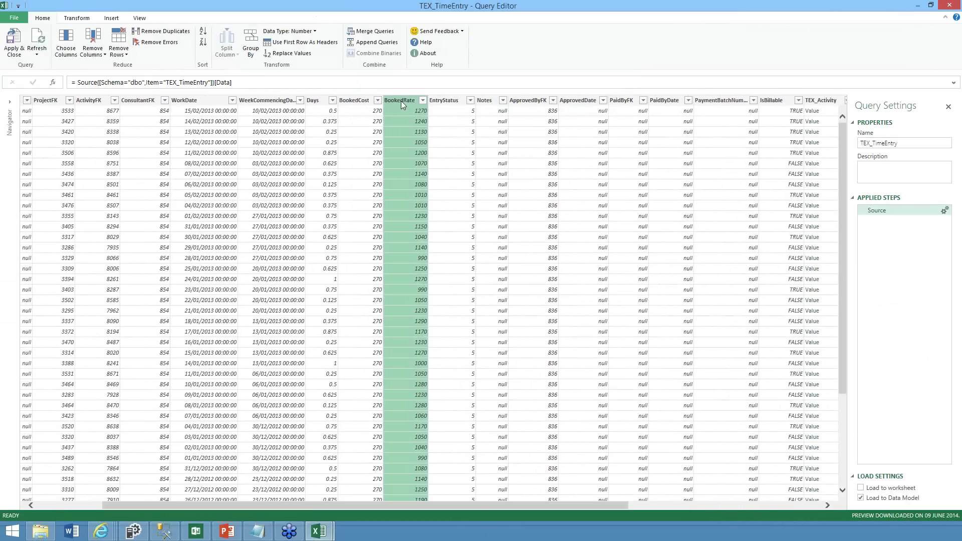
pyautogui.click(311, 100)
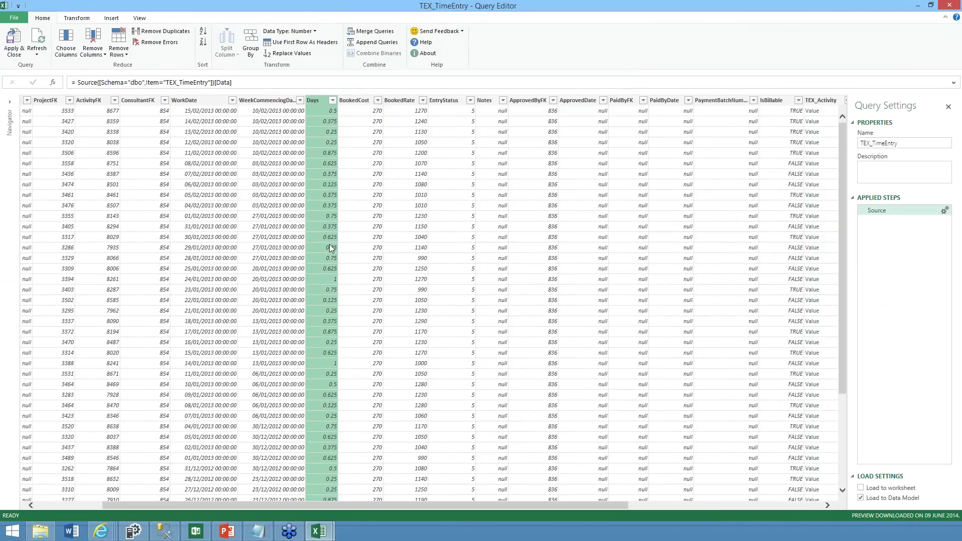
# Add a custom column named Revenue with formula [BookedRate]*[Days], then select it
pyautogui.click(110, 18)
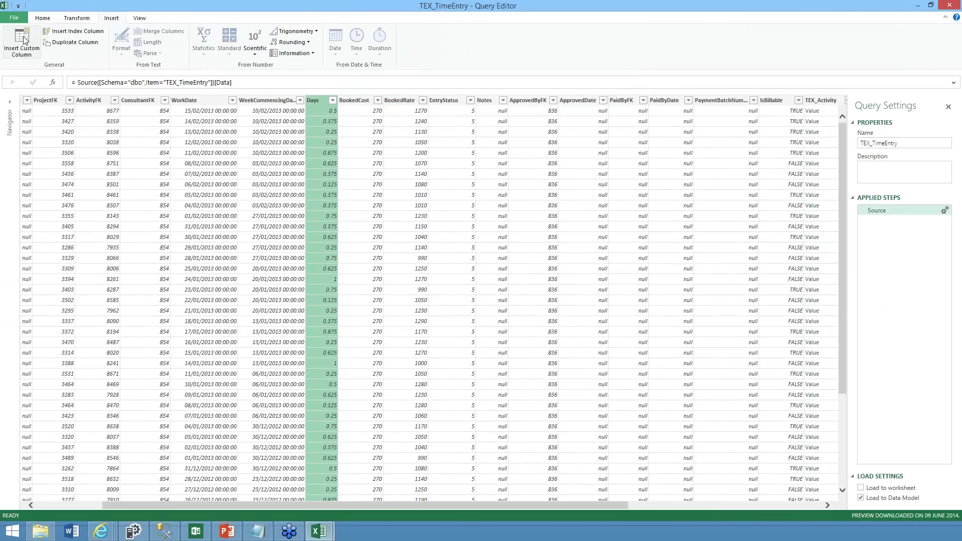
pyautogui.click(24, 40)
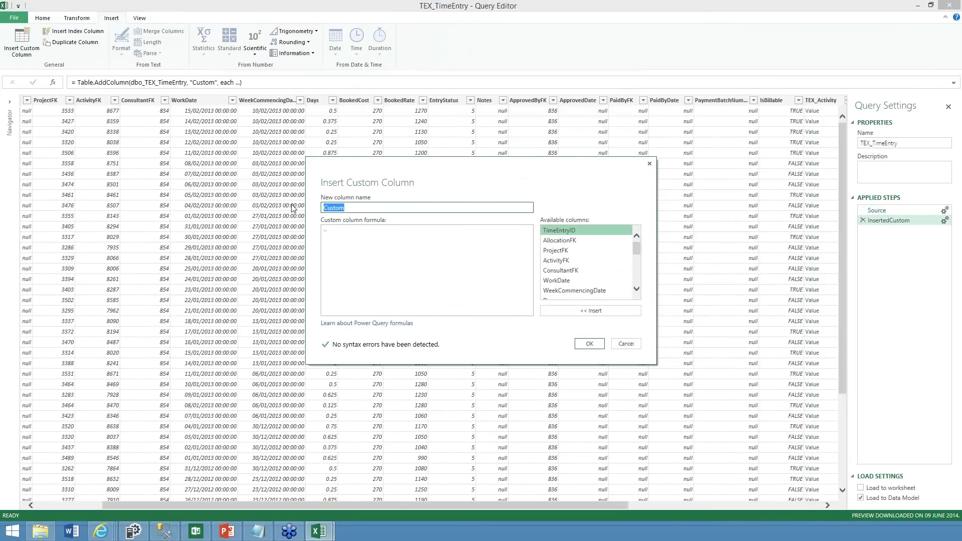
pyautogui.write('Revenue')
pyautogui.moveTo(637, 249); pyautogui.dragTo(636, 257)
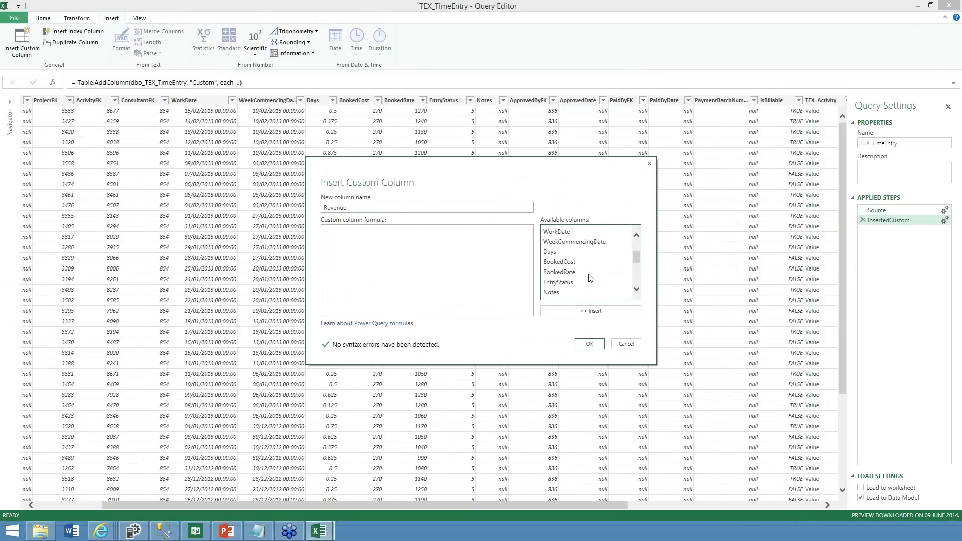
pyautogui.click(588, 273)
pyautogui.click(587, 313)
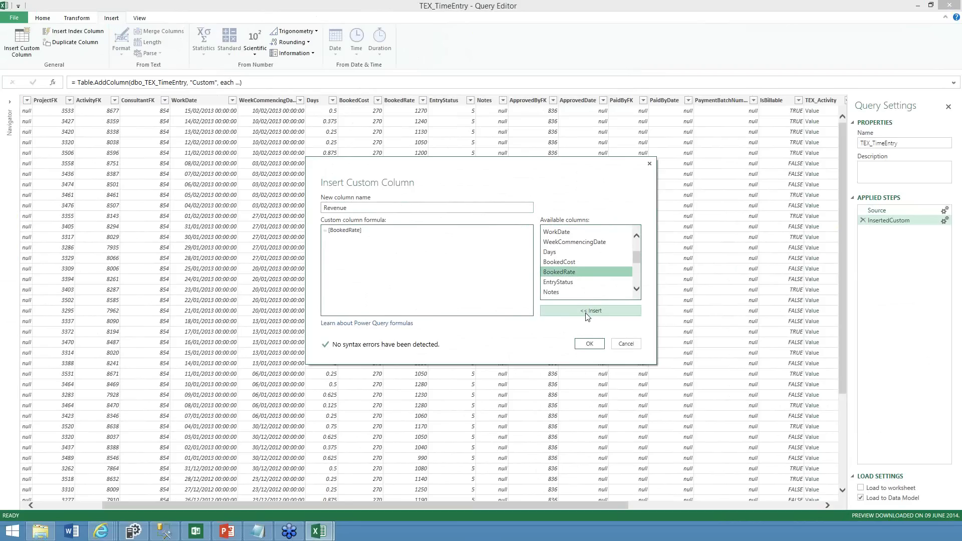
pyautogui.write('*')
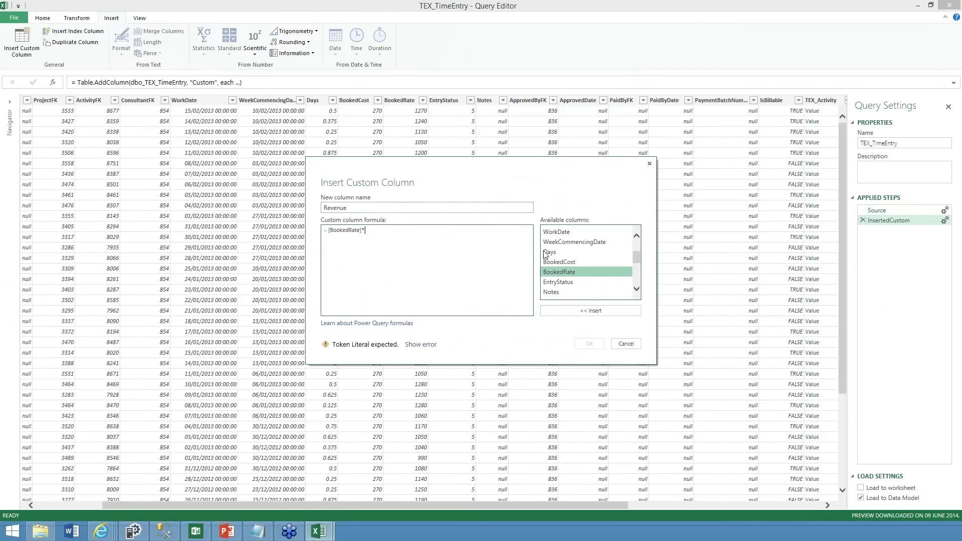
pyautogui.click(548, 252)
pyautogui.click(576, 311)
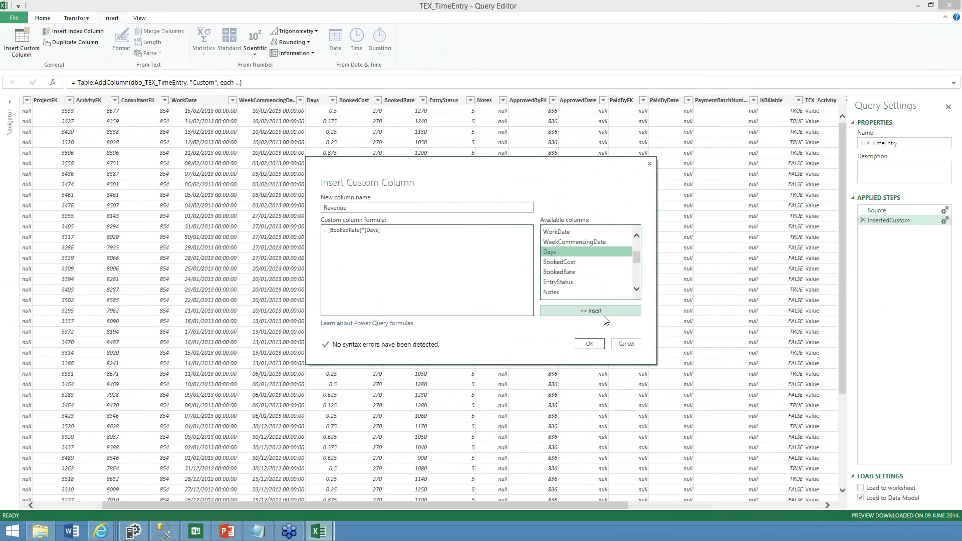
pyautogui.click(588, 343)
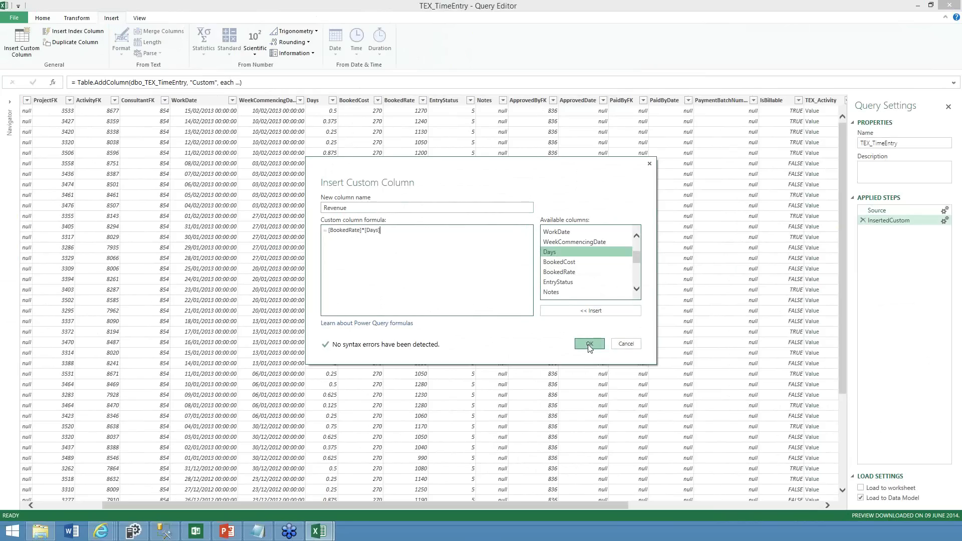
pyautogui.click(762, 502)
pyautogui.click(817, 101)
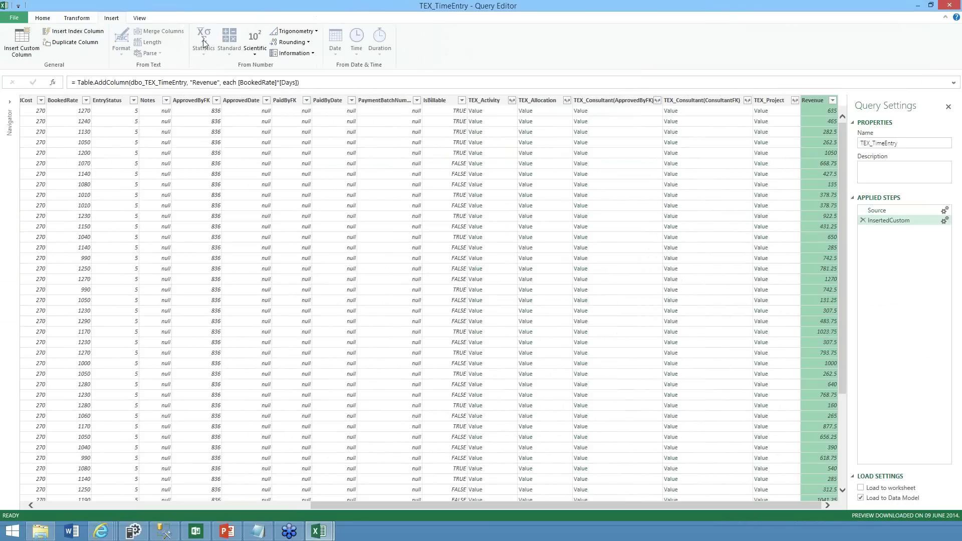
# Set Revenue's data type to Number and review the Applied Steps
pyautogui.click(40, 20)
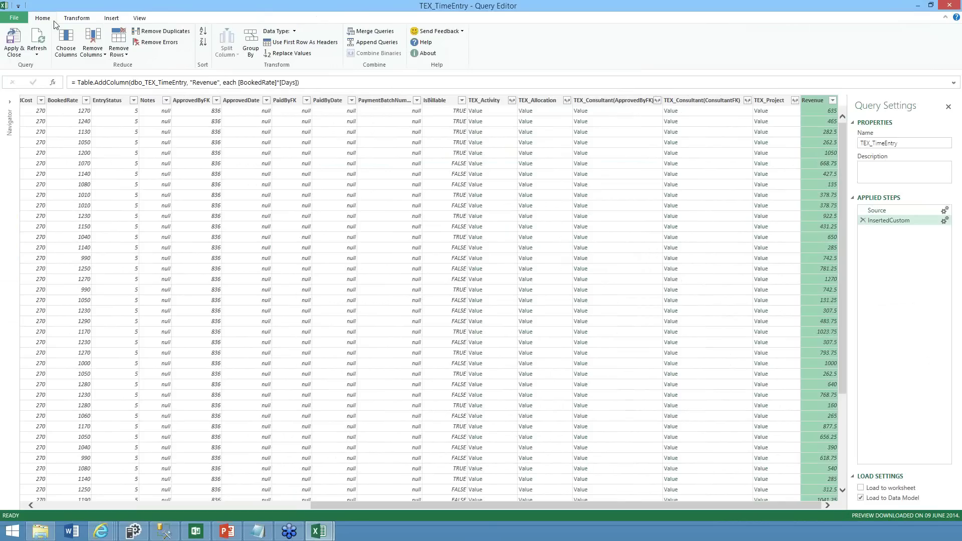
pyautogui.click(278, 31)
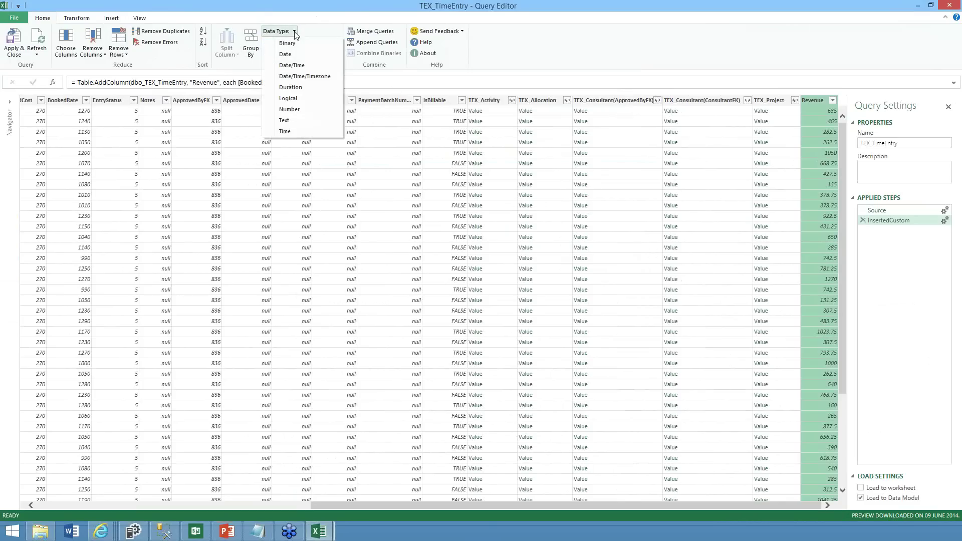
pyautogui.click(287, 112)
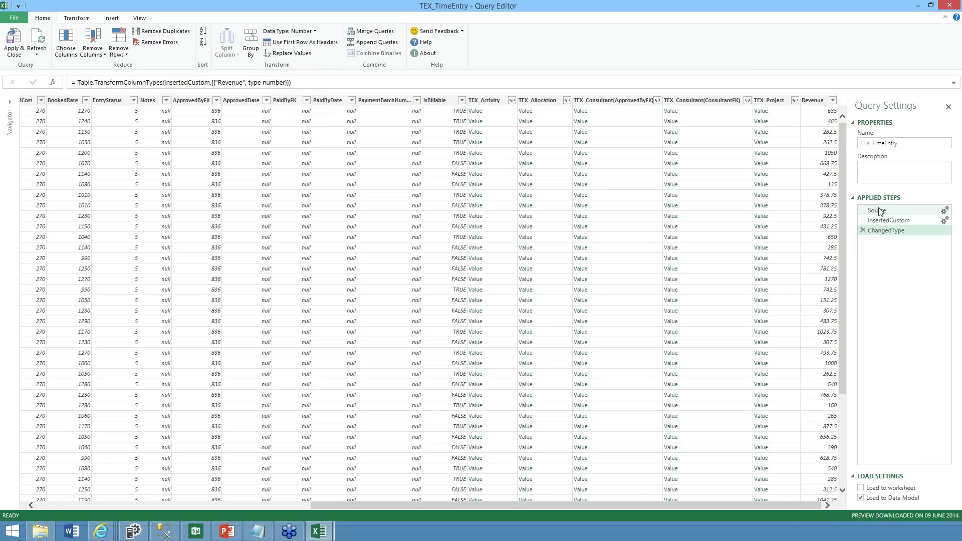
pyautogui.click(879, 221)
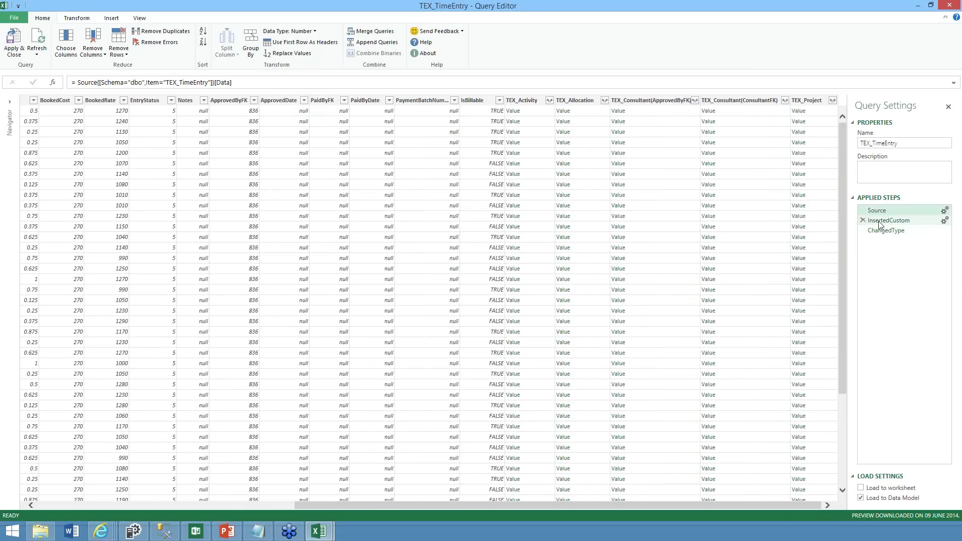
pyautogui.click(879, 224)
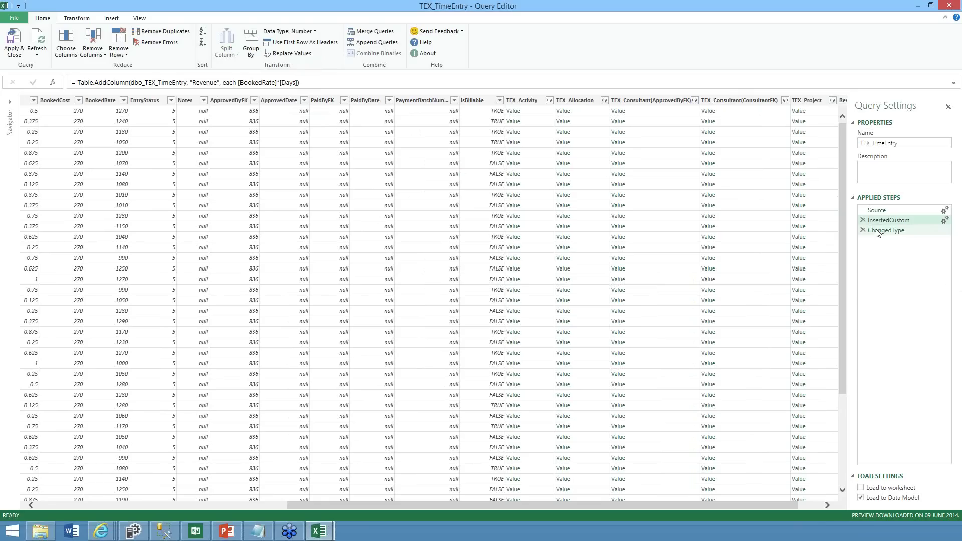
pyautogui.click(878, 233)
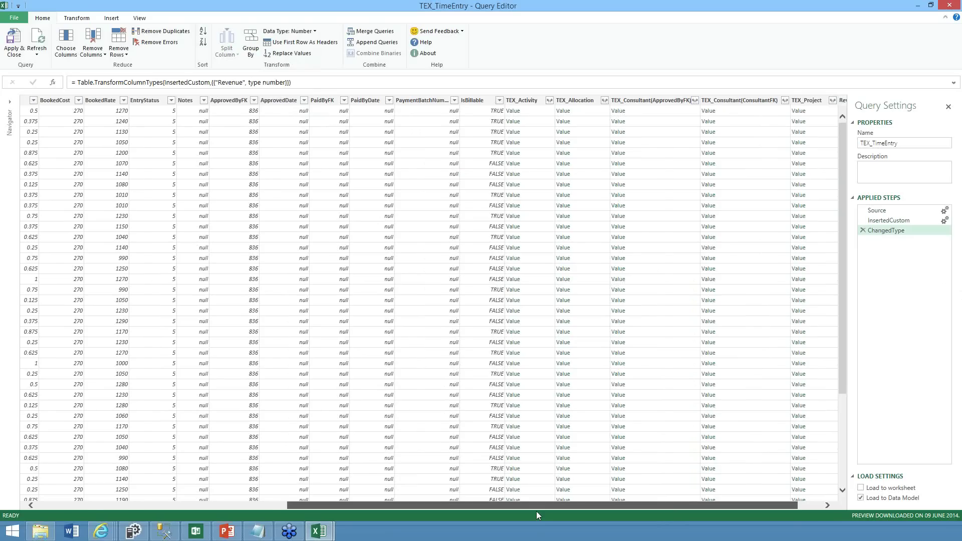
# Change the WorkDate column's data type to Date, removing the time part
pyautogui.moveTo(535, 511); pyautogui.dragTo(391, 501)
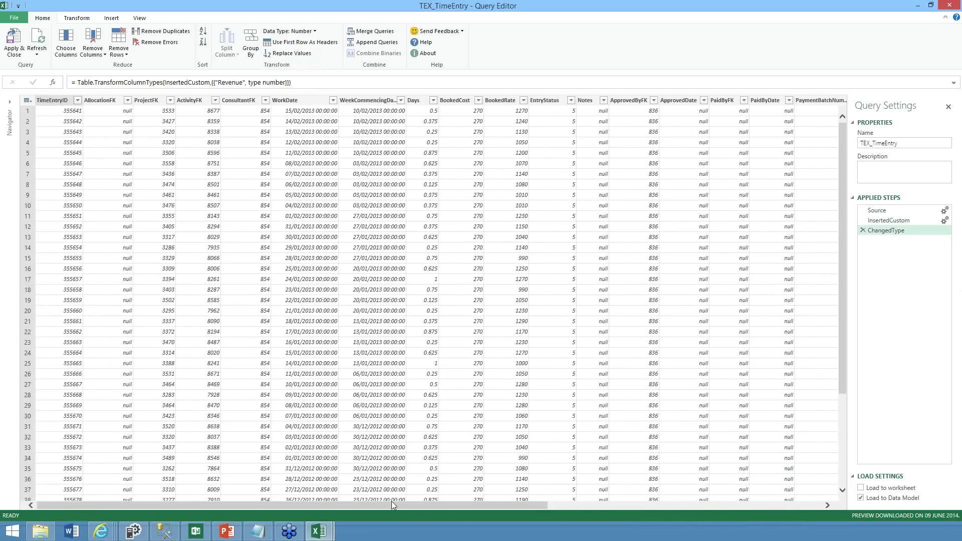
pyautogui.click(290, 102)
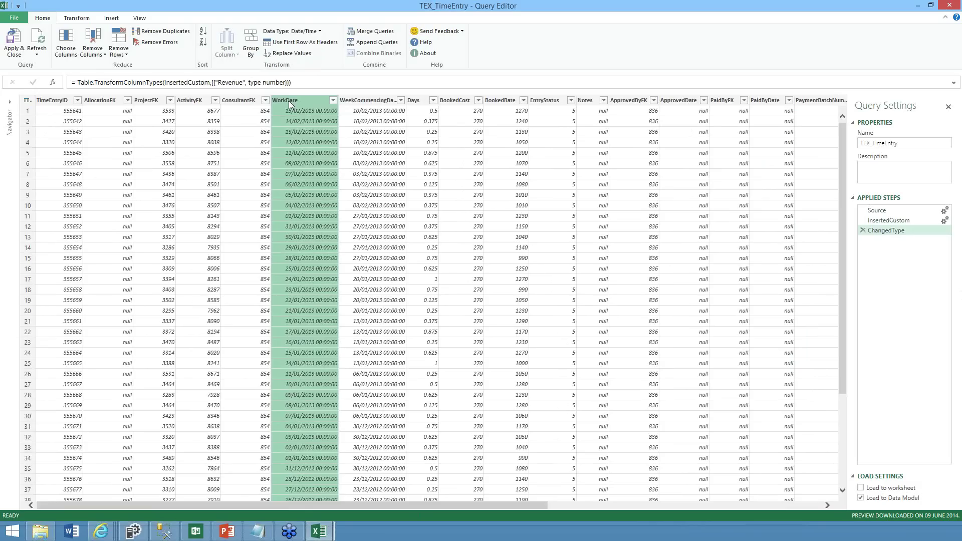
pyautogui.click(320, 32)
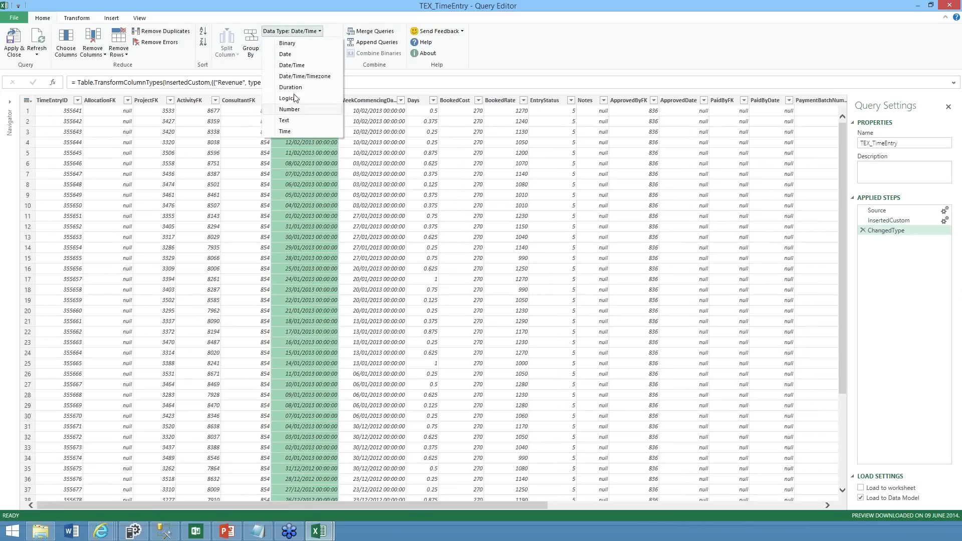
pyautogui.click(286, 54)
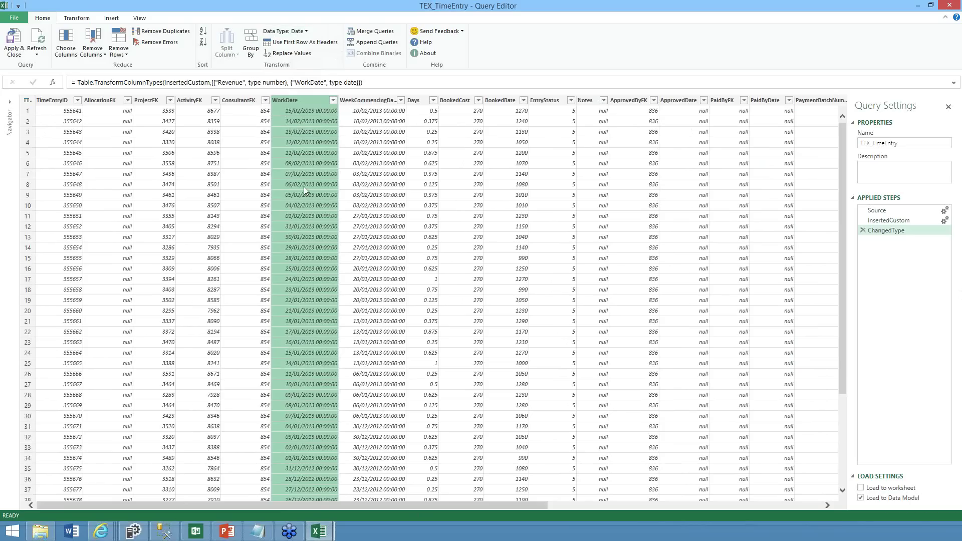
pyautogui.click(308, 101)
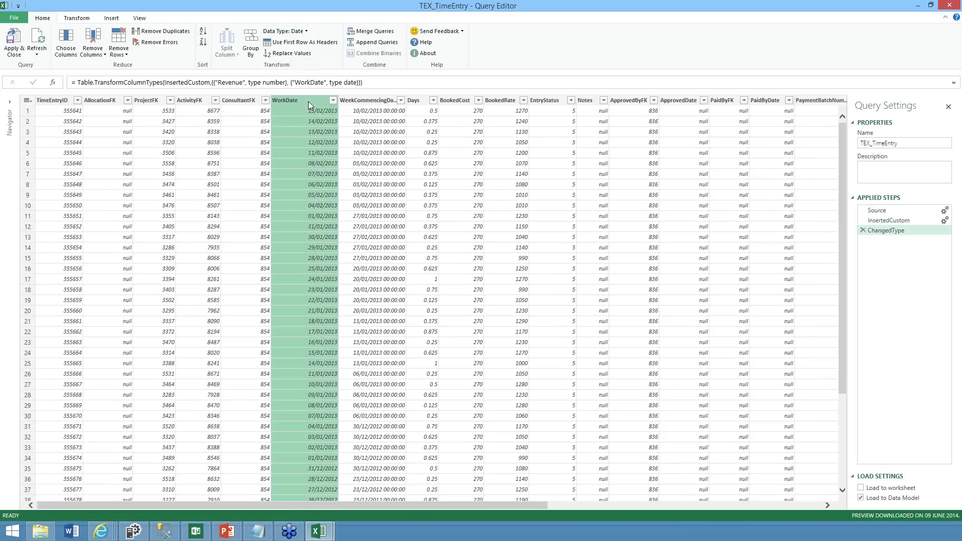
pyautogui.click(111, 18)
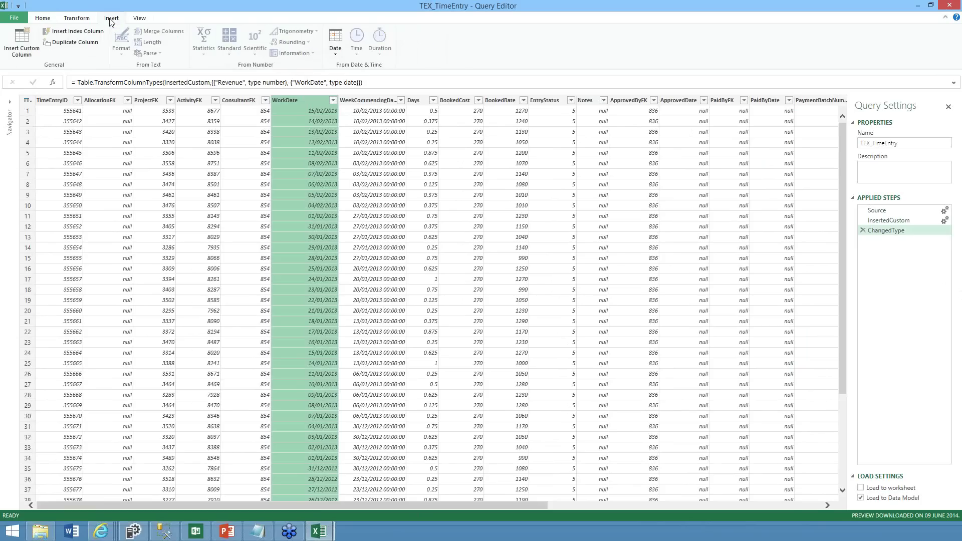
# Add a Year column derived from WorkDate and inspect the new column
pyautogui.click(335, 44)
pyautogui.moveTo(345, 78)
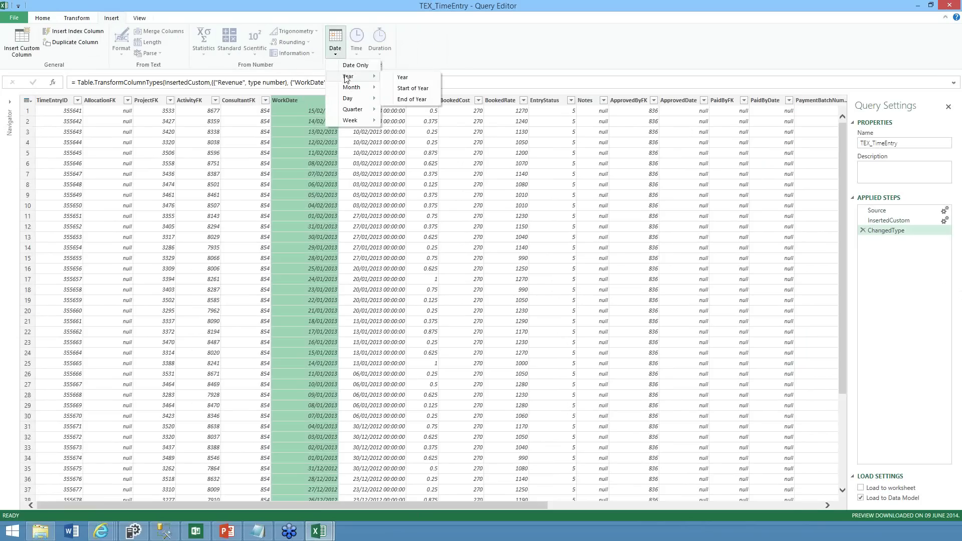
pyautogui.click(402, 78)
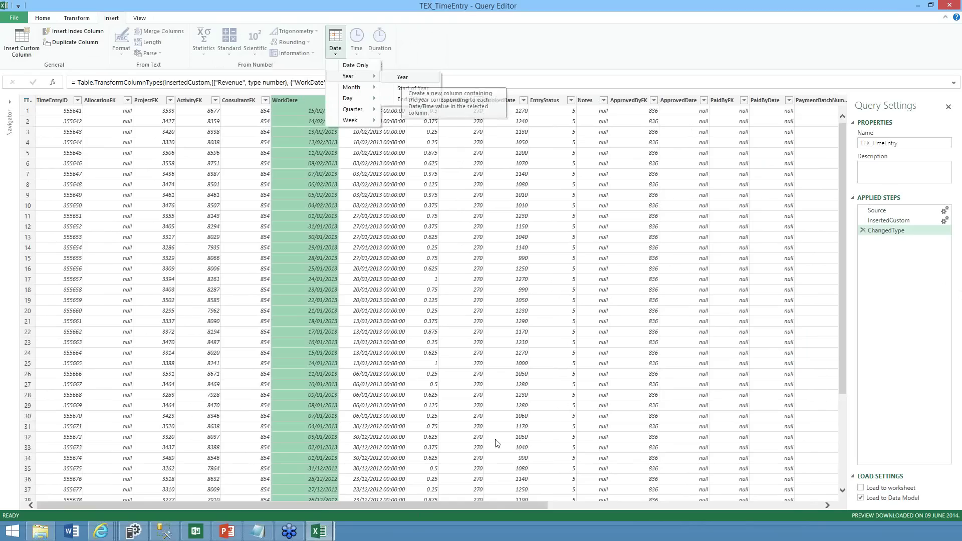
pyautogui.click(796, 507)
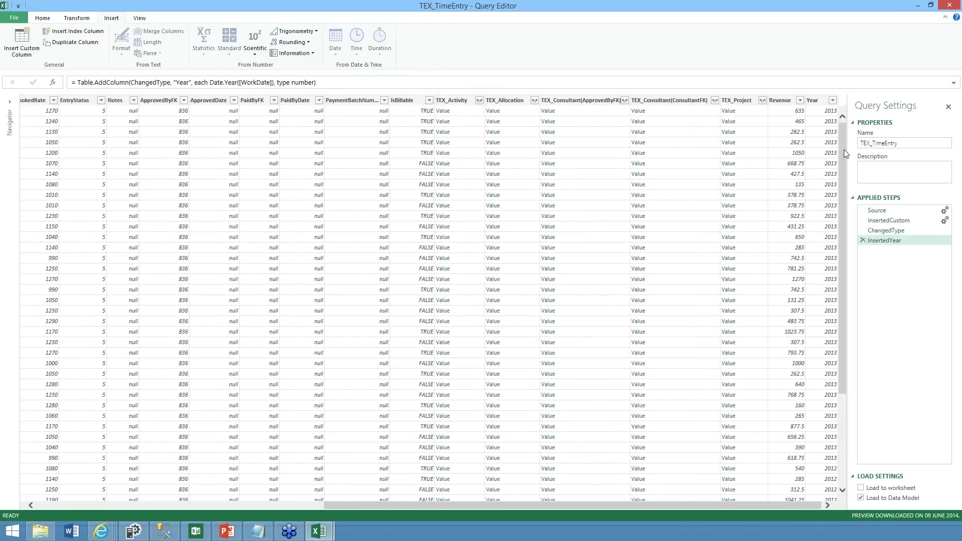
pyautogui.scroll(-10, 846, 258)
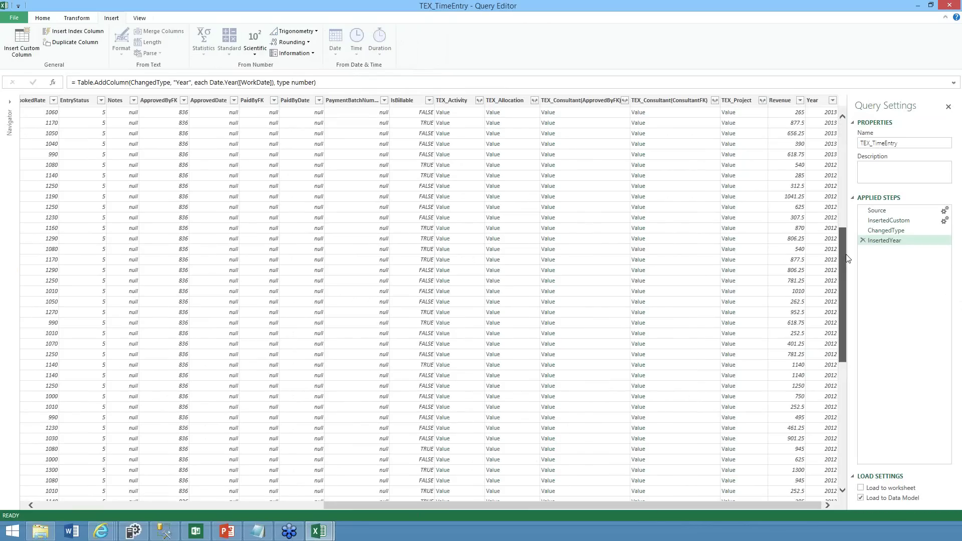
pyautogui.scroll(-1, 846, 258)
pyautogui.click(818, 100)
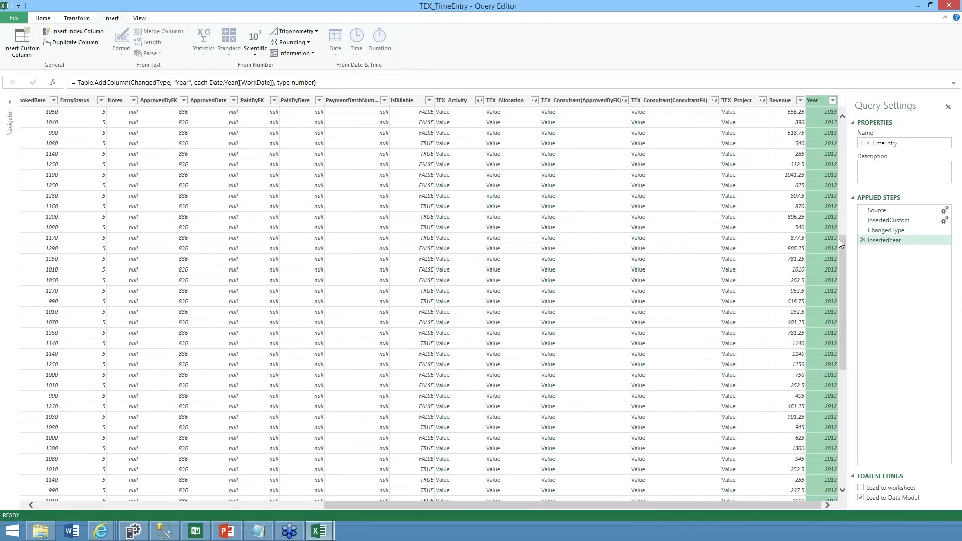
# Add a Month number column derived from the WorkDate column
pyautogui.scroll(10, 838, 239)
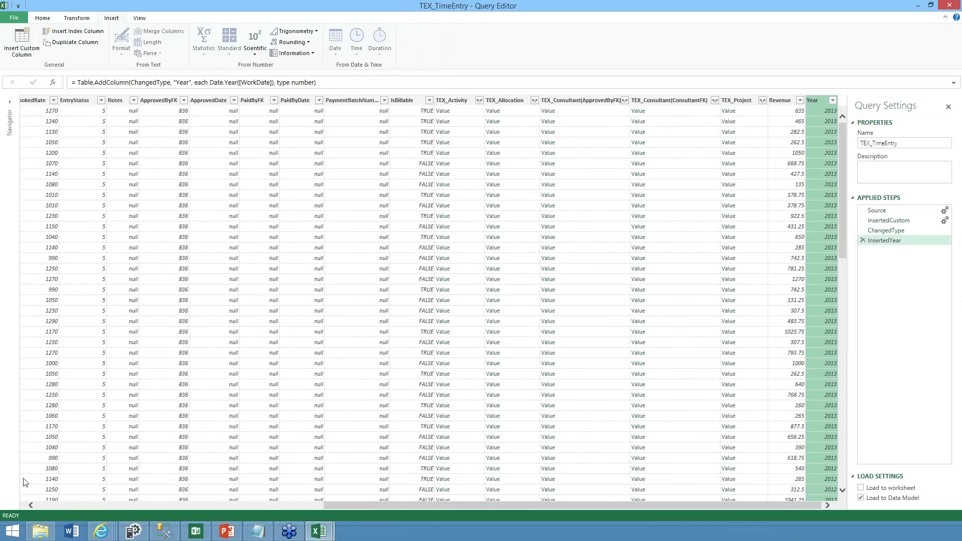
pyautogui.hscroll(-10, 25, 482)
pyautogui.click(305, 100)
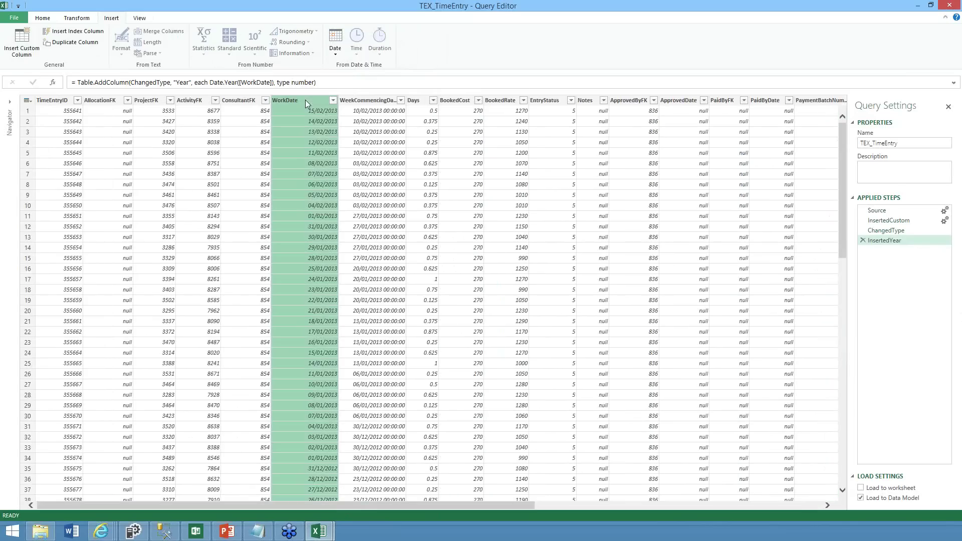
pyautogui.click(335, 50)
pyautogui.moveTo(375, 90)
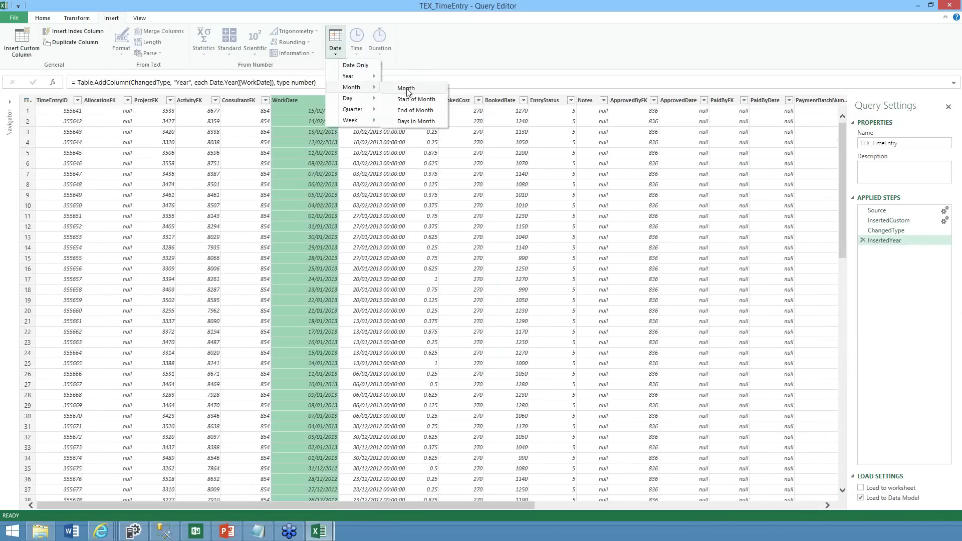
pyautogui.click(406, 89)
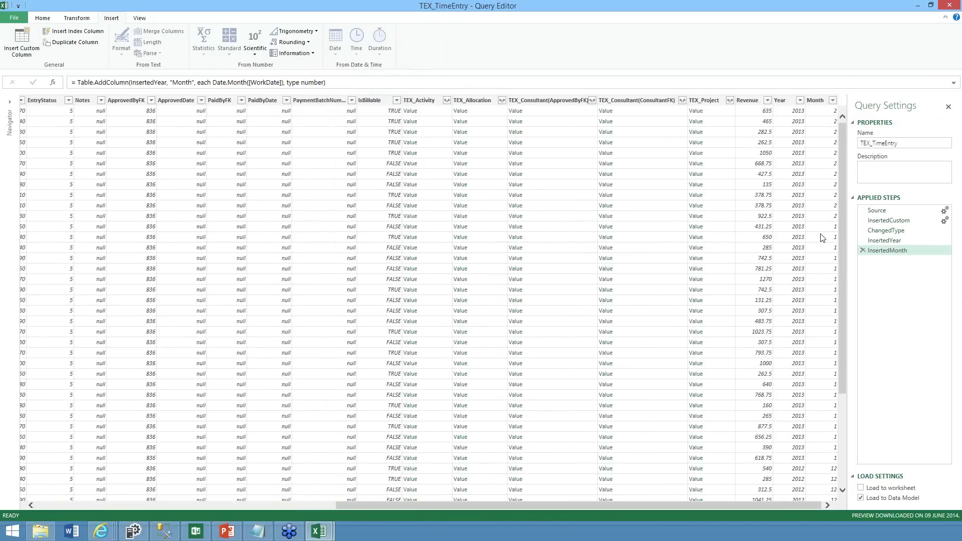
# Delete the InsertedMonth step and open TEX_TimeEntry's M code in the Advanced Editor
pyautogui.click(863, 251)
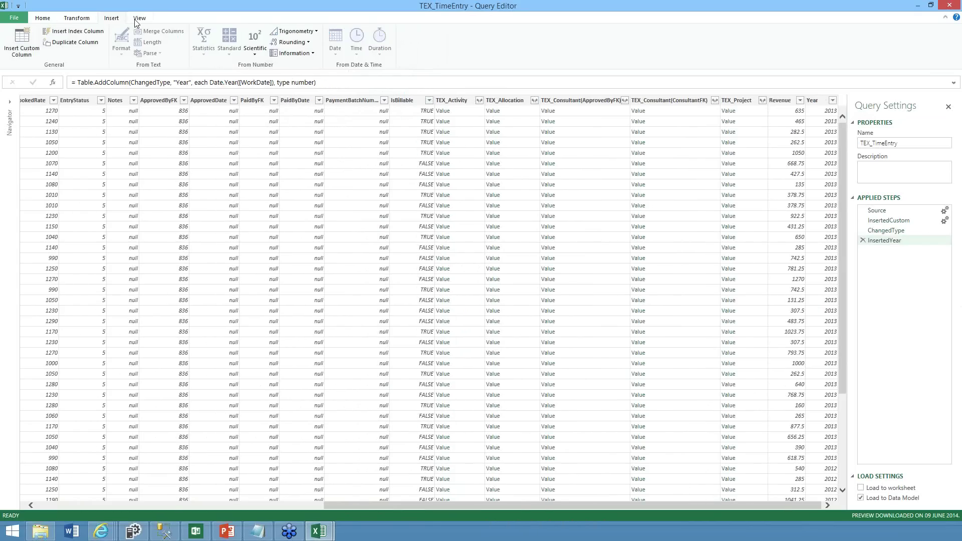
pyautogui.click(134, 19)
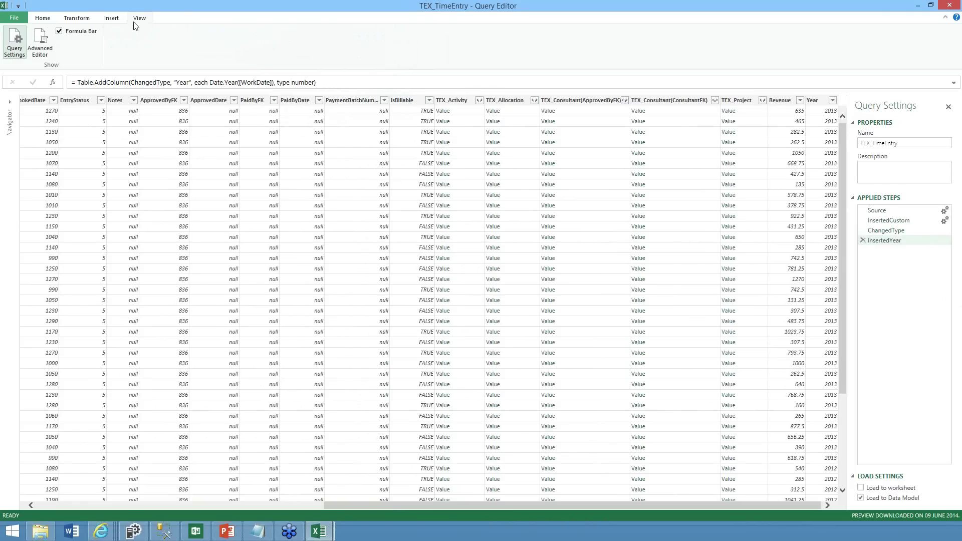
pyautogui.click(42, 43)
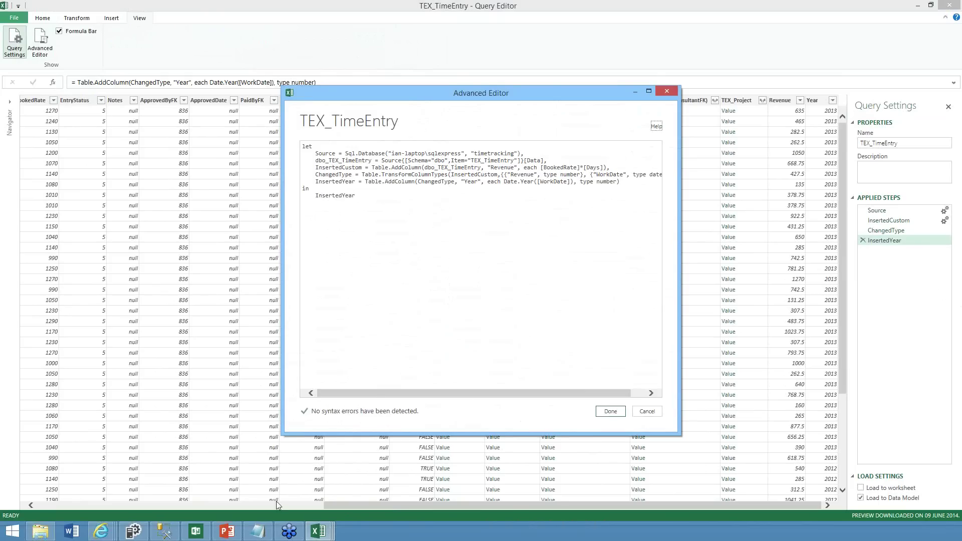
pyautogui.moveTo(266, 532)
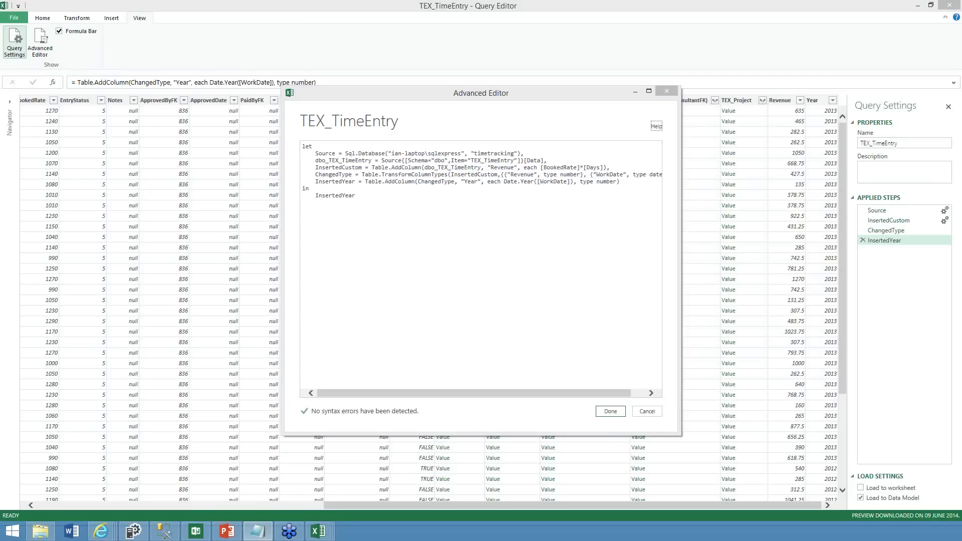
# Replace the Advanced Editor code with the saved M code from Notepad and apply it
pyautogui.hotkey('alt', 'Tab')
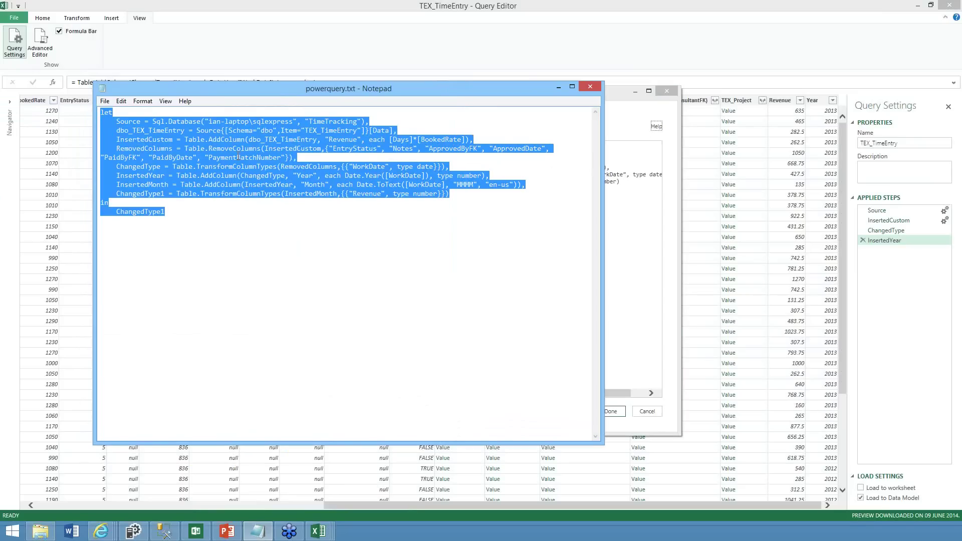
pyautogui.click(557, 88)
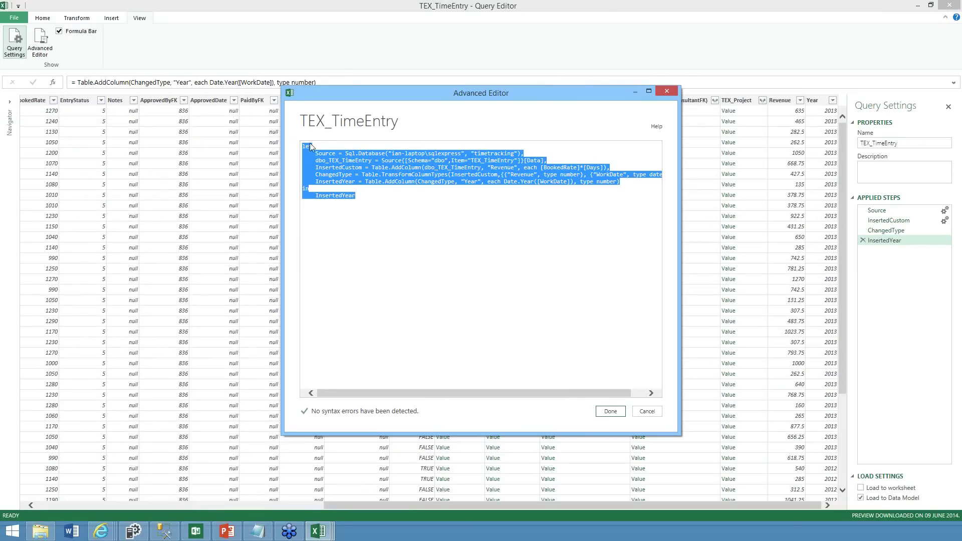
pyautogui.hotkey('ctrl', 'v')
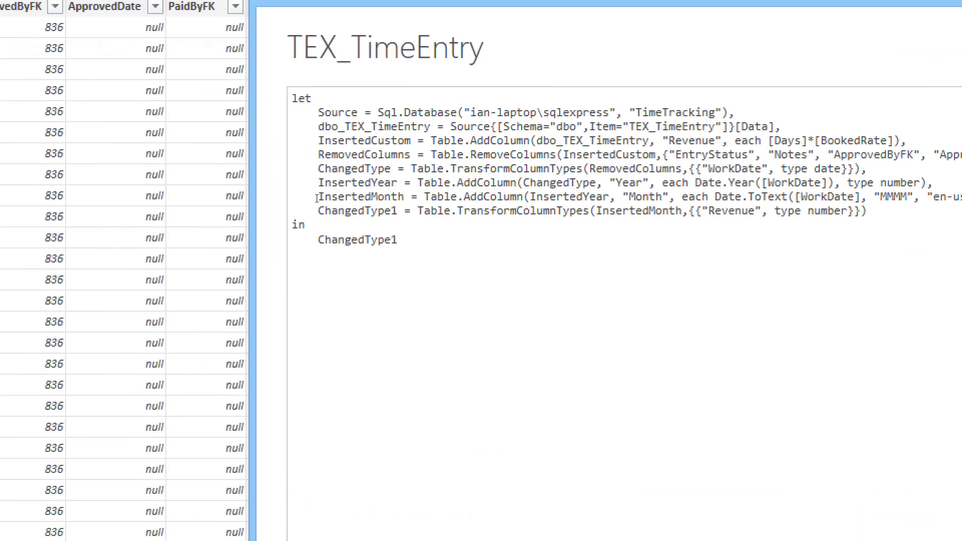
pyautogui.moveTo(315, 195); pyautogui.dragTo(959, 197)
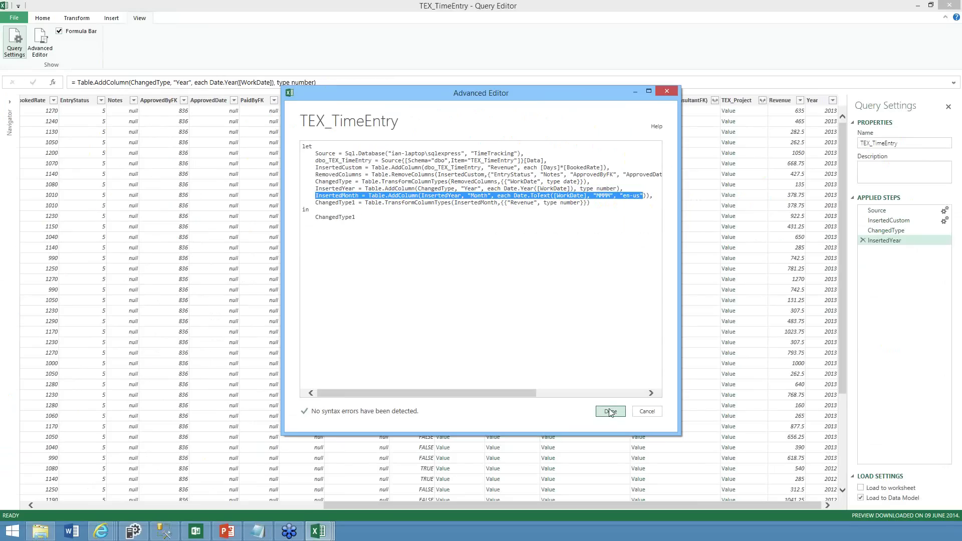
pyautogui.click(610, 412)
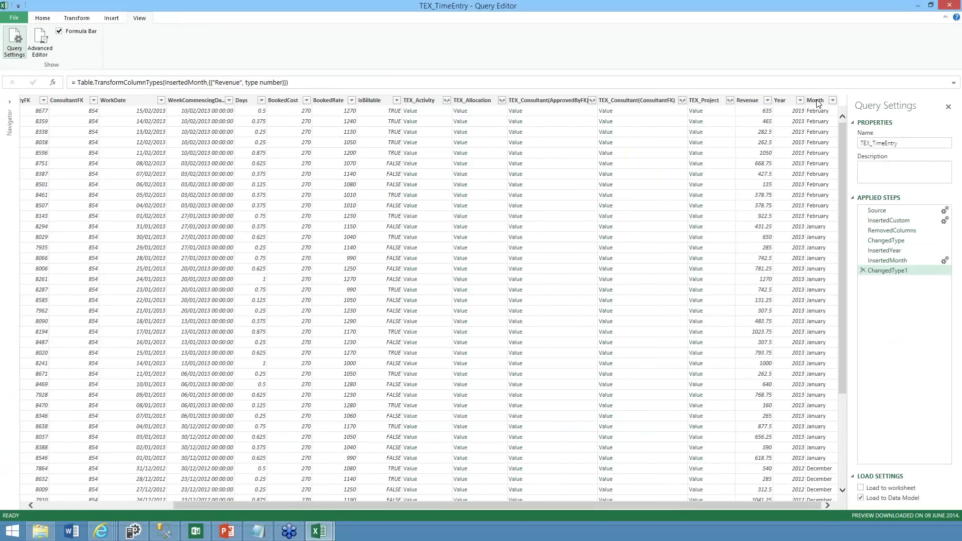
pyautogui.click(816, 103)
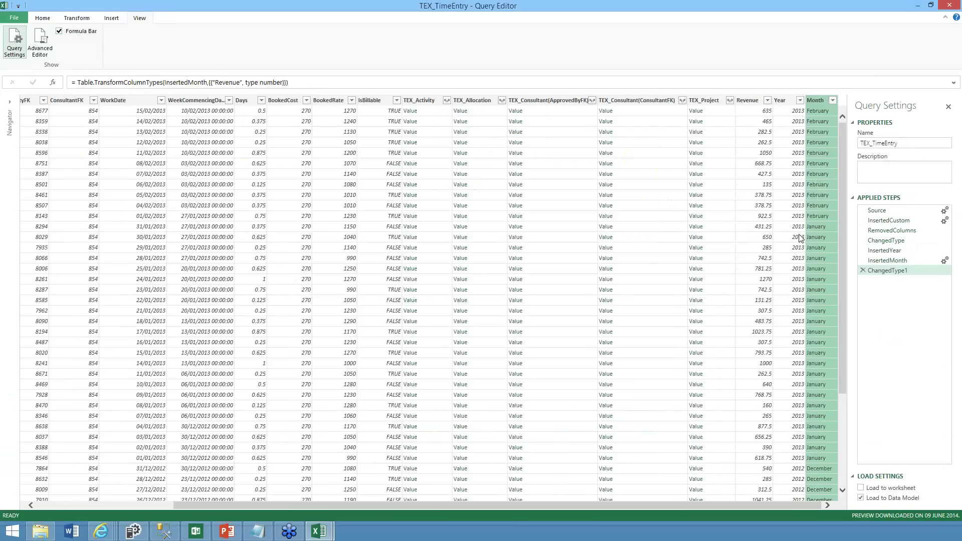
pyautogui.click(887, 261)
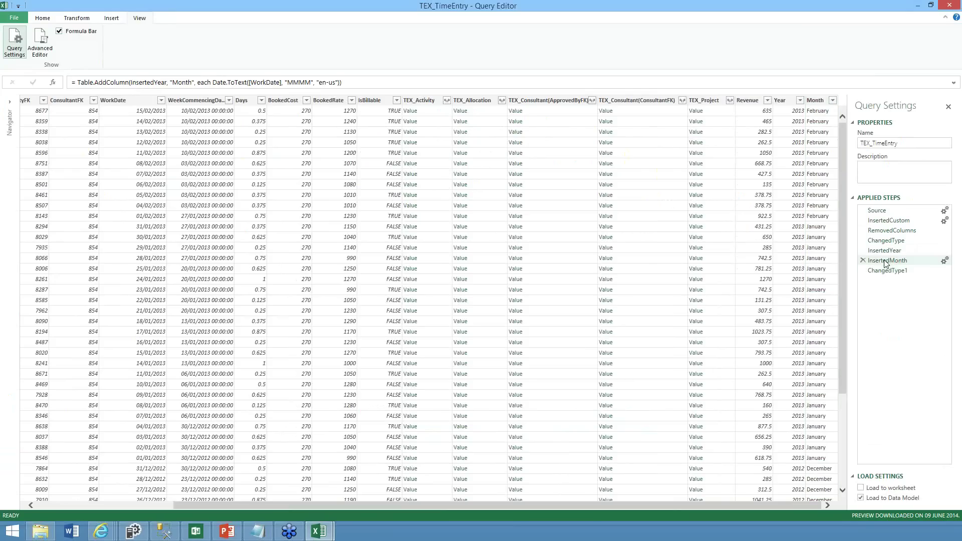
pyautogui.click(345, 82)
pyautogui.press('BackSpace')
pyautogui.press('BackSpace')
pyautogui.press('BackSpace')
pyautogui.press('BackSpace')
pyautogui.press('BackSpace')
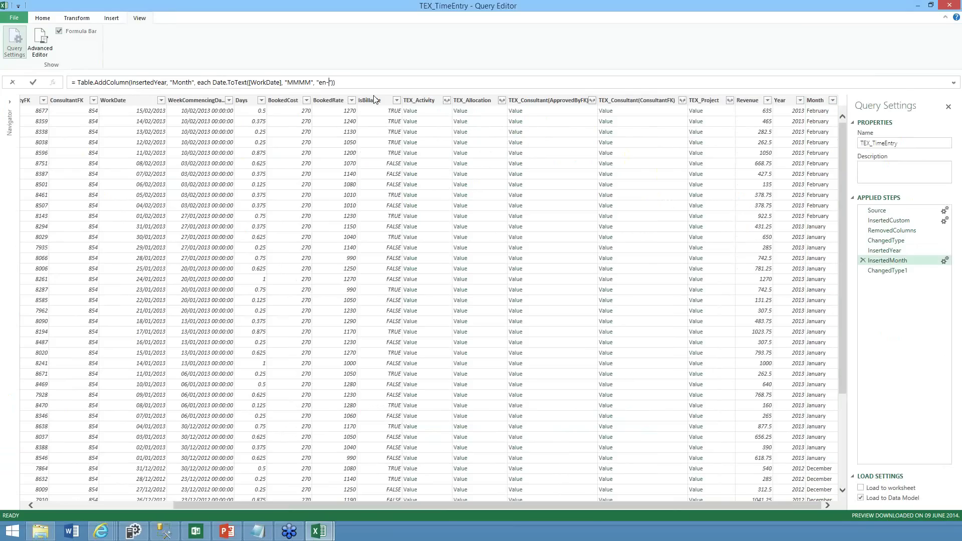
pyautogui.write('fr-fr')
pyautogui.press('Return')
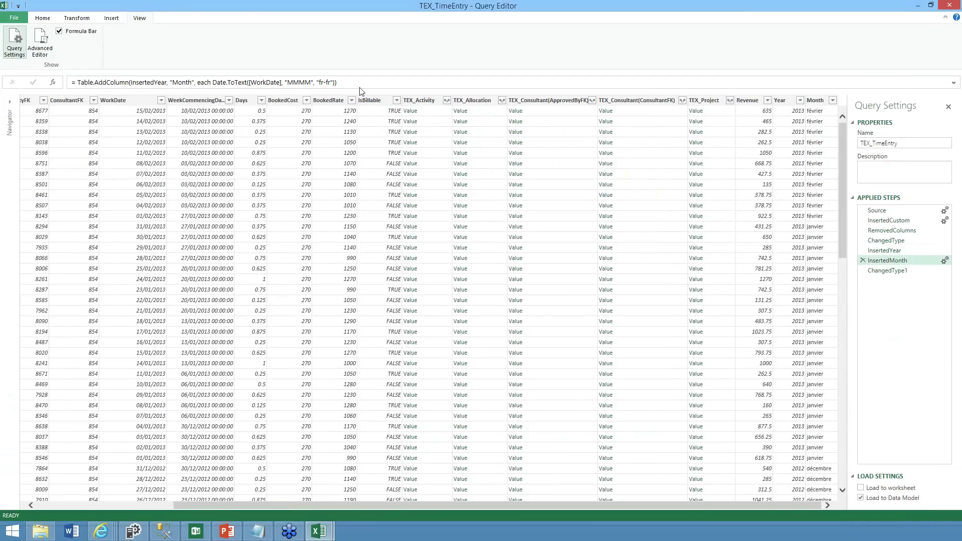
pyautogui.click(336, 83)
pyautogui.press('BackSpace')
pyautogui.press('BackSpace')
pyautogui.write('en')
pyautogui.hotkey('shift', 'Right')
pyautogui.hotkey('shift', 'Right')
pyautogui.write('us')
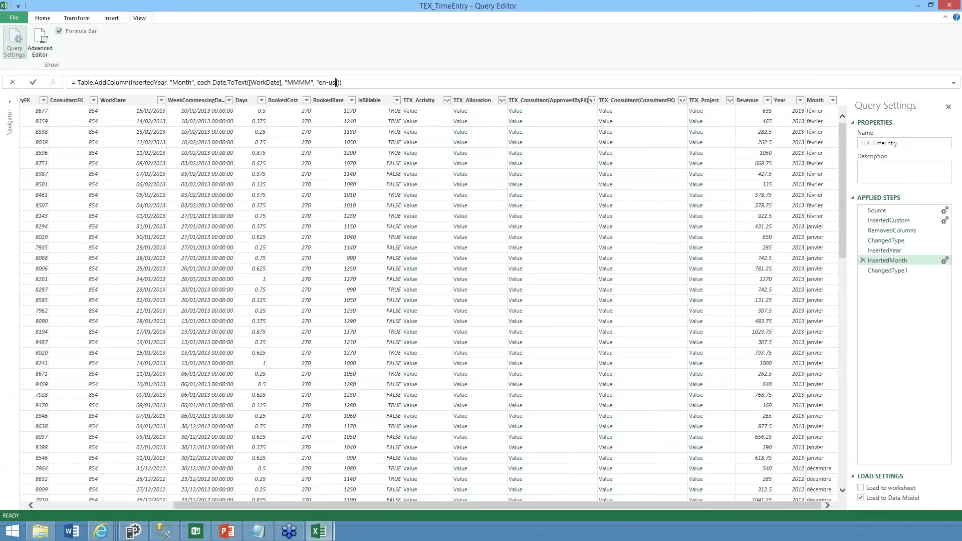
pyautogui.click(335, 82)
pyautogui.press('Return')
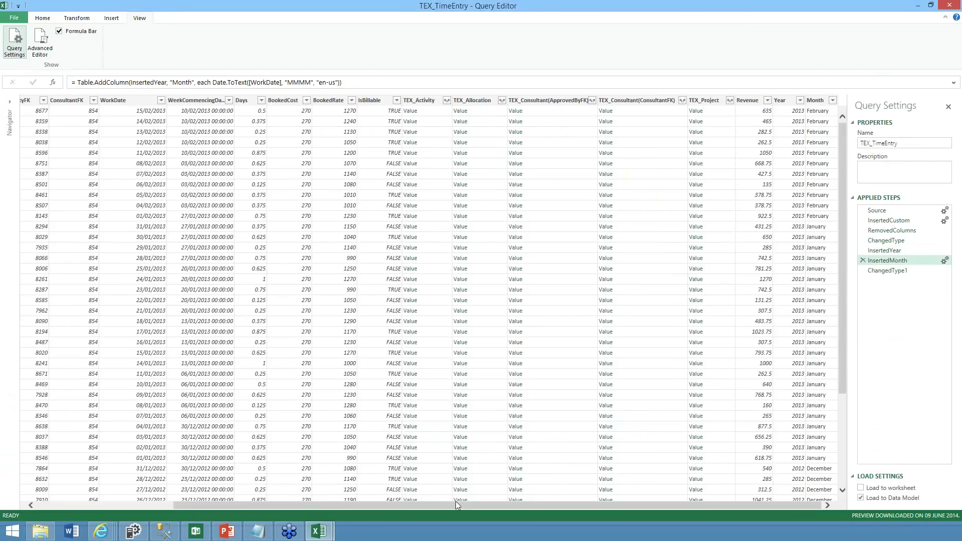
pyautogui.moveTo(300, 503); pyautogui.dragTo(164, 503)
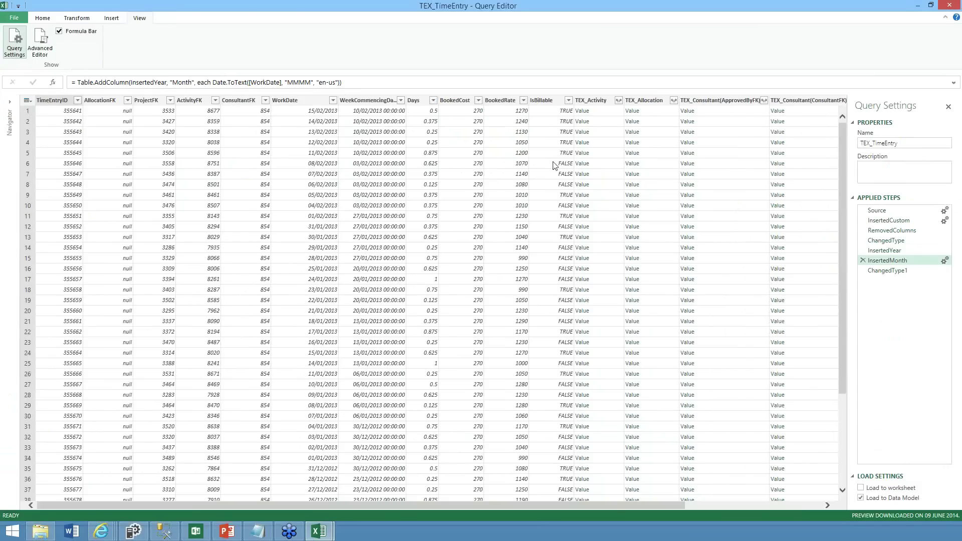
# Remove the IsBillable column, inserting a new removal step
pyautogui.click(544, 102)
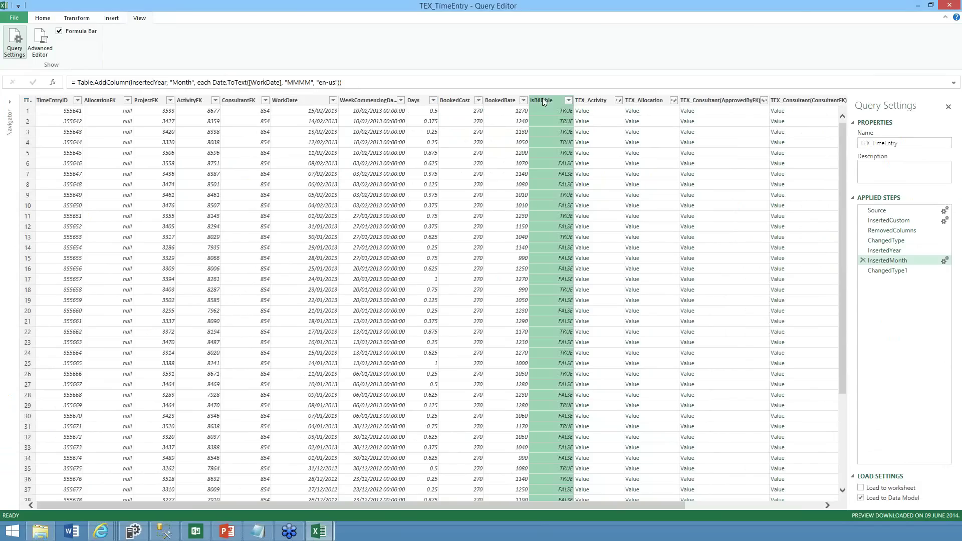
pyautogui.rightClick(544, 101)
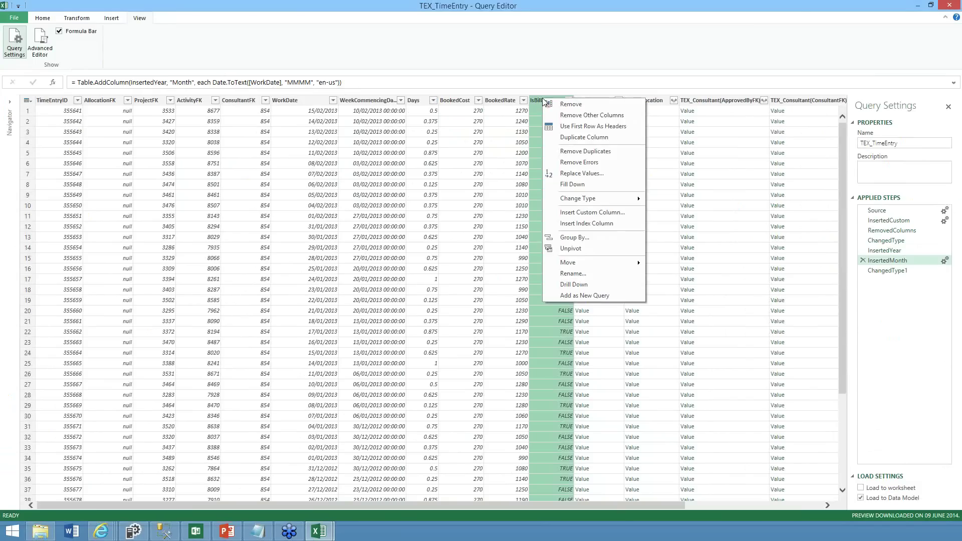
pyautogui.click(572, 104)
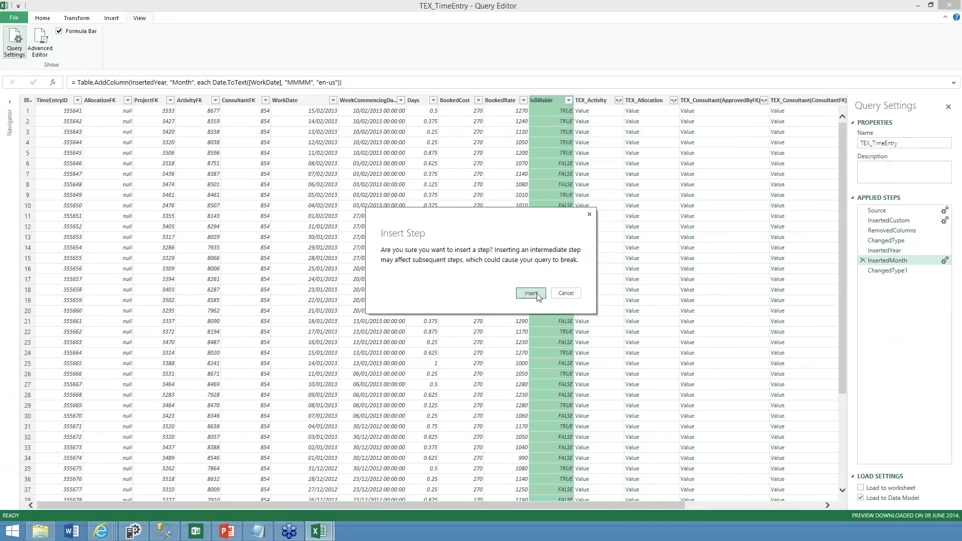
pyautogui.click(531, 293)
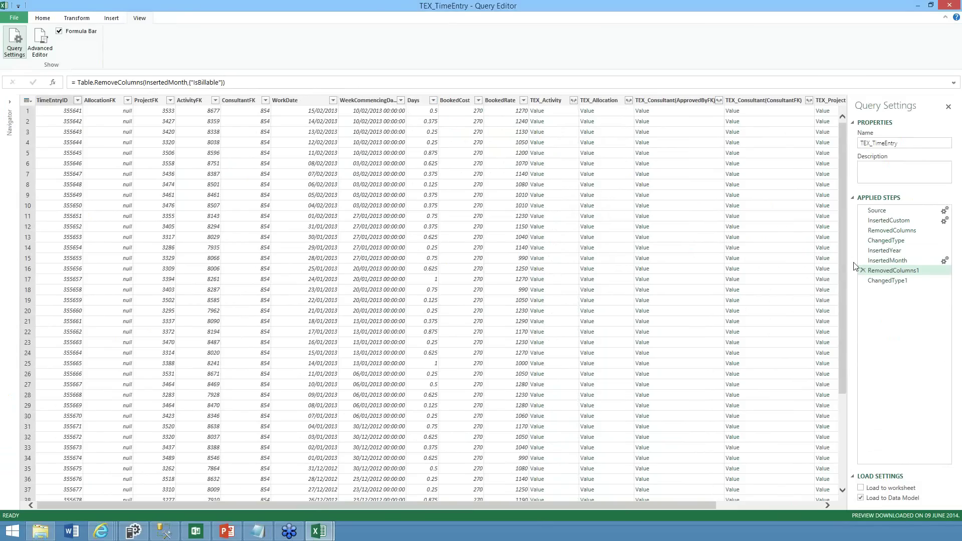
# Delete the RemovedColumns1 step to restore IsBillable, then close the query editor
pyautogui.click(863, 271)
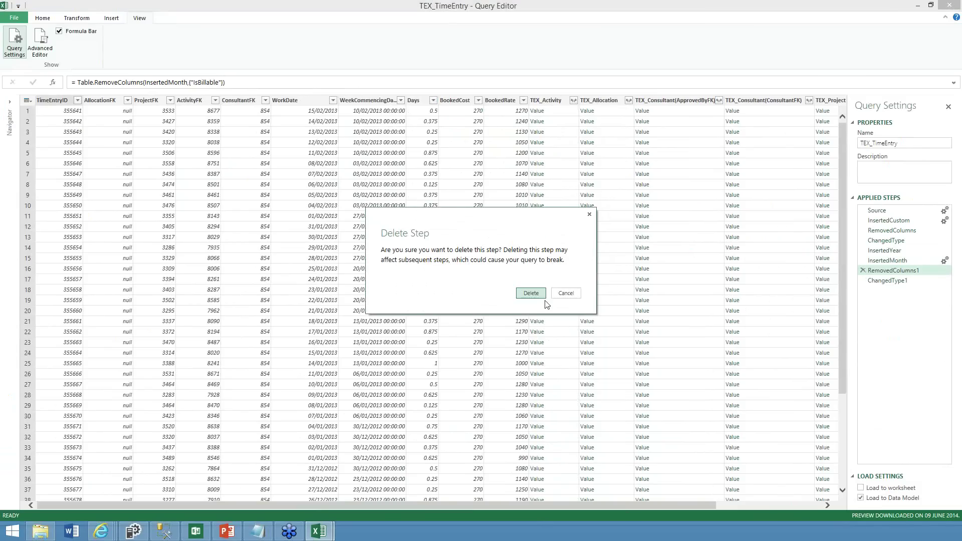
pyautogui.click(534, 293)
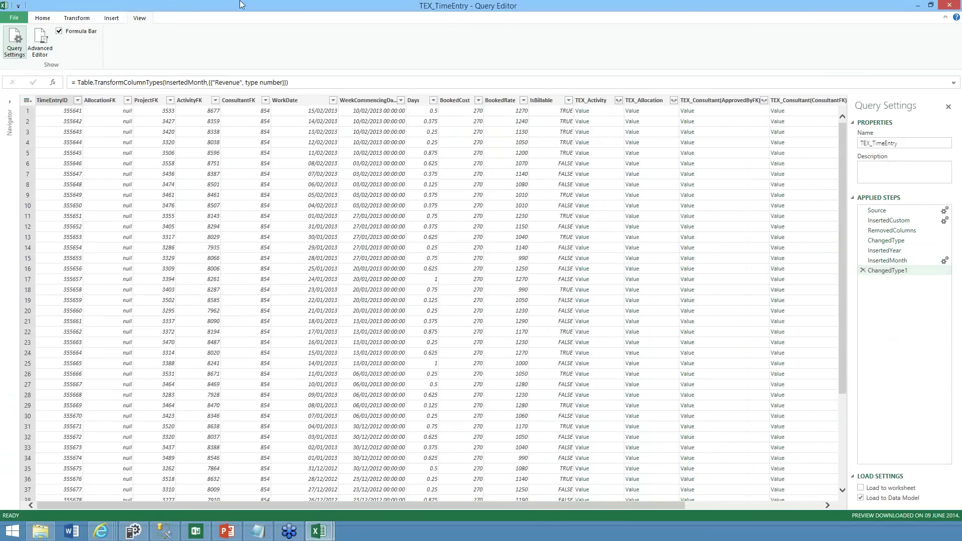
pyautogui.click(950, 6)
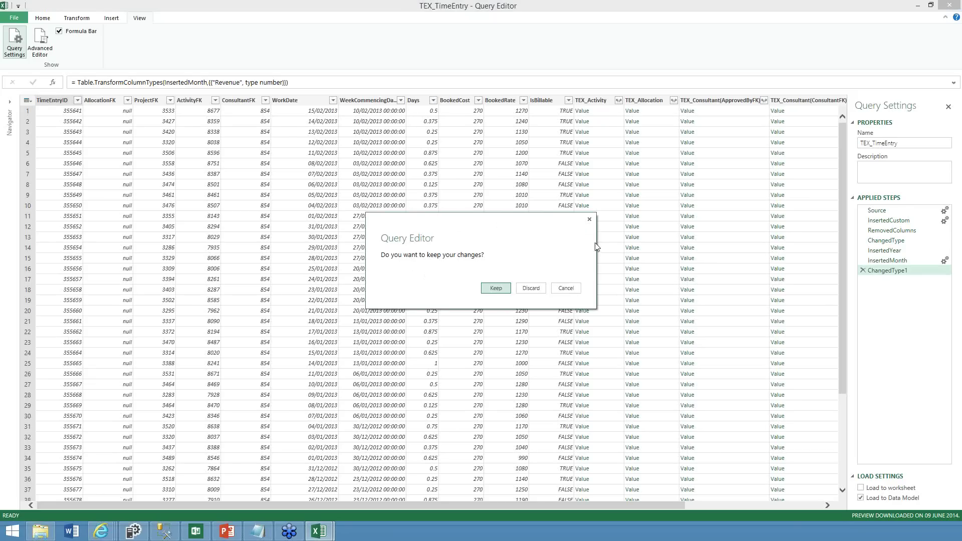
# Keep the query changes and open the PowerPivot Manage window on its Home tab
pyautogui.click(496, 287)
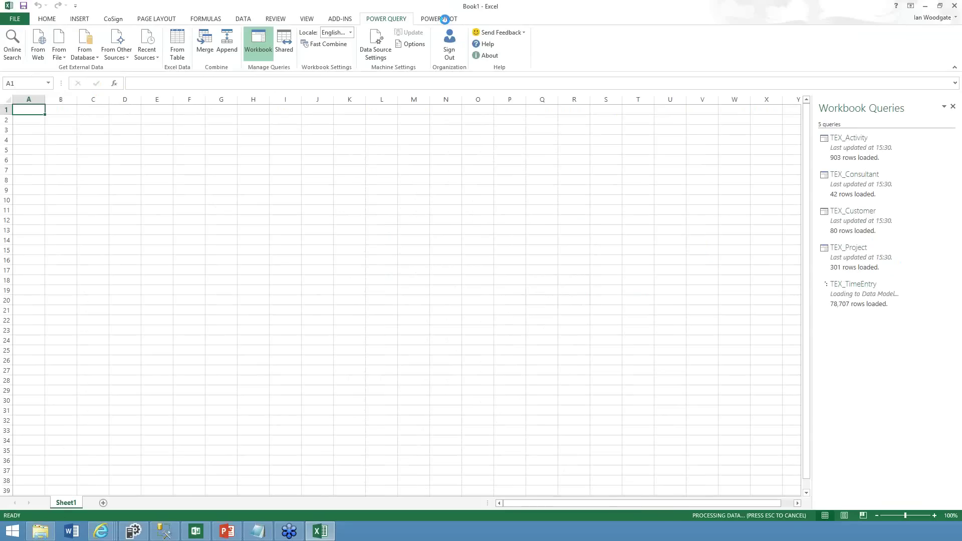
pyautogui.click(439, 20)
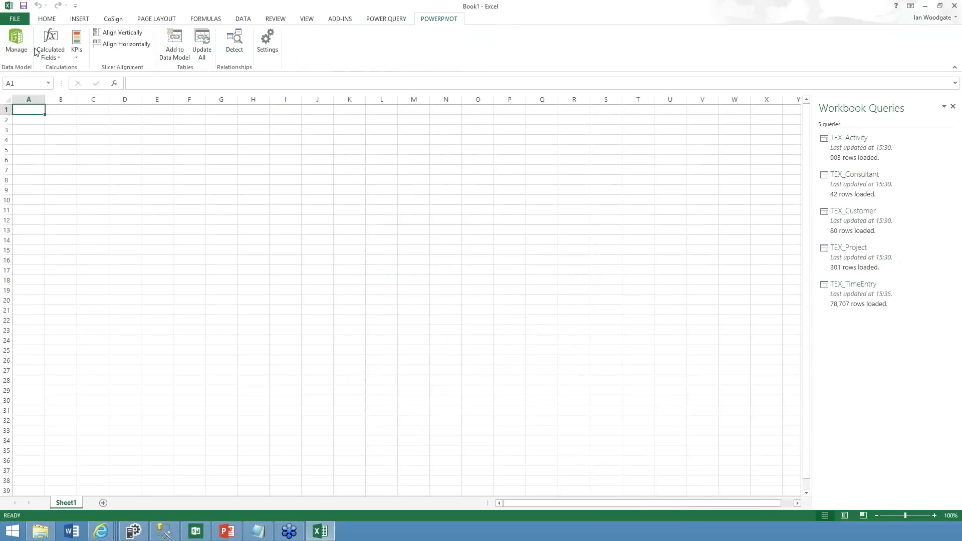
pyautogui.click(16, 41)
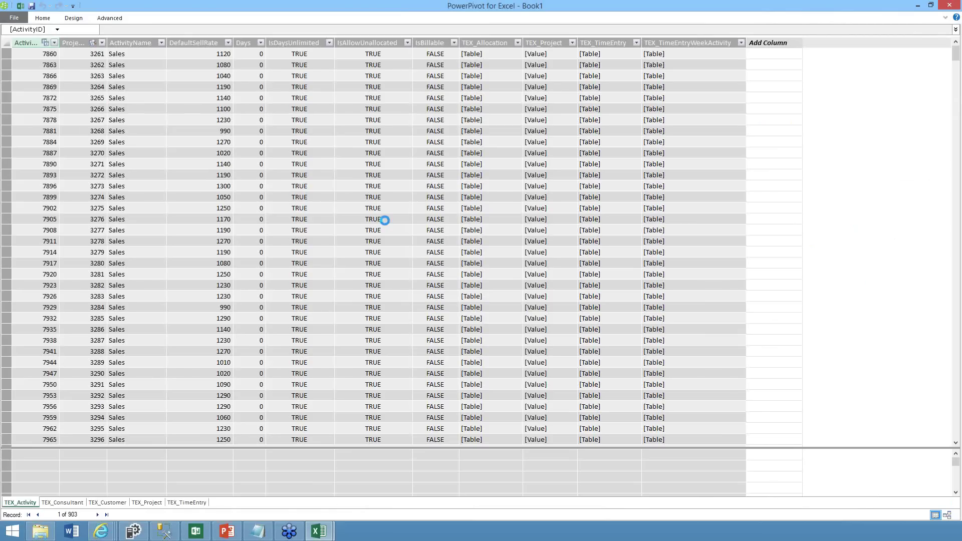
pyautogui.click(50, 16)
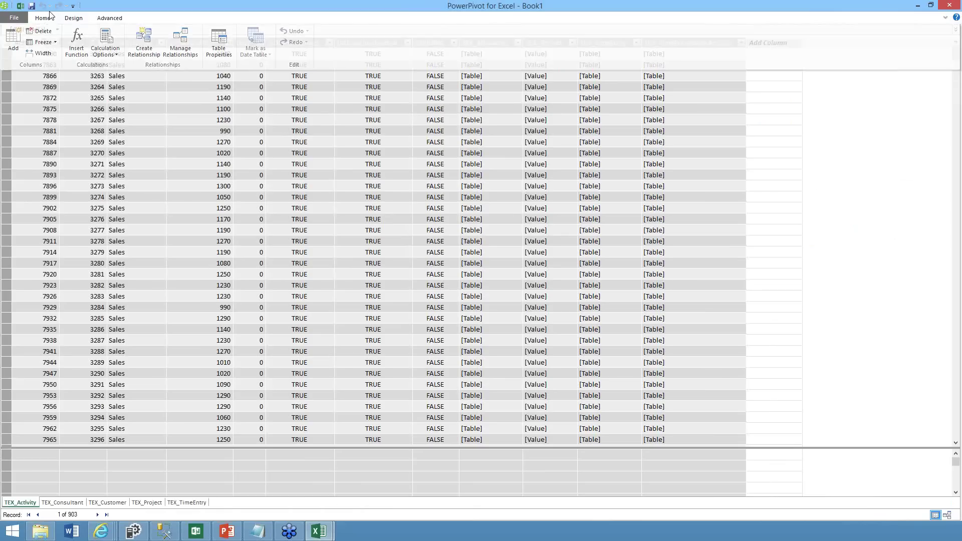
pyautogui.click(50, 16)
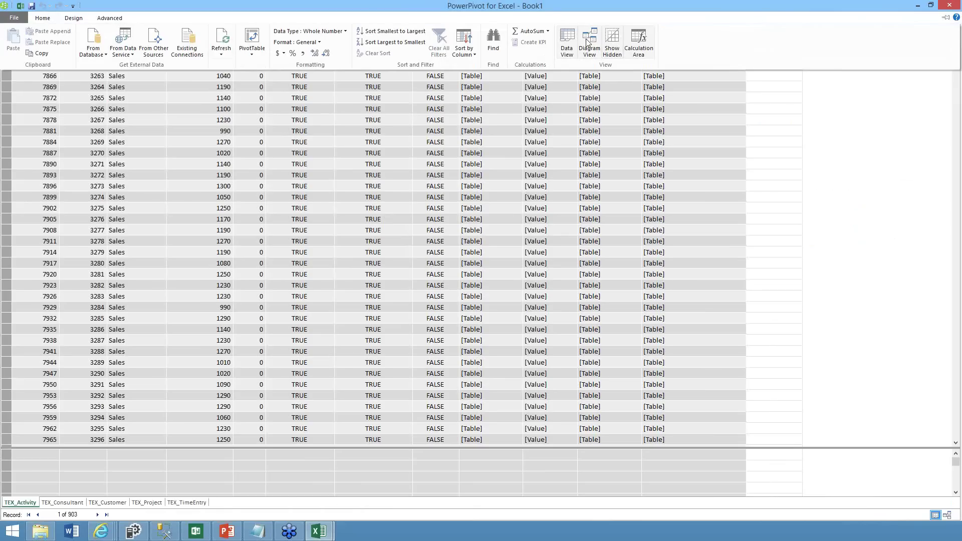
# Switch to Diagram View and reposition TEX_Customer, TEX_Project and TEX_Consultant
pyautogui.click(587, 43)
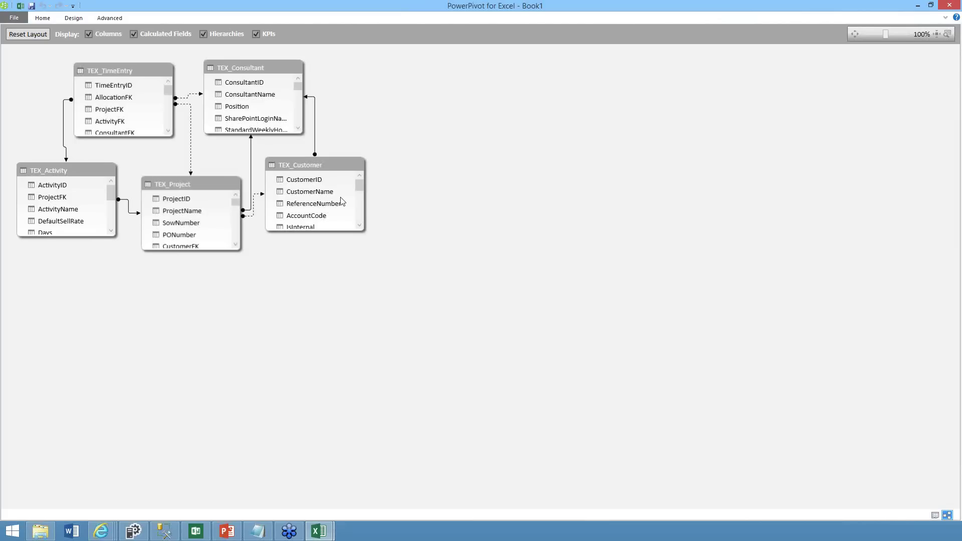
pyautogui.moveTo(660, 326); pyautogui.dragTo(657, 324)
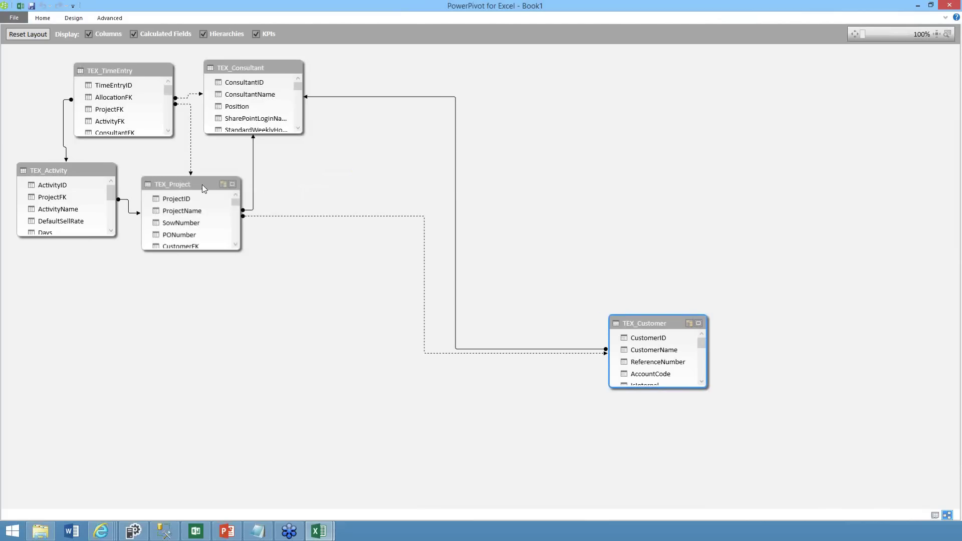
pyautogui.moveTo(287, 332); pyautogui.dragTo(287, 349)
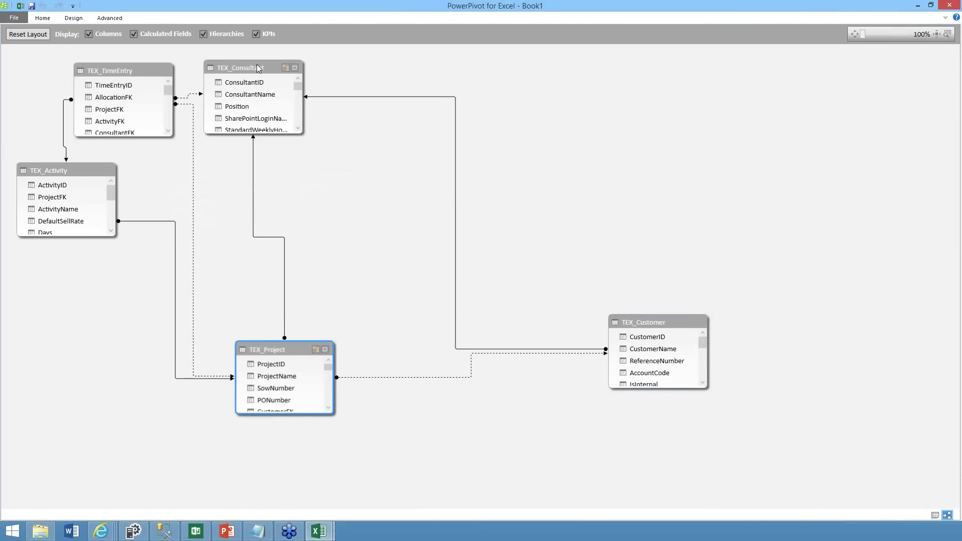
pyautogui.moveTo(241, 68); pyautogui.dragTo(367, 72)
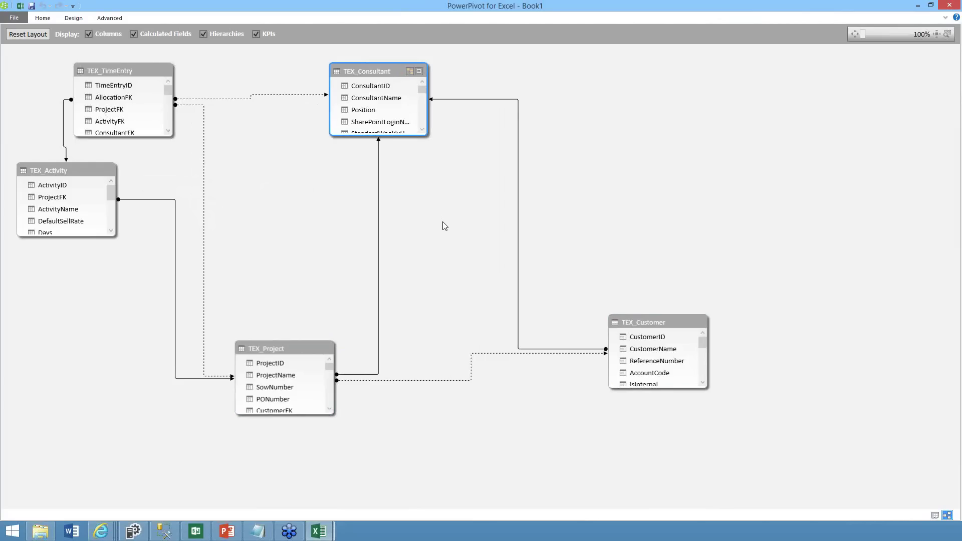
# Delete the Consultant–Customer and Project–Consultant relationships and make Project–Customer active
pyautogui.click(518, 199)
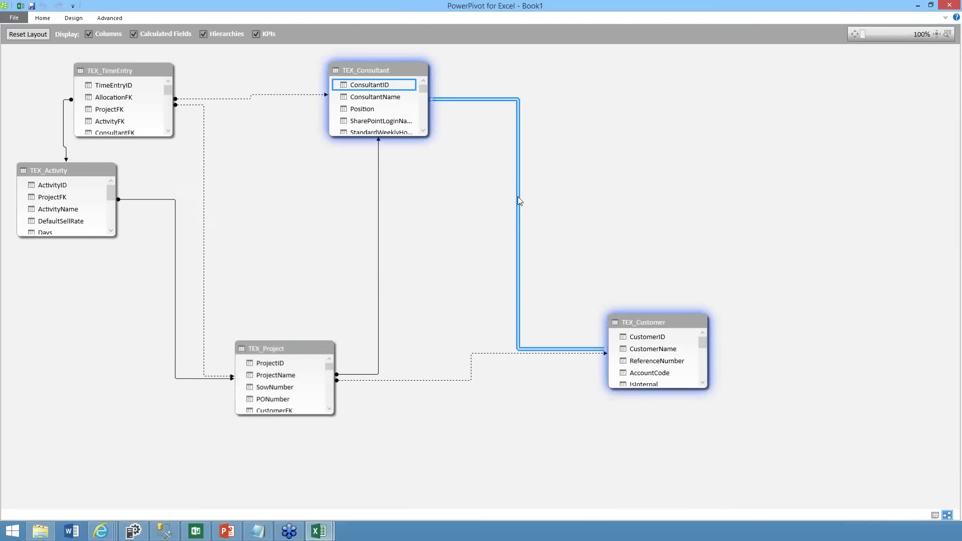
pyautogui.press('Delete')
pyautogui.click(461, 278)
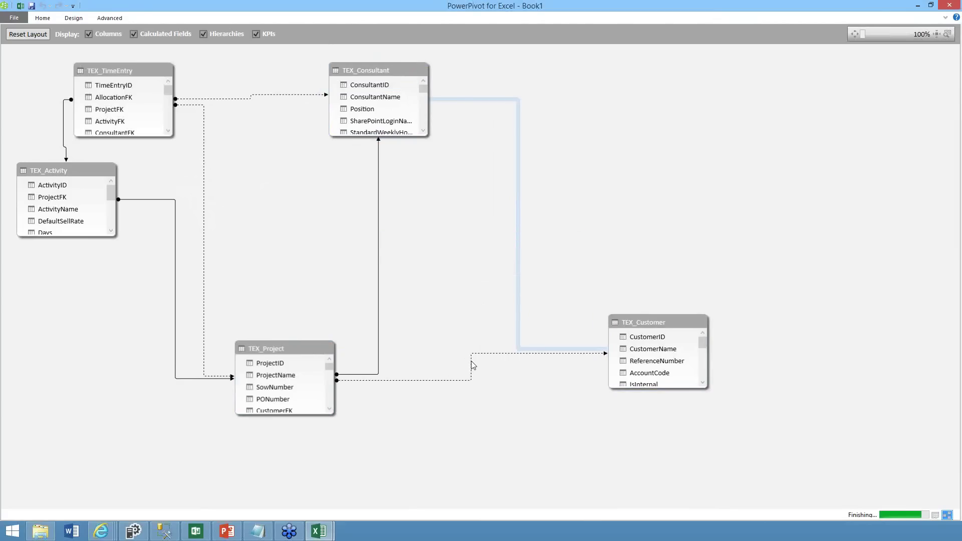
pyautogui.rightClick(471, 360)
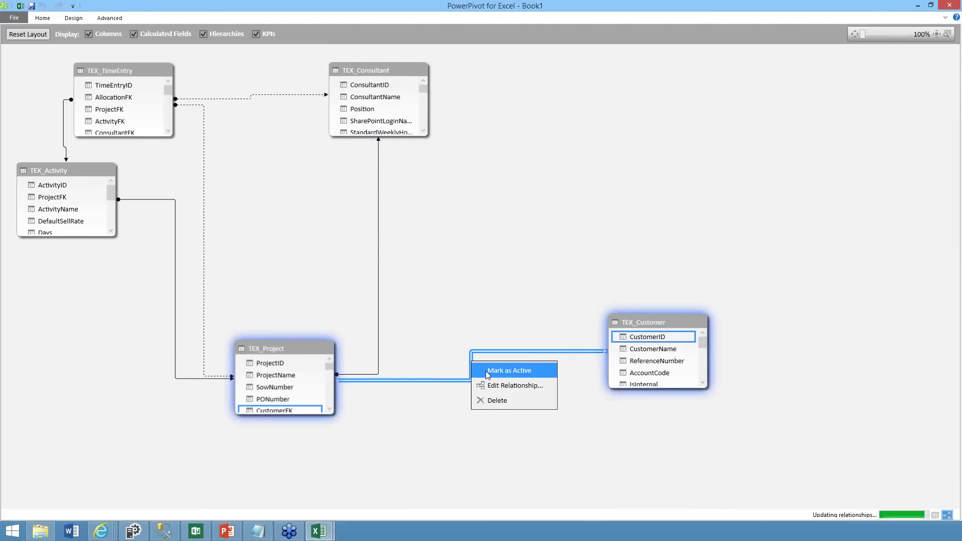
pyautogui.click(506, 370)
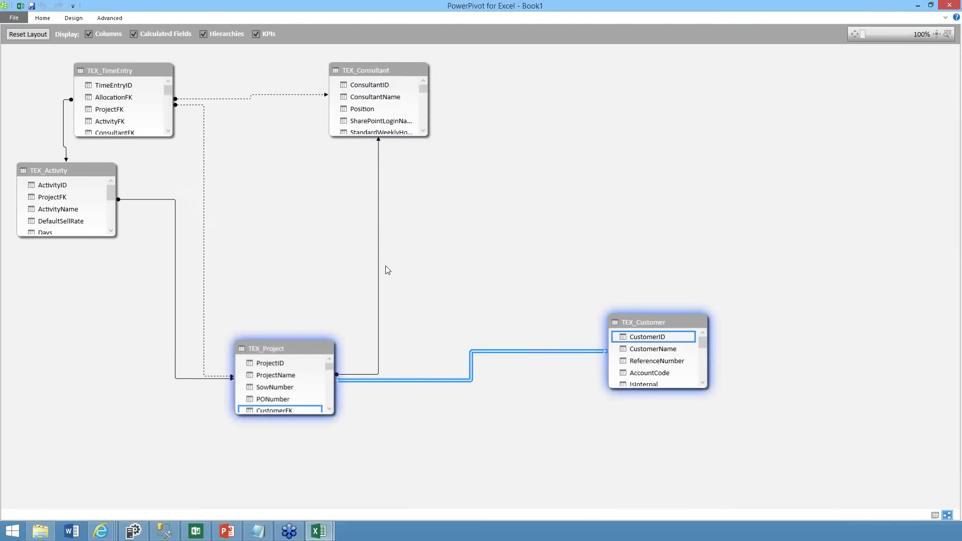
pyautogui.click(378, 266)
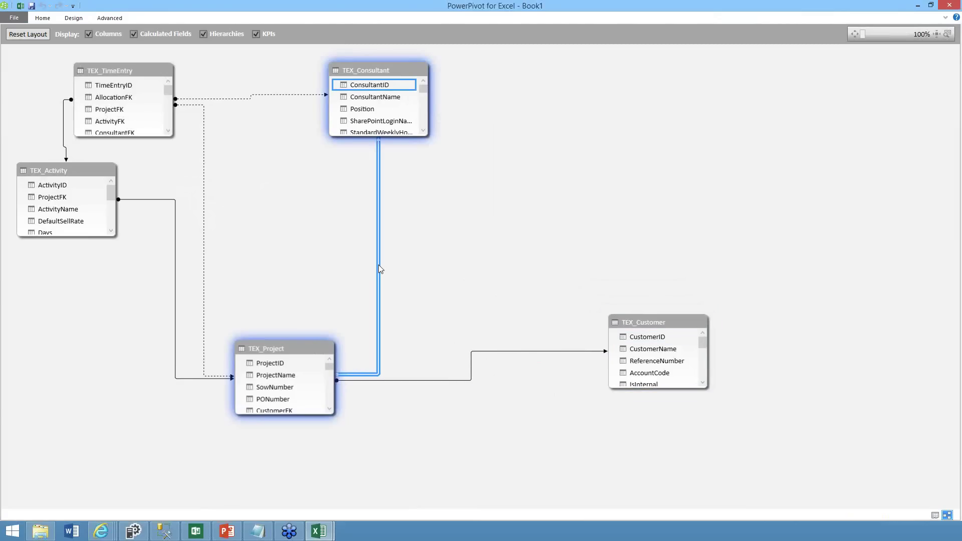
pyautogui.press('Delete')
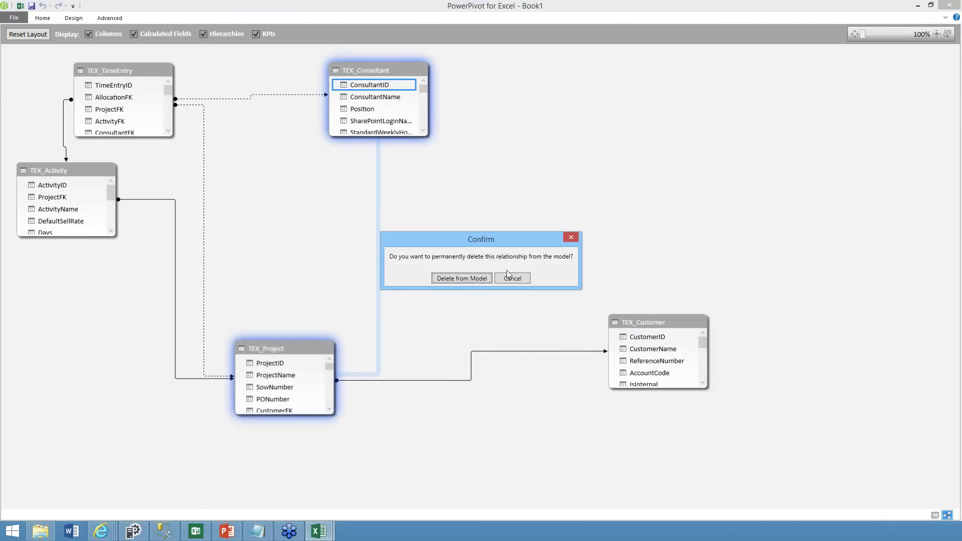
pyautogui.click(479, 281)
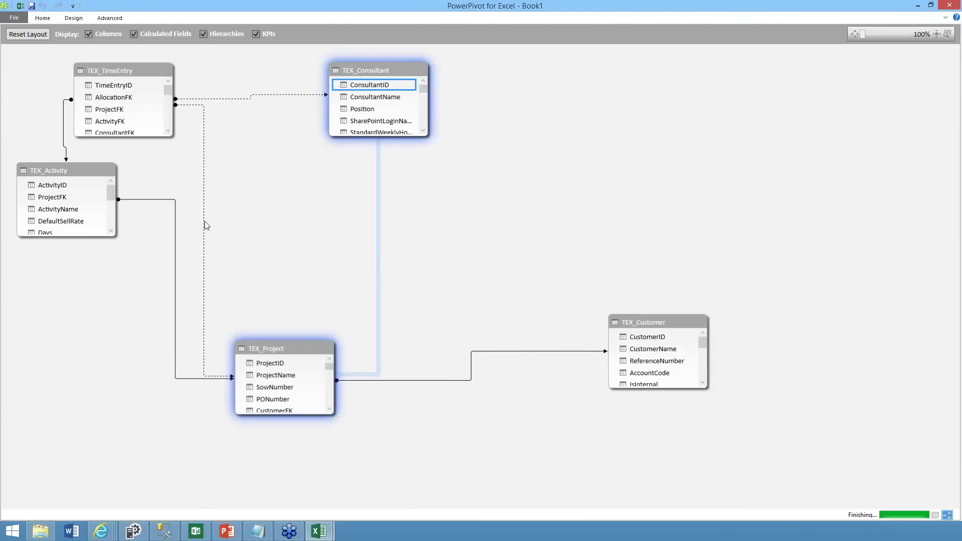
# Delete the TimeEntry–Project relationship and mark TimeEntry–Consultant as active
pyautogui.click(204, 224)
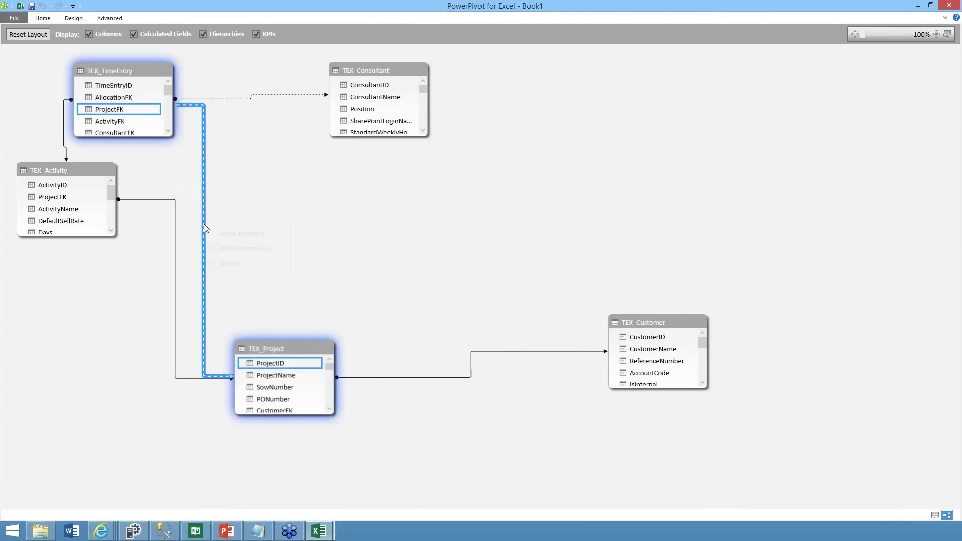
pyautogui.rightClick(204, 225)
pyautogui.click(227, 261)
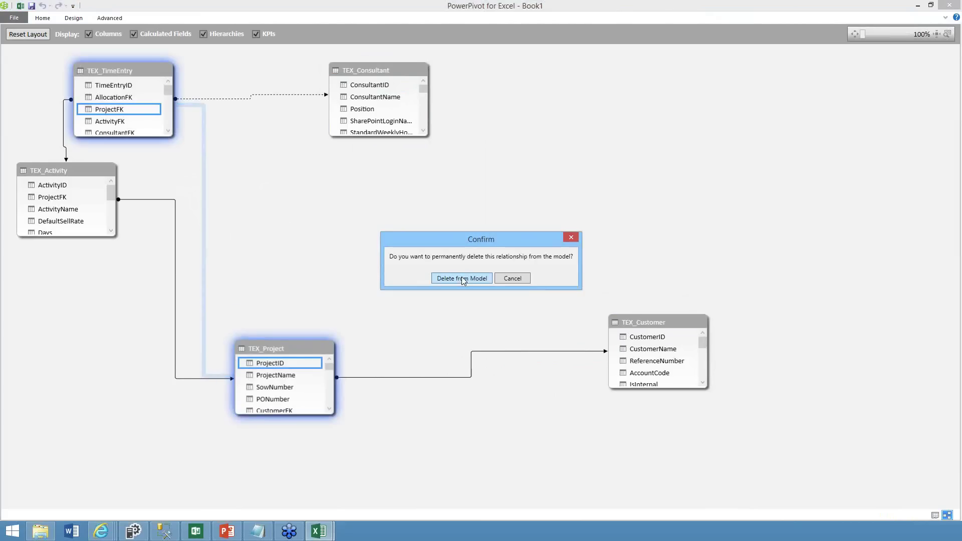
pyautogui.click(461, 277)
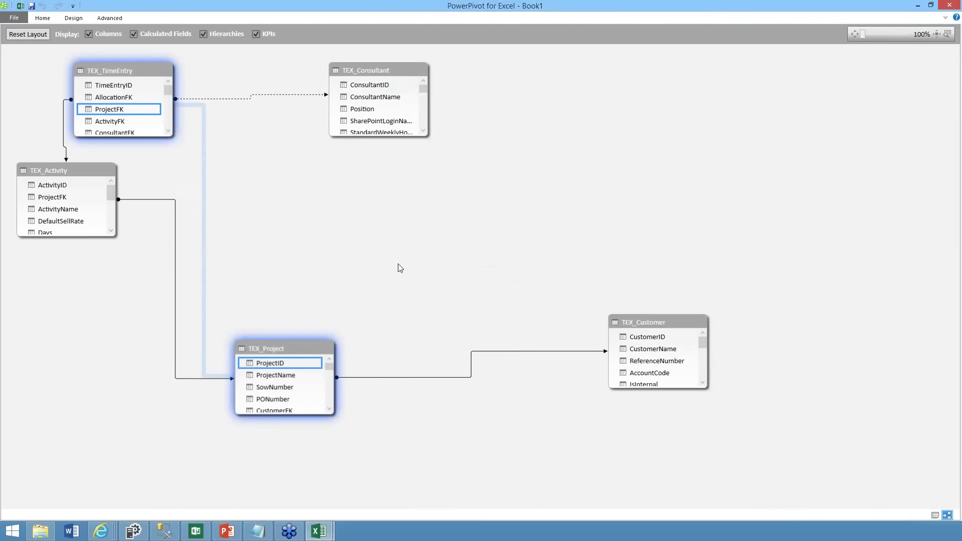
pyautogui.click(255, 102)
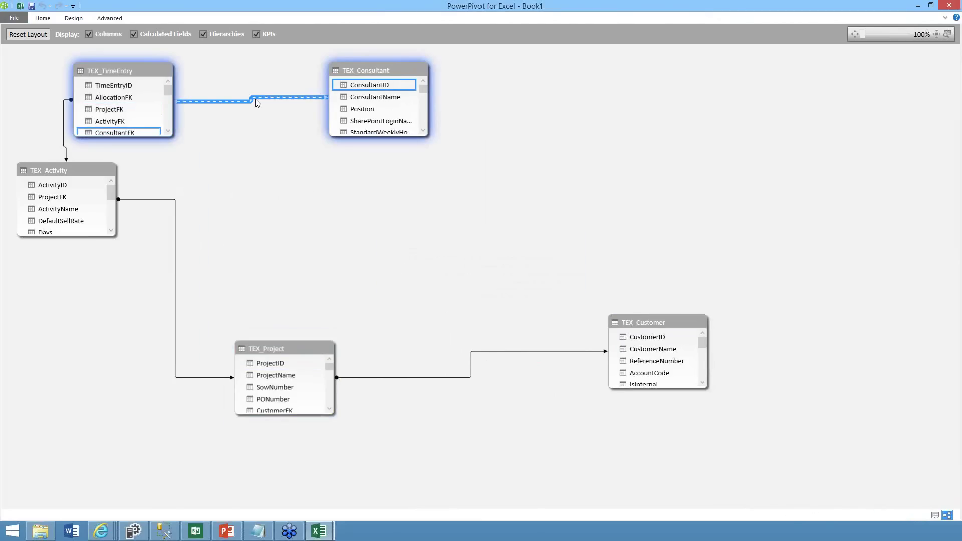
pyautogui.rightClick(255, 102)
# Enlarge TEX_Consultant and hide its ConsultantID column from client tools
pyautogui.moveTo(404, 202); pyautogui.dragTo(404, 202)
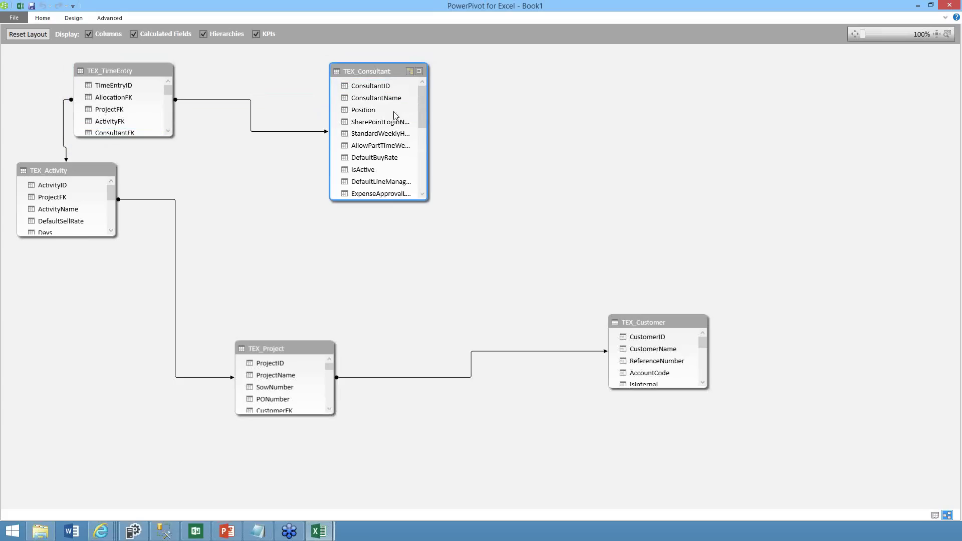
pyautogui.rightClick(373, 89)
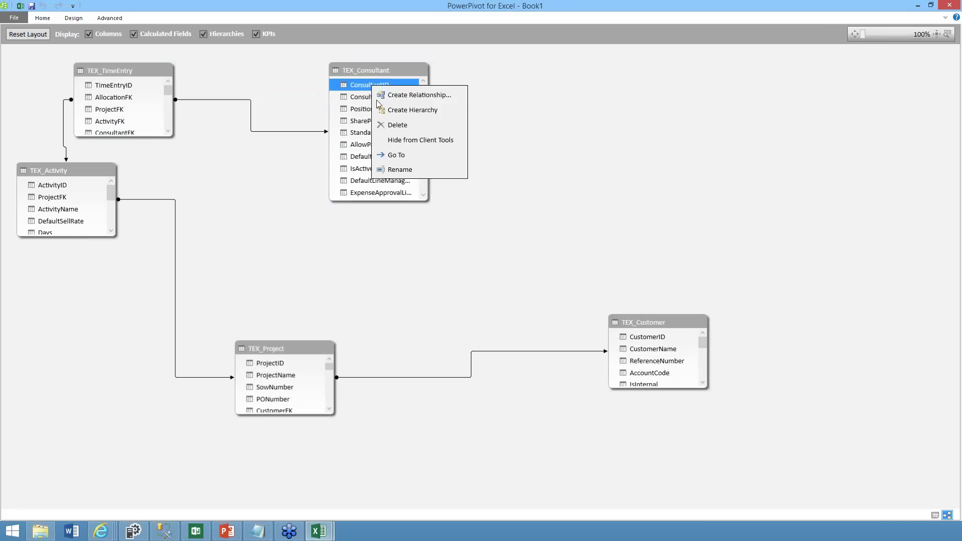
pyautogui.click(396, 141)
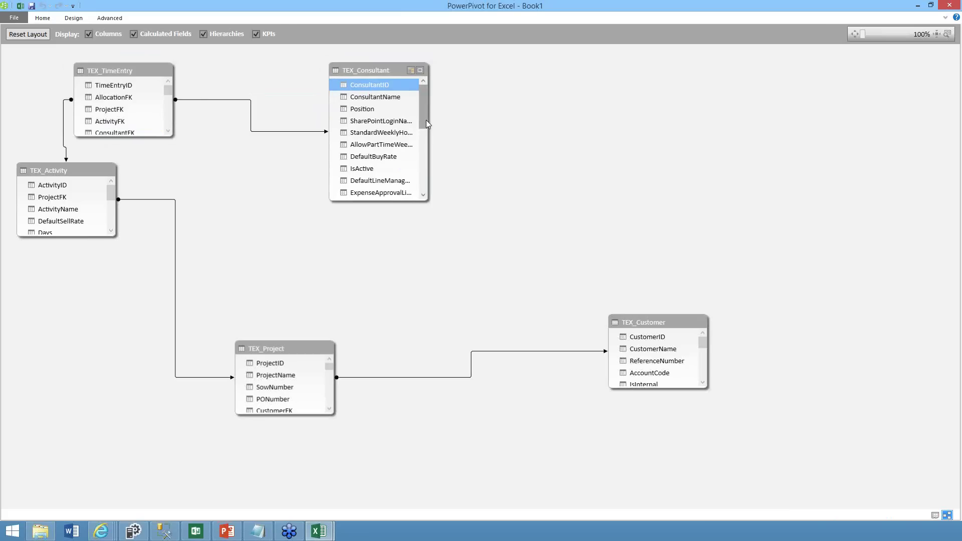
pyautogui.moveTo(425, 125); pyautogui.dragTo(426, 131)
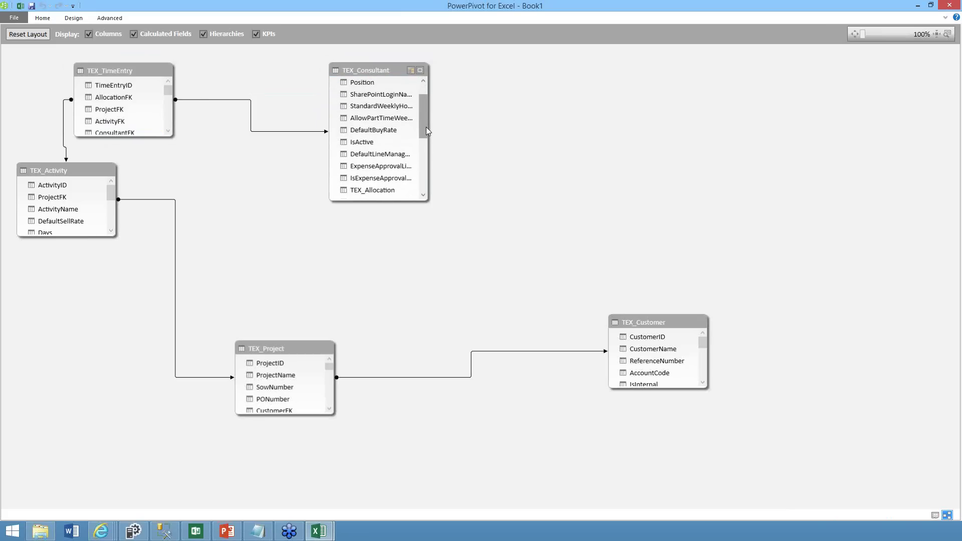
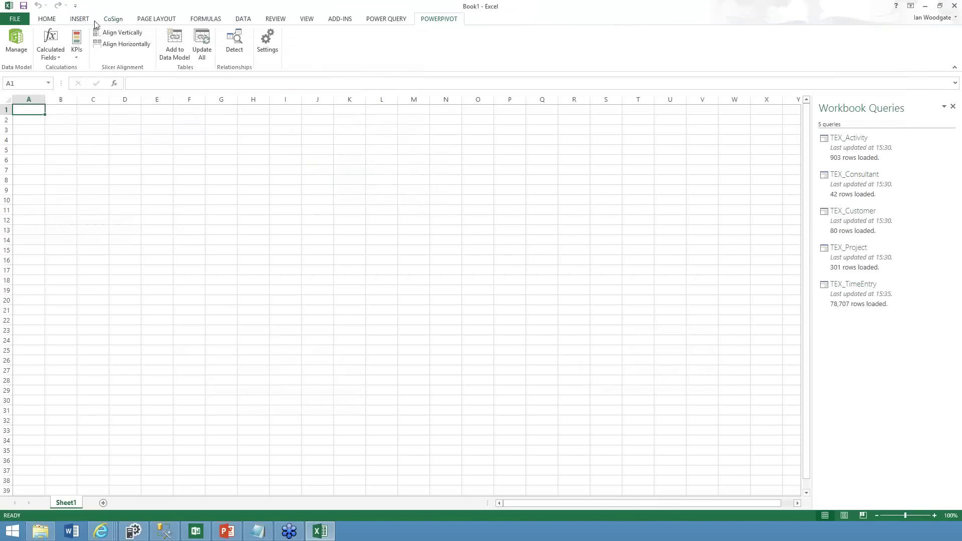
# Insert a blank Power View1 report sheet from the Insert tab's Reports group
pyautogui.click(81, 20)
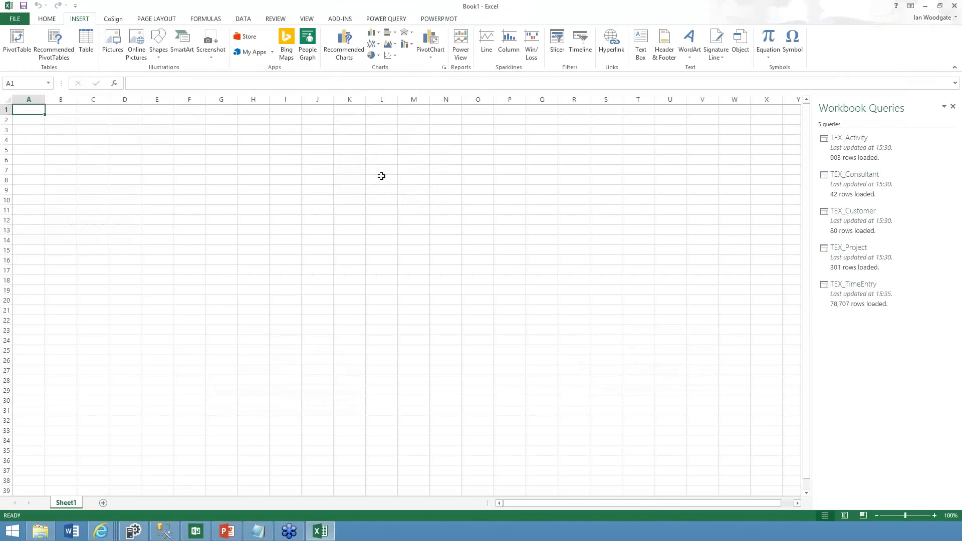
pyautogui.click(461, 44)
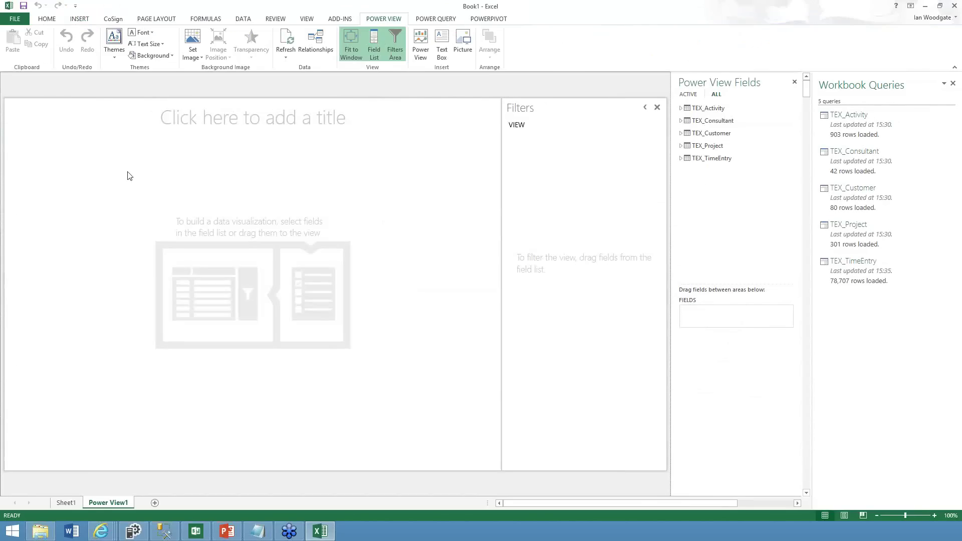
# Start a Power View table with CustomerName from TEX_Customer and ProjectName from TEX_Project
pyautogui.click(680, 133)
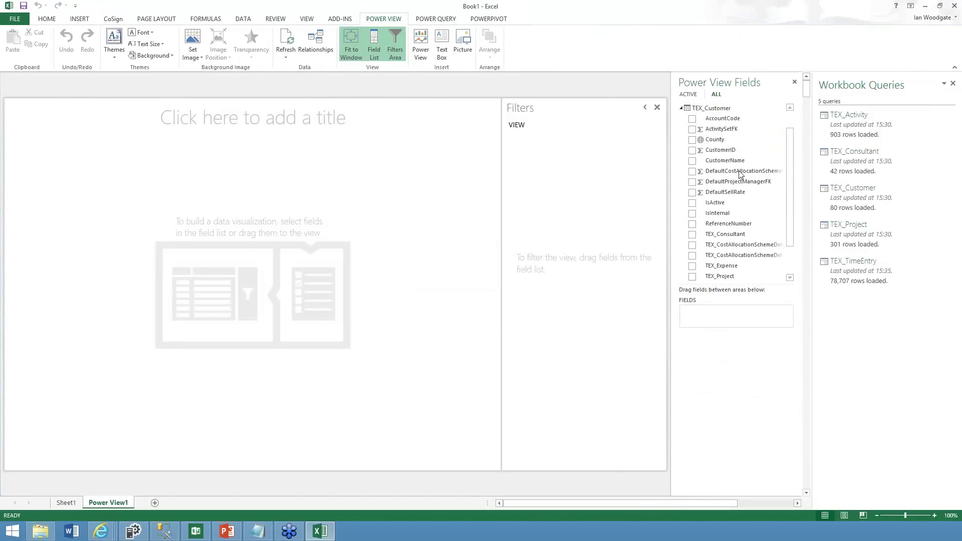
pyautogui.click(692, 161)
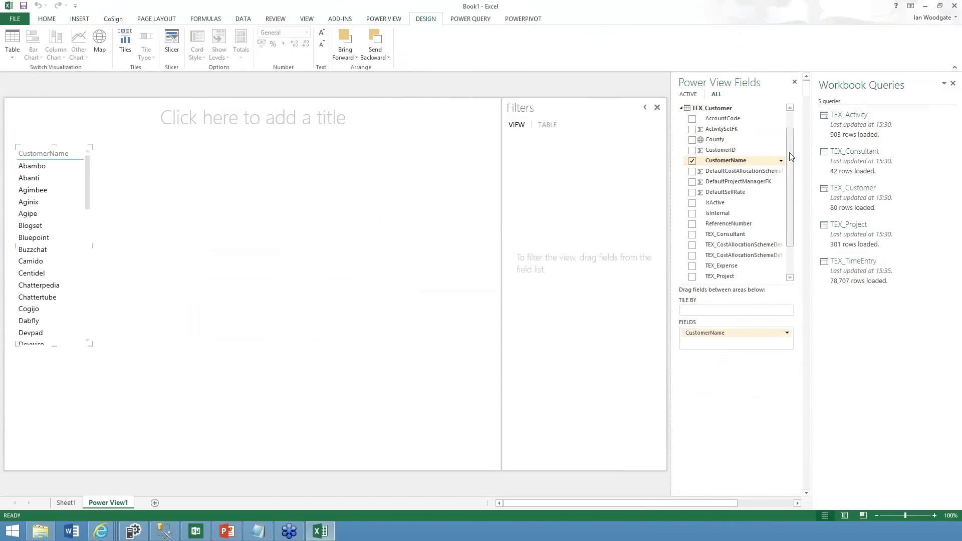
pyautogui.moveTo(790, 133); pyautogui.dragTo(789, 121)
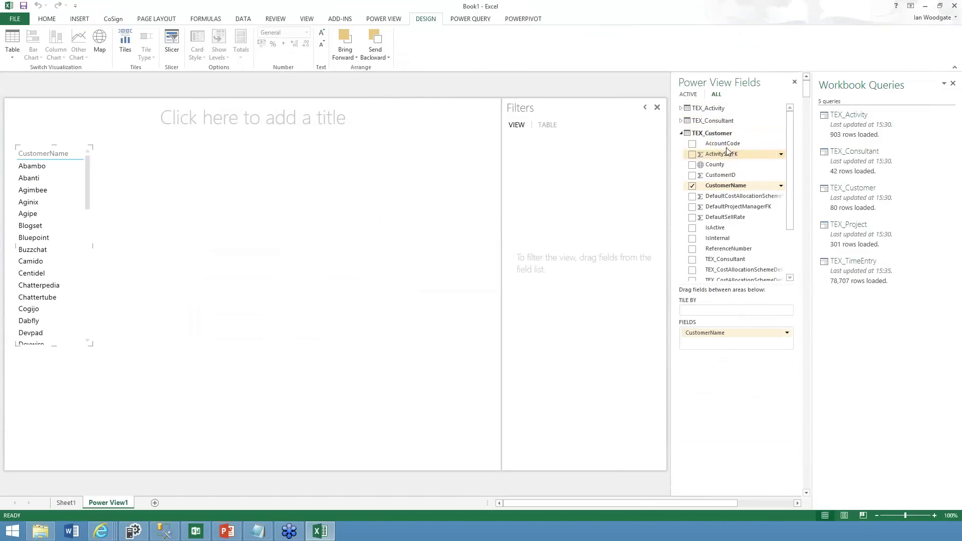
pyautogui.click(681, 133)
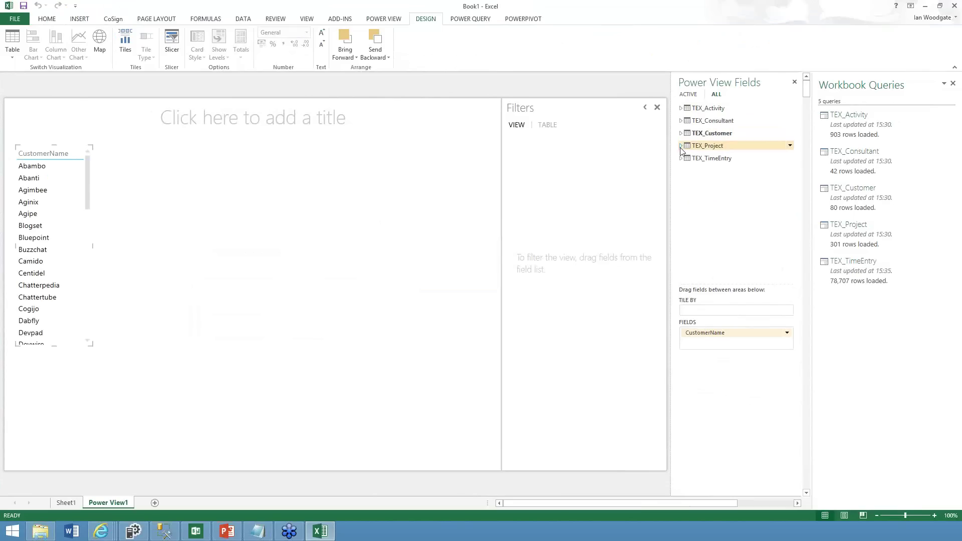
pyautogui.click(681, 146)
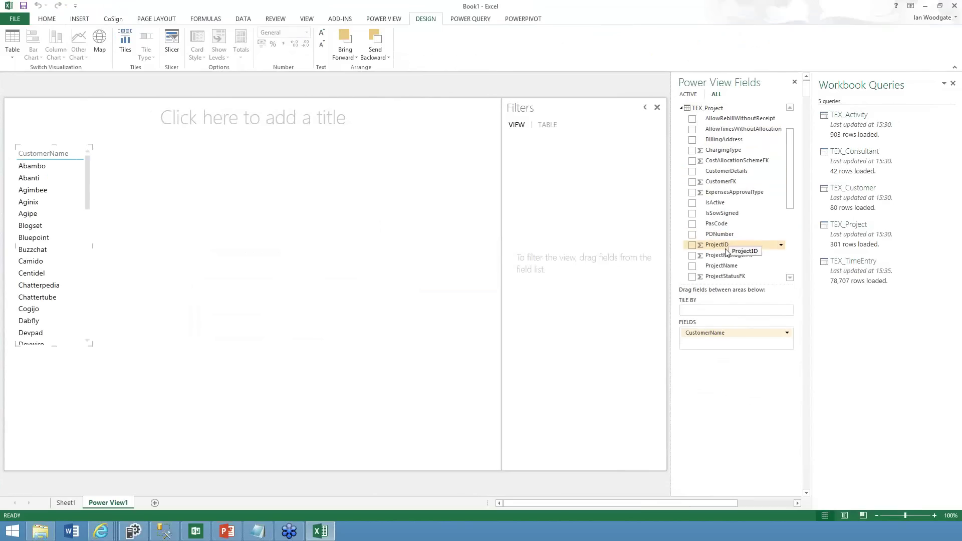
pyautogui.click(692, 266)
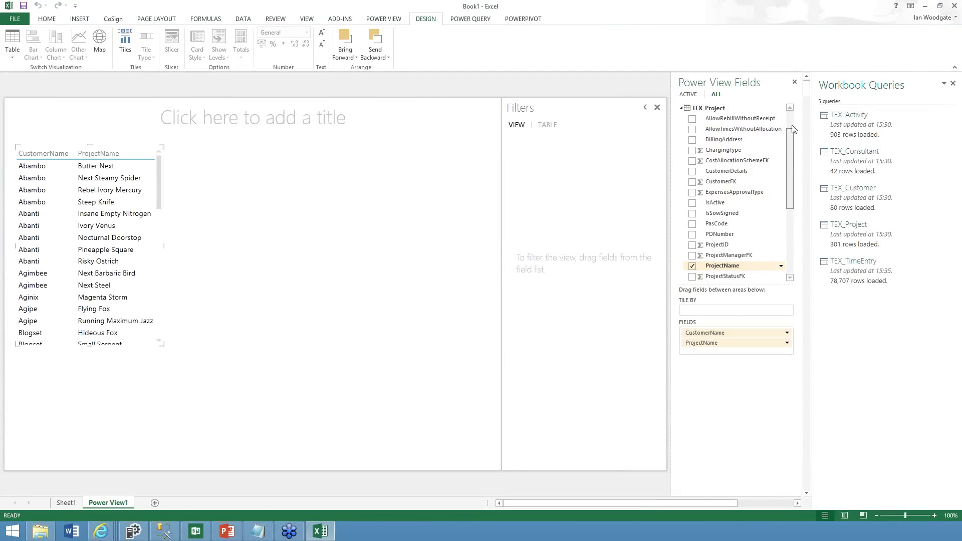
# Add ActivityName and Days columns, then drag CustomerName toward Tile By
pyautogui.scroll(3, 794, 167)
pyautogui.click(681, 108)
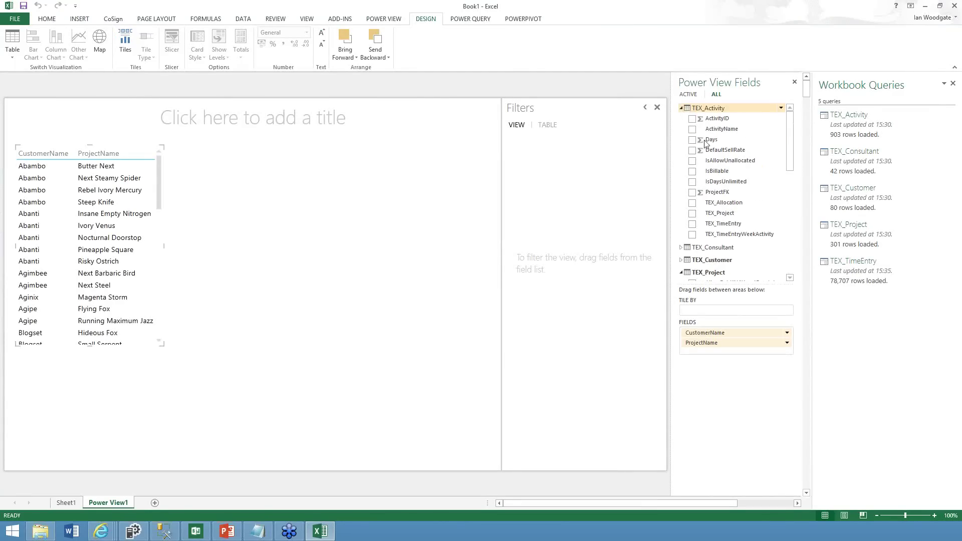
pyautogui.click(691, 129)
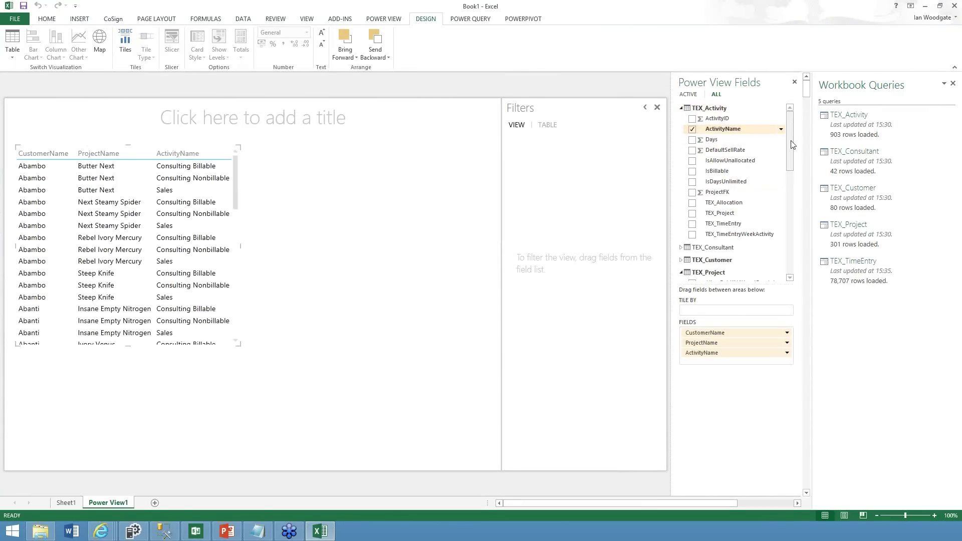
pyautogui.moveTo(792, 144); pyautogui.dragTo(789, 251)
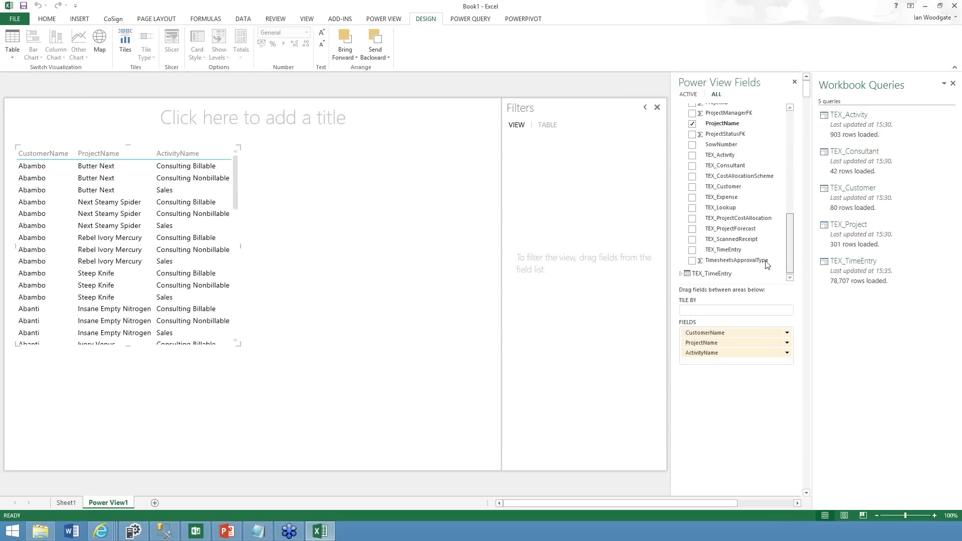
pyautogui.click(681, 274)
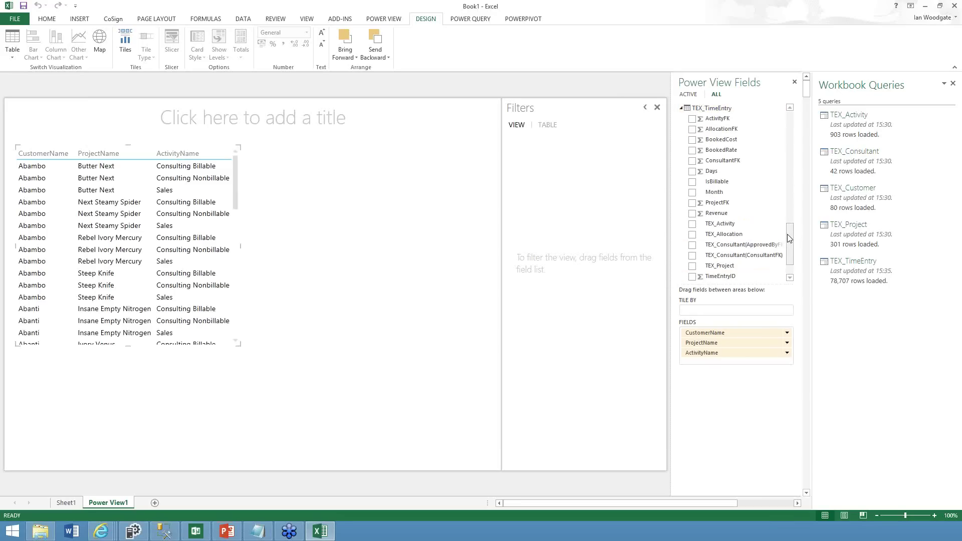
pyautogui.click(692, 172)
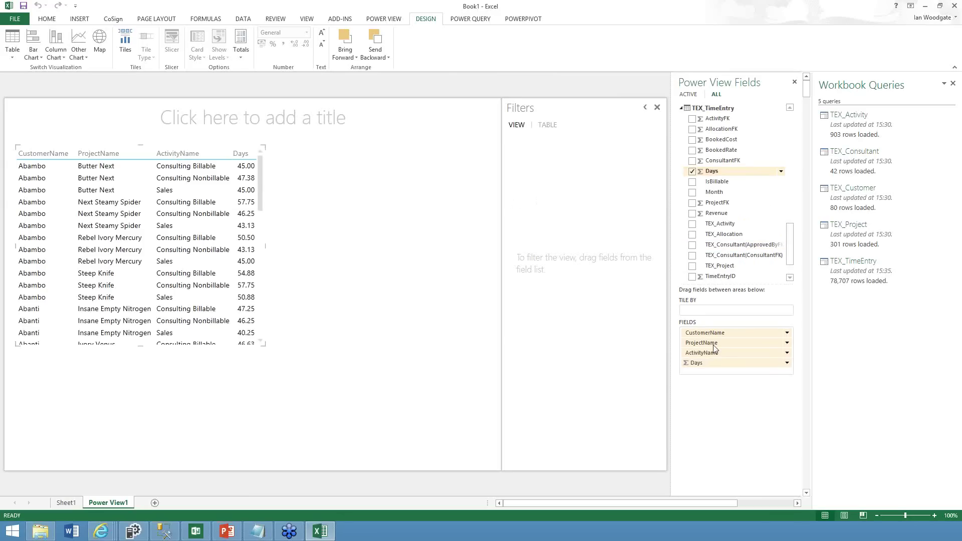
pyautogui.moveTo(717, 336); pyautogui.dragTo(716, 315)
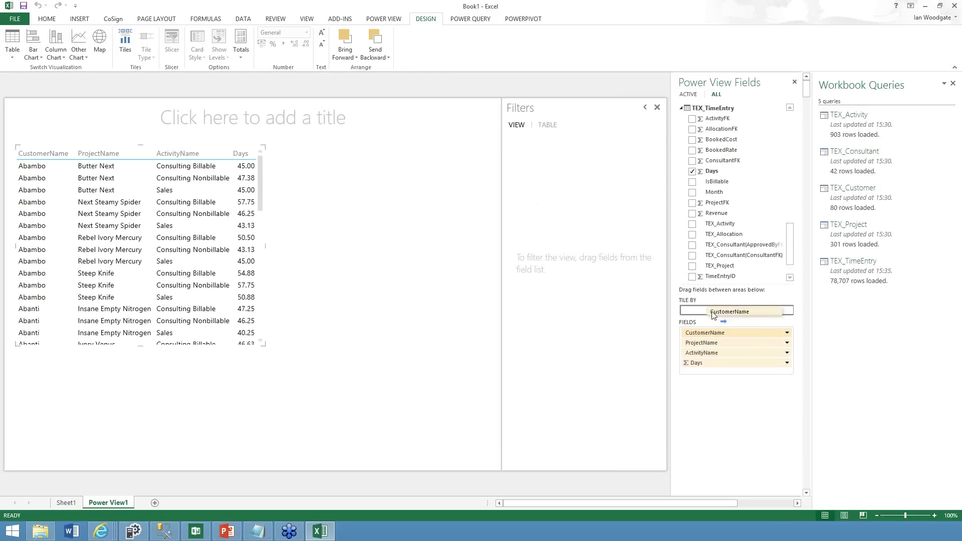
# Widen the tiled table and browse customer tiles to Buzzchat, totalling 294.13 days
pyautogui.moveTo(199, 265); pyautogui.dragTo(275, 254)
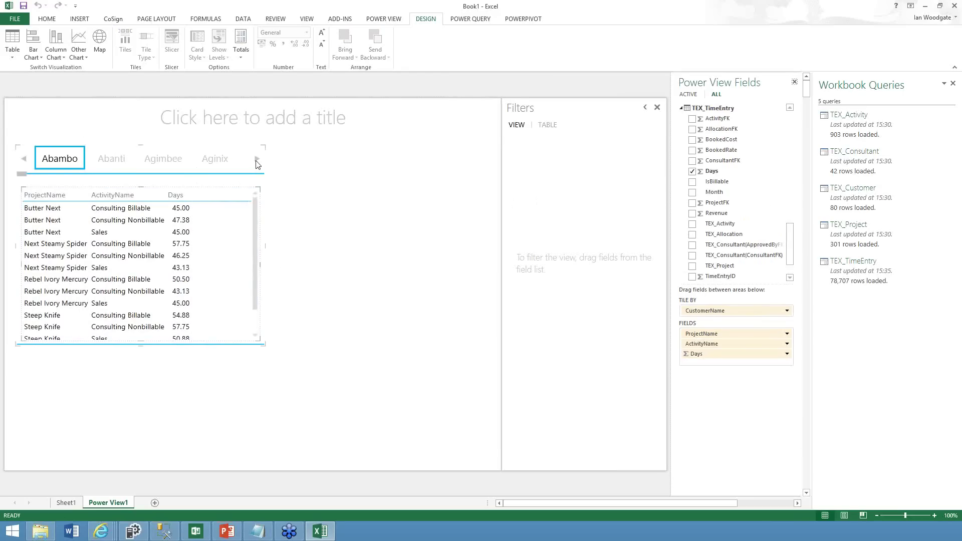
pyautogui.click(256, 158)
pyautogui.scroll(-1, 134, 164)
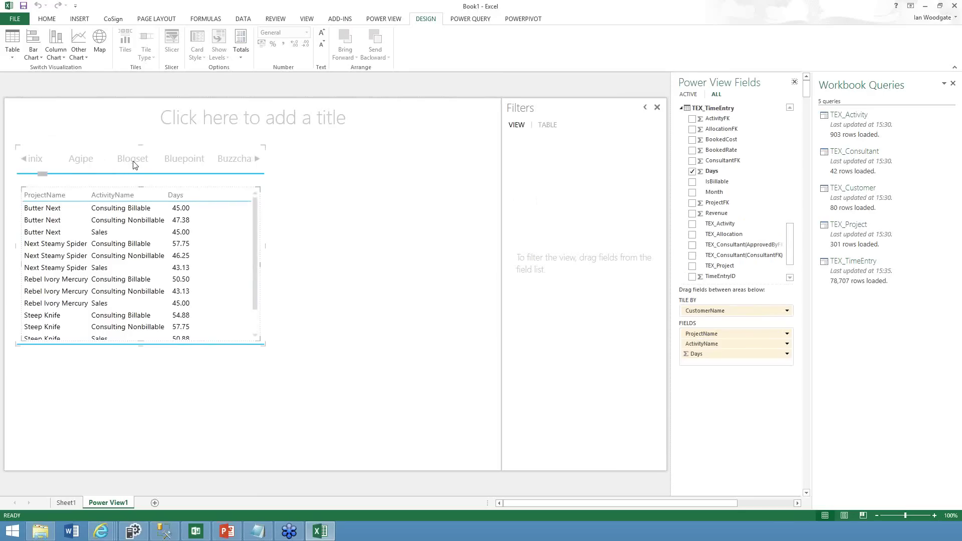
pyautogui.click(133, 161)
pyautogui.click(176, 162)
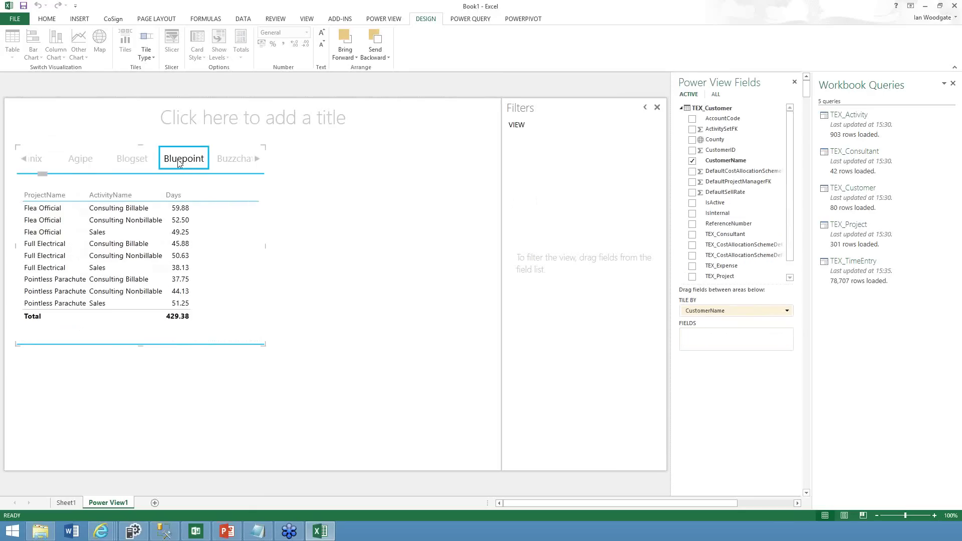
pyautogui.click(81, 160)
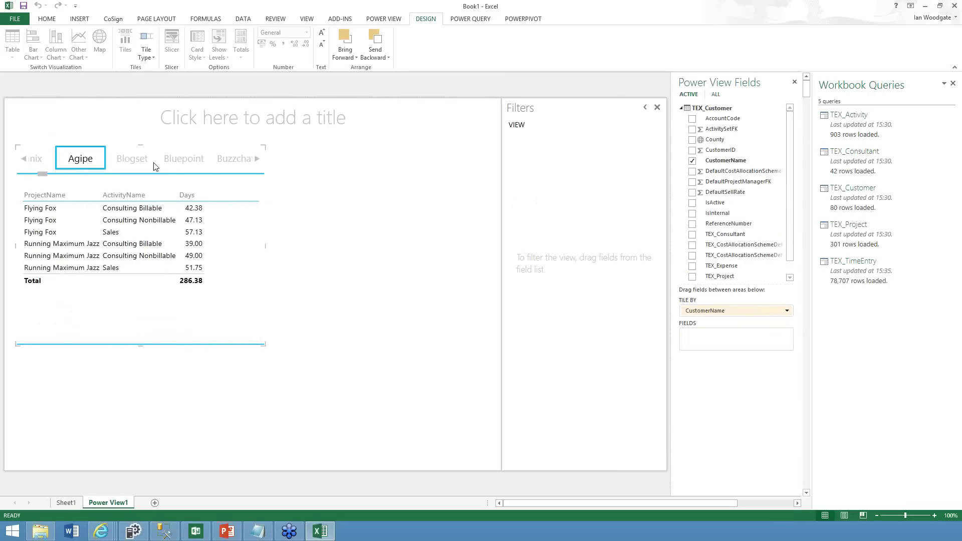
pyautogui.click(190, 161)
pyautogui.click(233, 164)
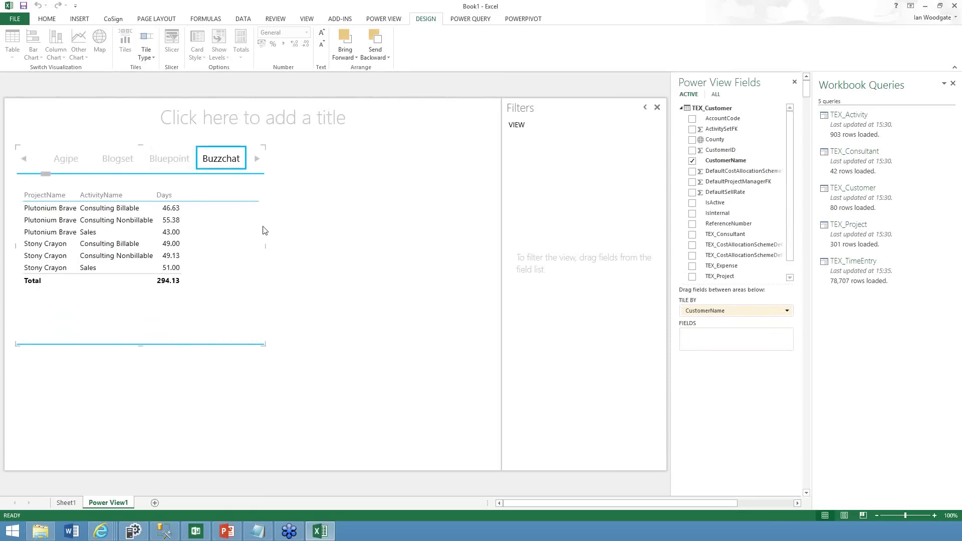
pyautogui.click(363, 215)
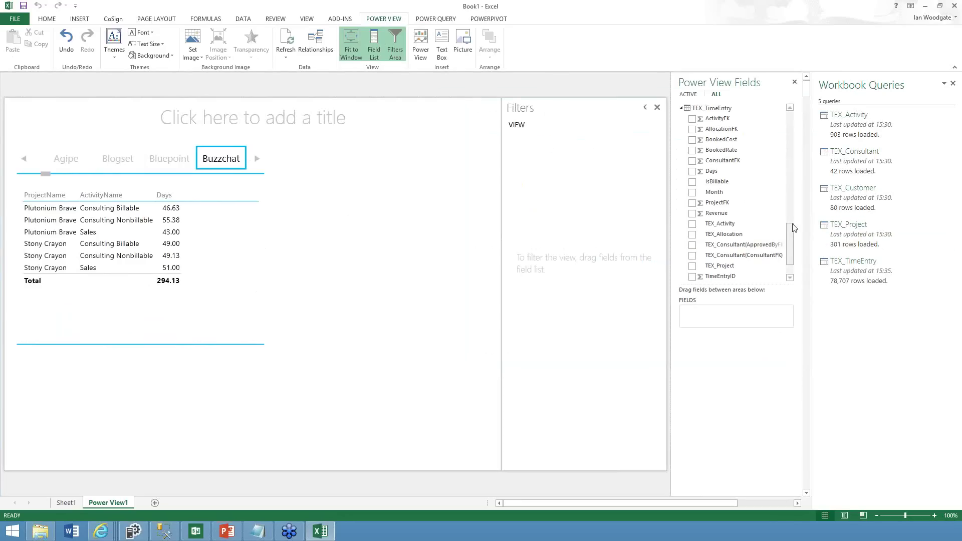
# Create a new table of CustomerName with Revenue beside the tiled table
pyautogui.moveTo(791, 228); pyautogui.dragTo(791, 129)
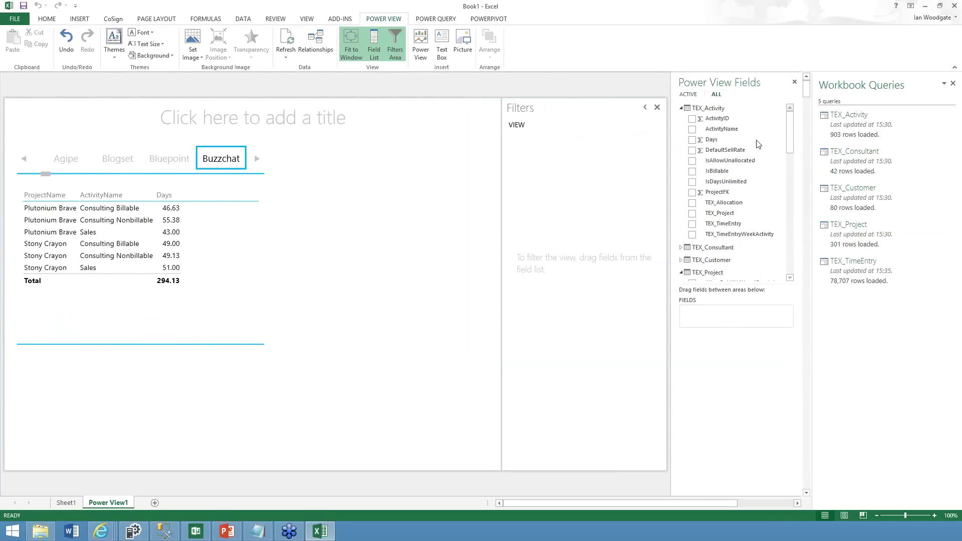
pyautogui.click(680, 261)
pyautogui.moveTo(793, 161)
pyautogui.mouseDown()
pyautogui.moveTo(789, 178)
pyautogui.moveTo(789, 161)
pyautogui.mouseUp()
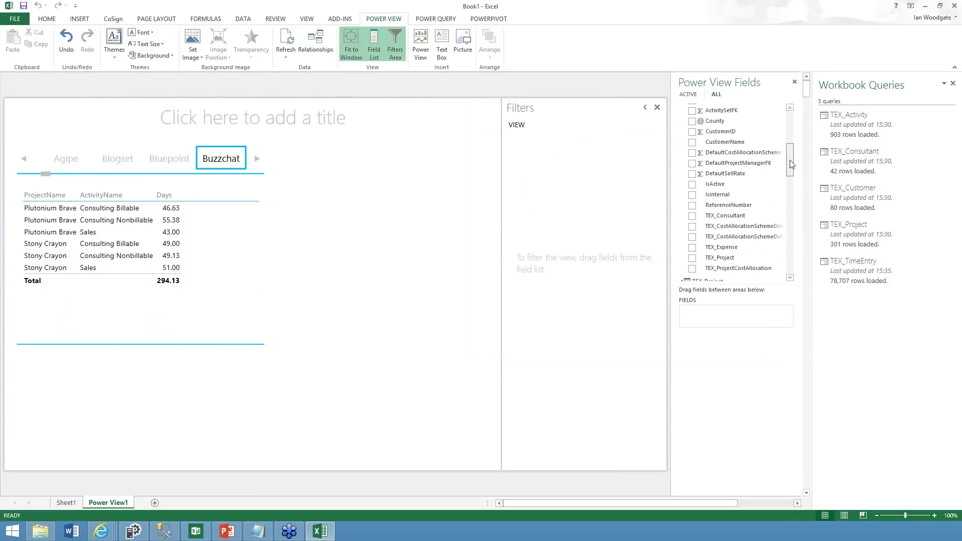
pyautogui.click(694, 143)
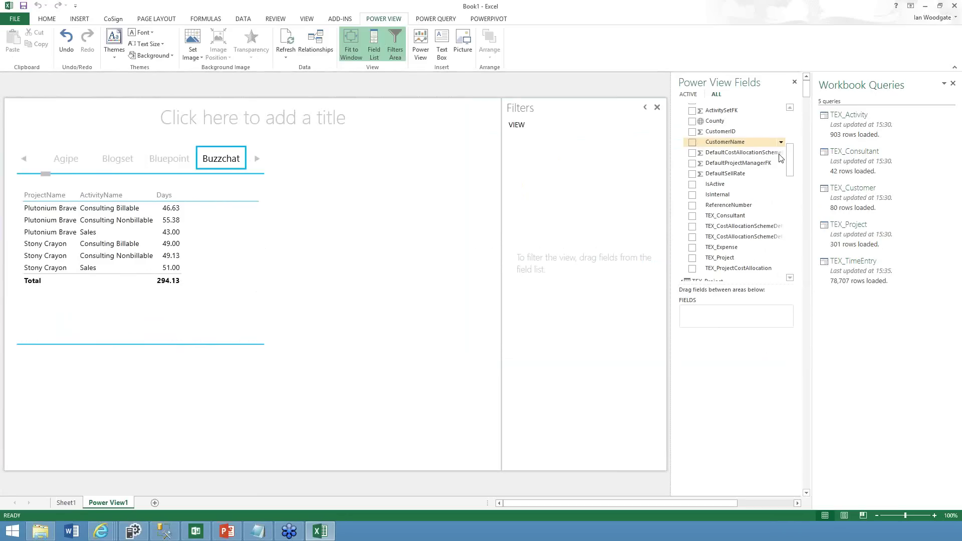
pyautogui.moveTo(792, 175); pyautogui.dragTo(778, 260)
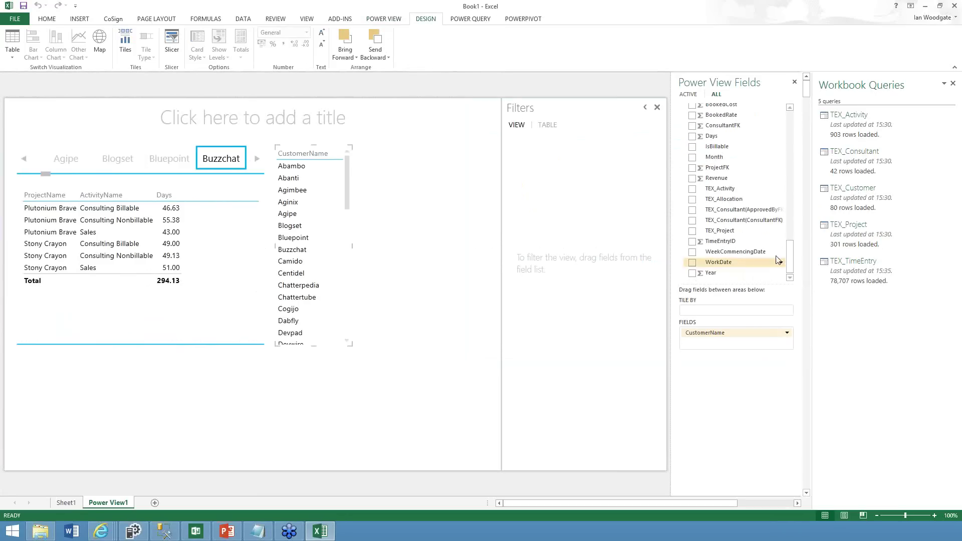
pyautogui.click(692, 179)
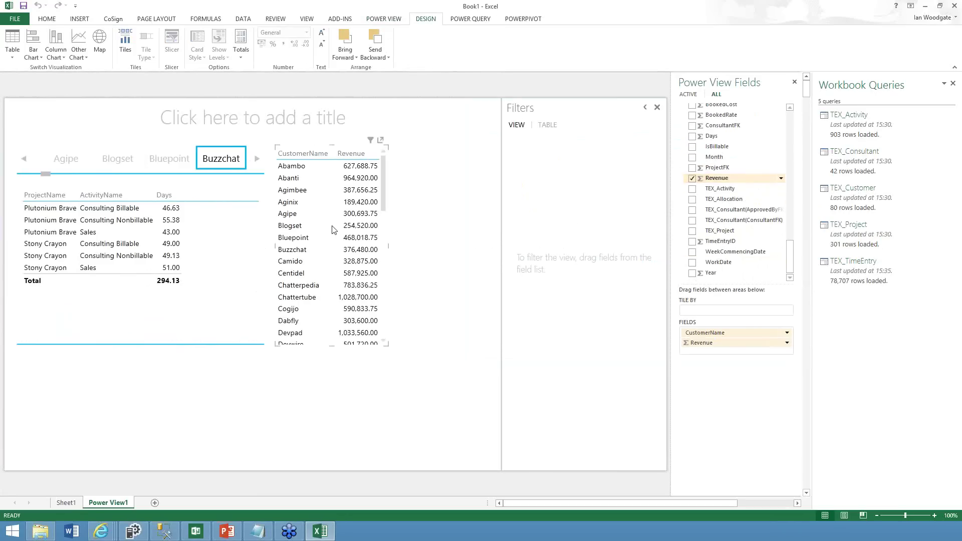
# Convert the customer revenue table into a stacked bar chart and widen it
pyautogui.click(64, 50)
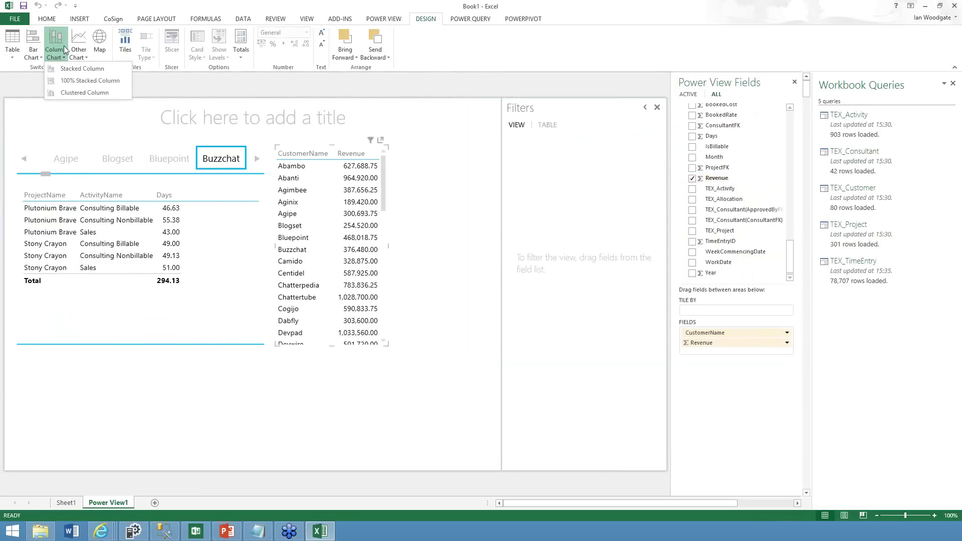
pyautogui.click(33, 50)
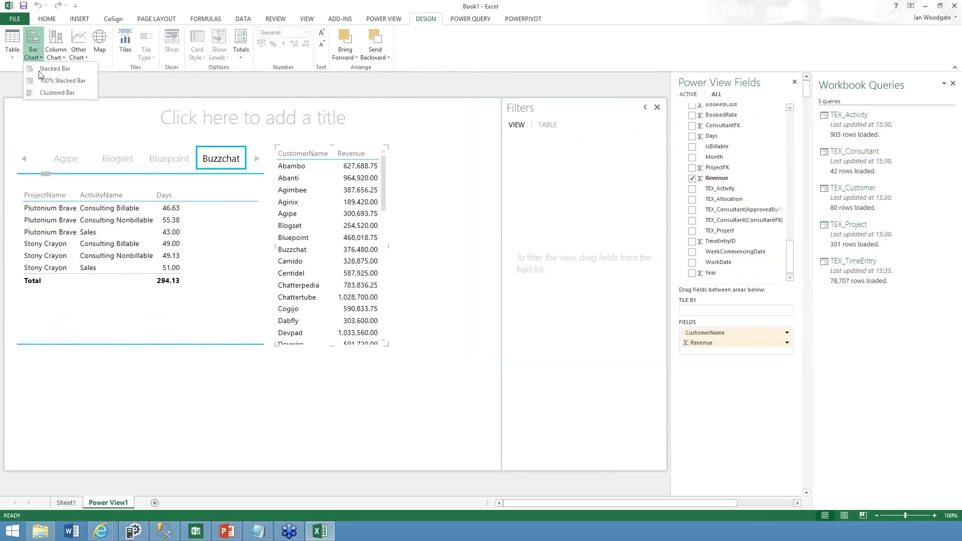
pyautogui.click(45, 69)
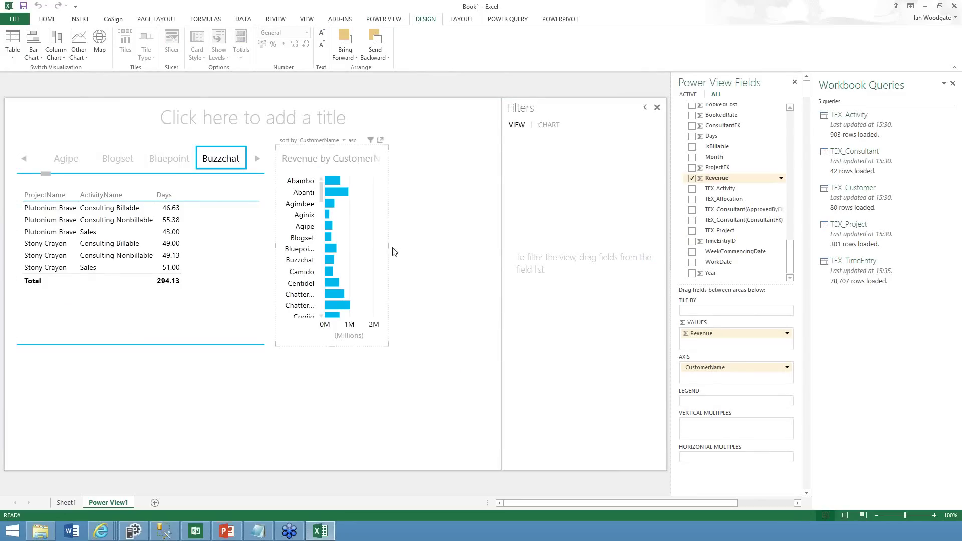
pyautogui.moveTo(390, 245); pyautogui.dragTo(490, 245)
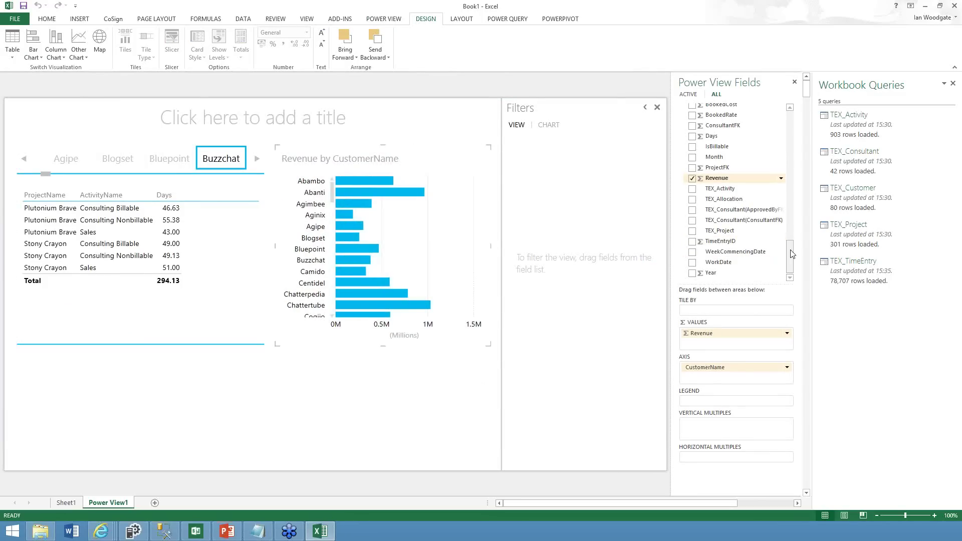
pyautogui.moveTo(790, 242); pyautogui.dragTo(789, 124)
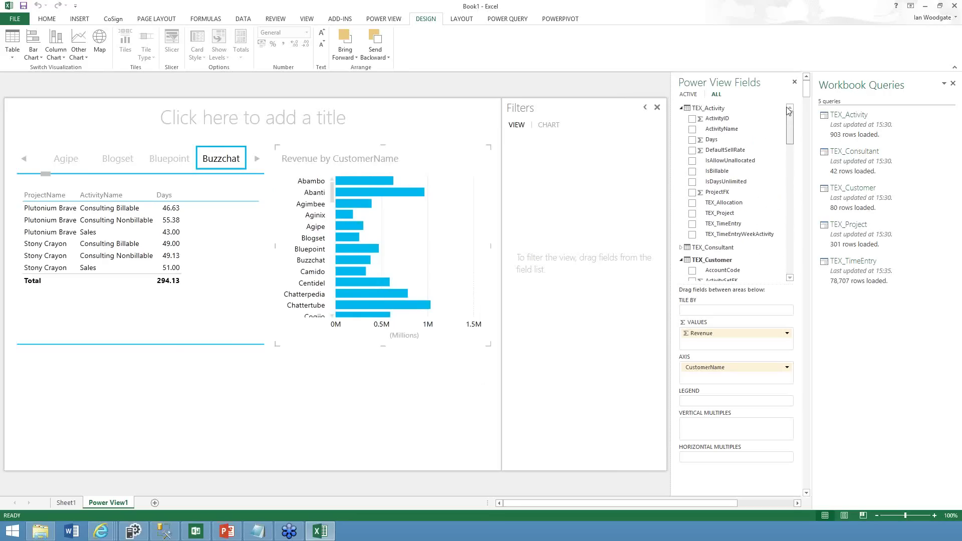
# Add ActivityName as the bar legend and cross-filter to Chattertube's Consulting Nonbillable bar
pyautogui.click(692, 130)
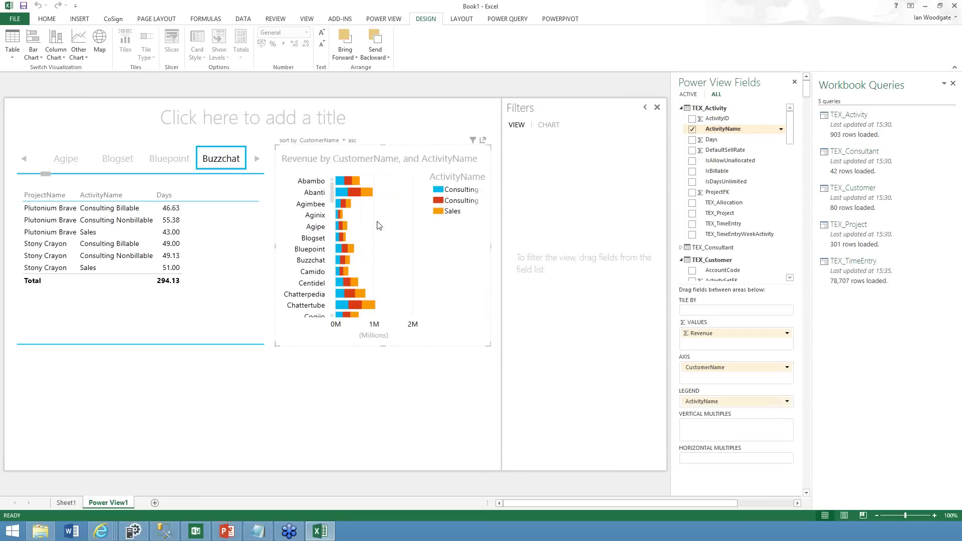
pyautogui.click(163, 160)
pyautogui.click(119, 164)
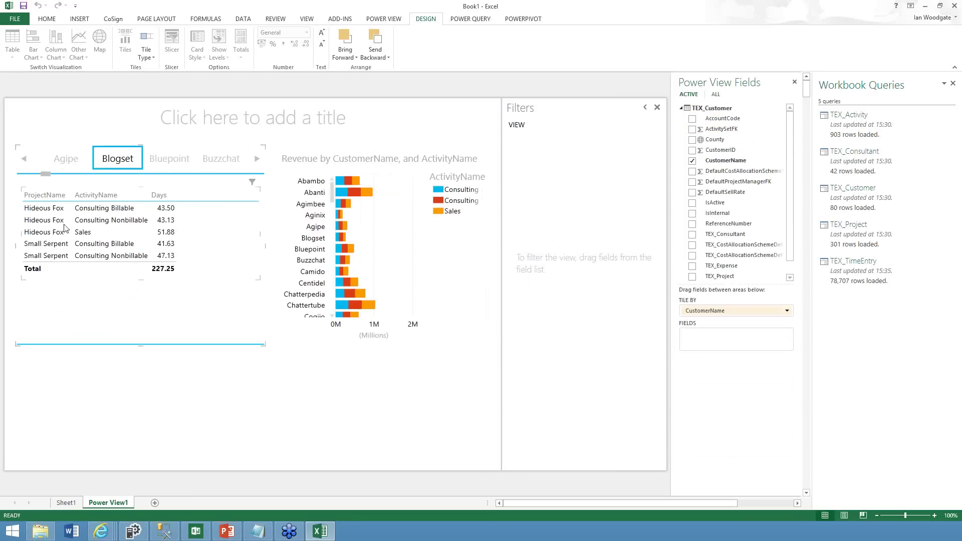
pyautogui.click(64, 228)
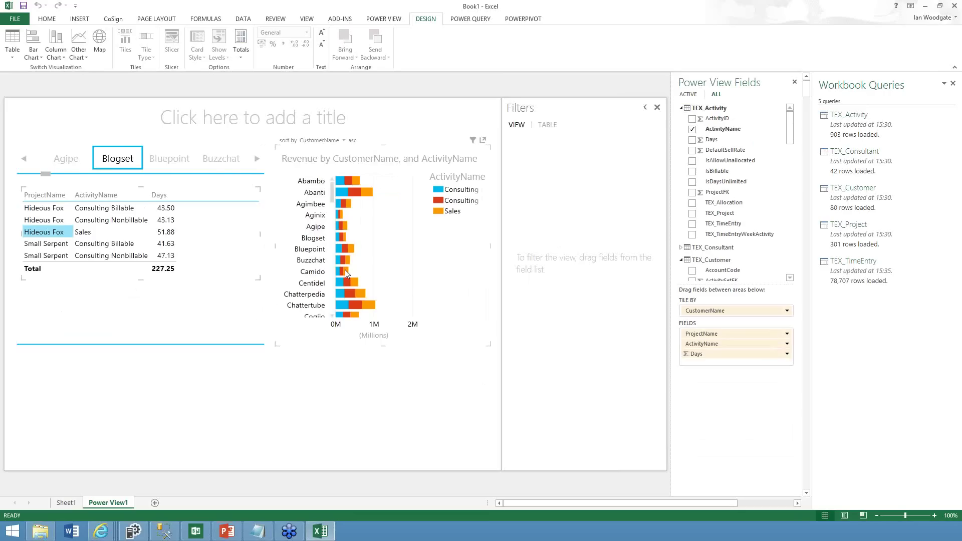
pyautogui.click(346, 272)
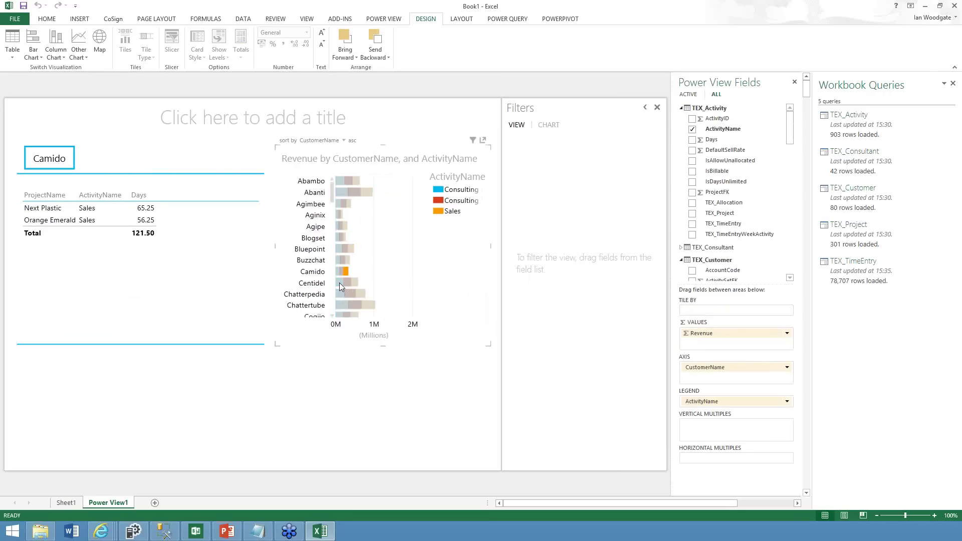
pyautogui.click(340, 284)
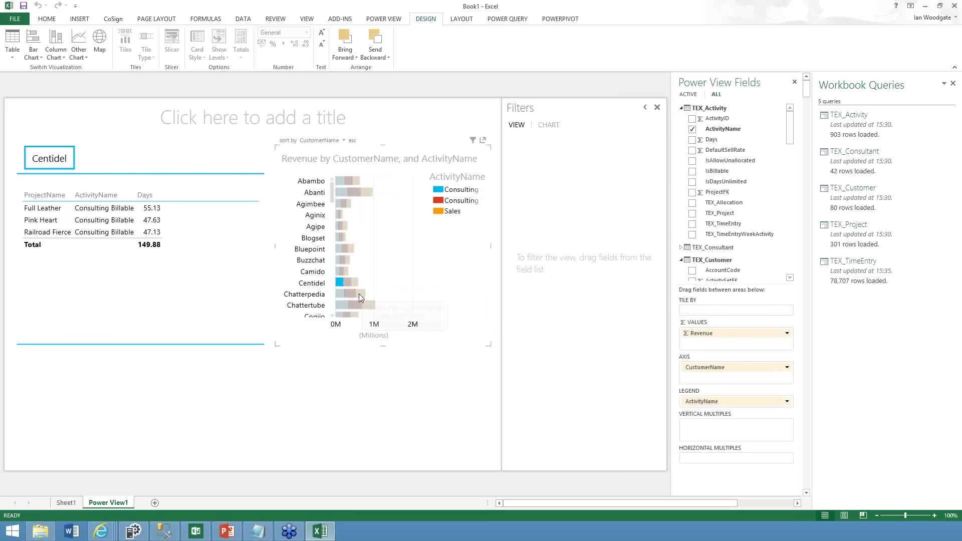
pyautogui.click(347, 294)
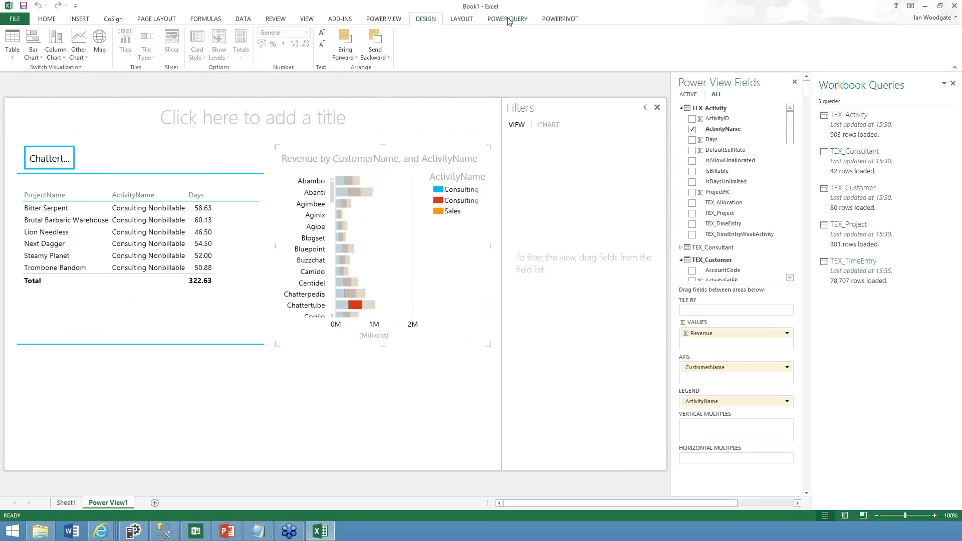
# Open the PowerPivot window on TEX_TimeEntry and select a calculation-area cell under Revenue
pyautogui.click(555, 19)
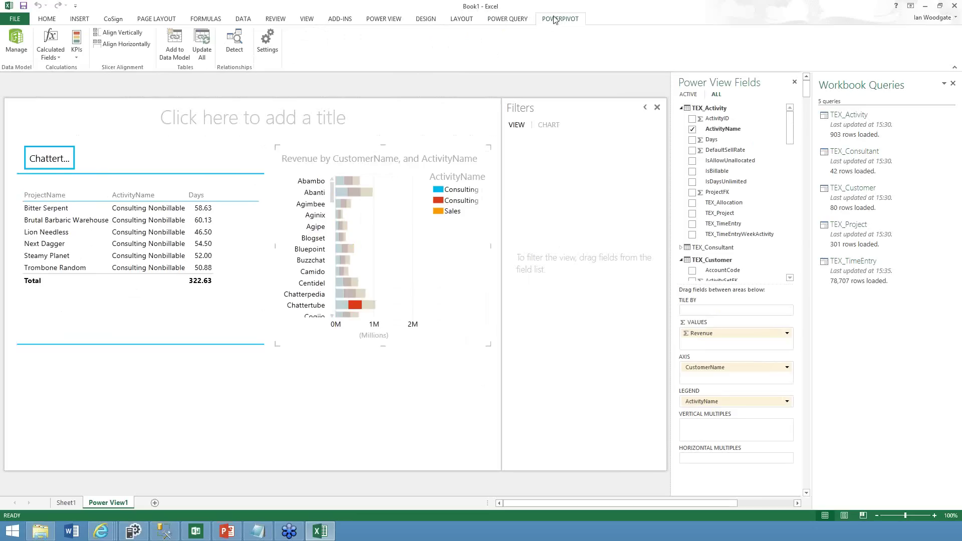
pyautogui.click(19, 43)
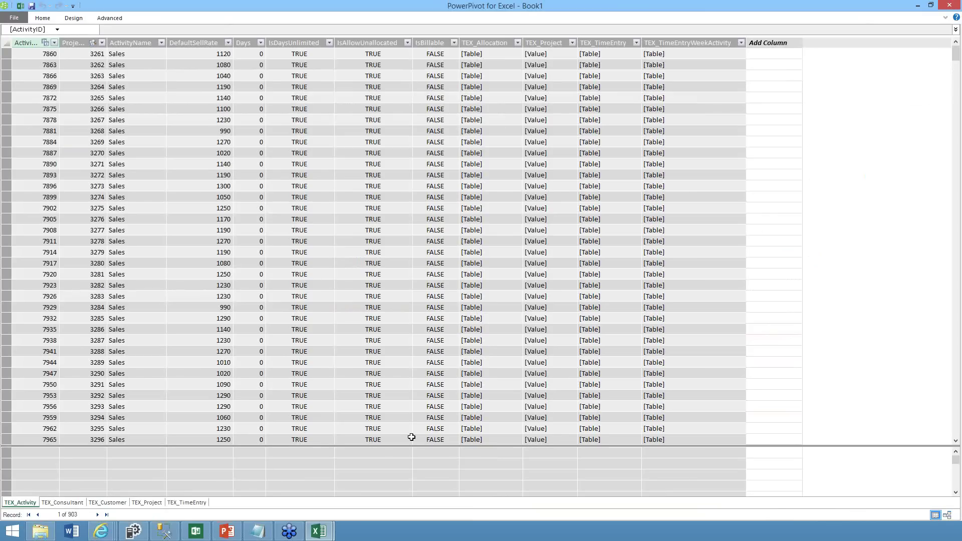
pyautogui.click(183, 503)
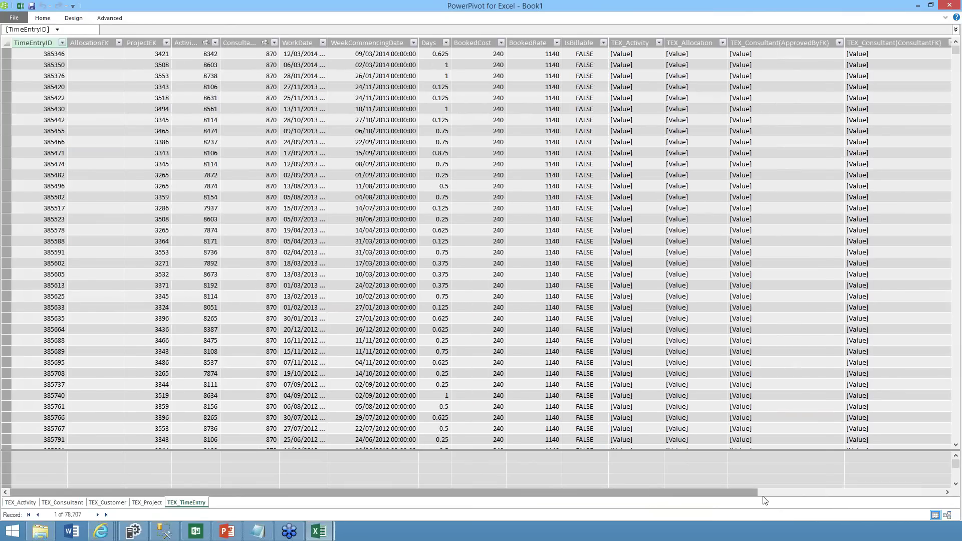
pyautogui.moveTo(764, 500); pyautogui.dragTo(768, 499)
pyautogui.click(804, 457)
# Define the measure sum([Revenue])/sum([Days]) and name it Average Rate
pyautogui.click(136, 28)
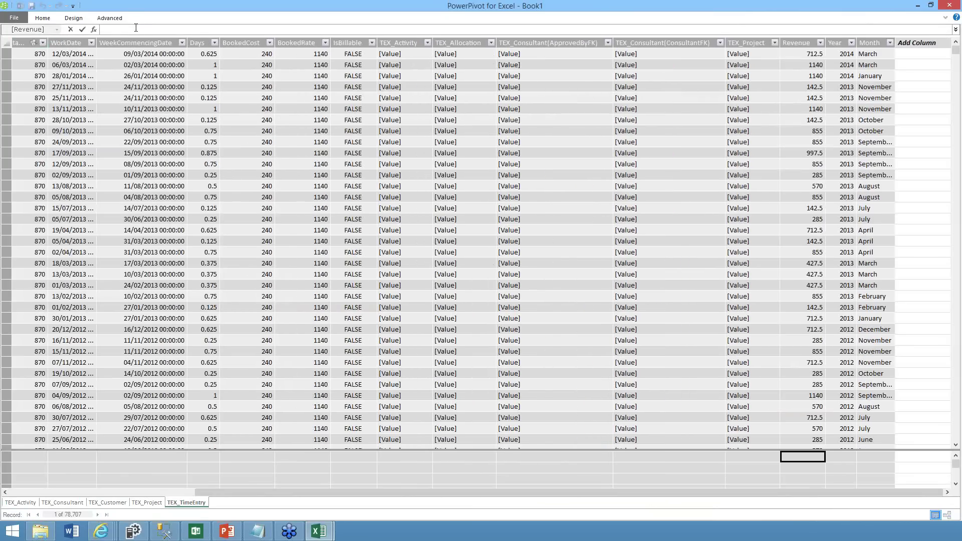
pyautogui.write('=sum')
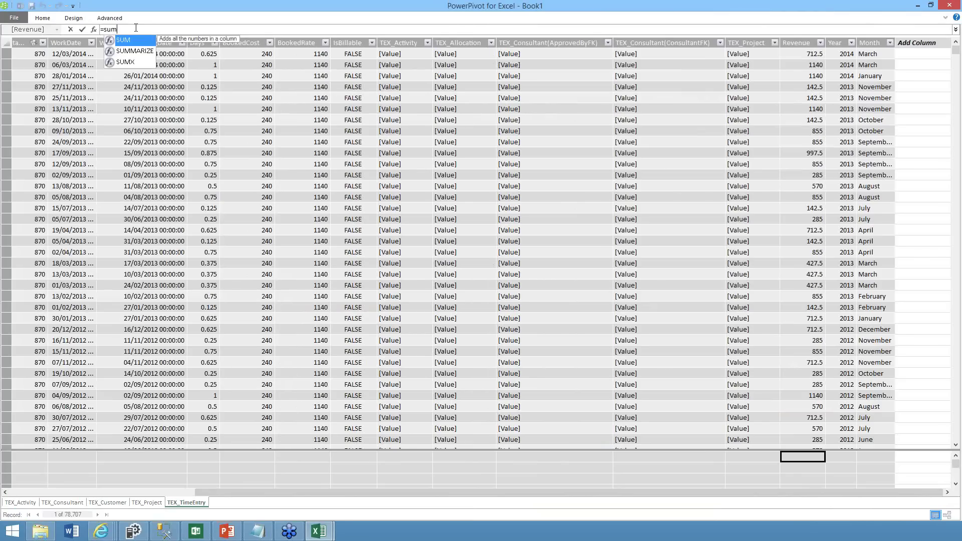
pyautogui.write('(')
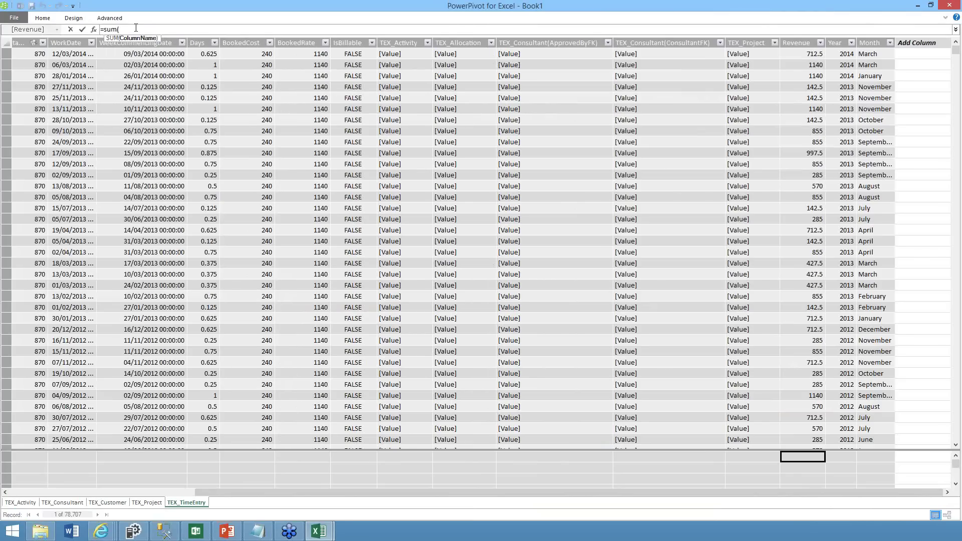
pyautogui.write('[re')
pyautogui.press('Tab')
pyautogui.write(')/su')
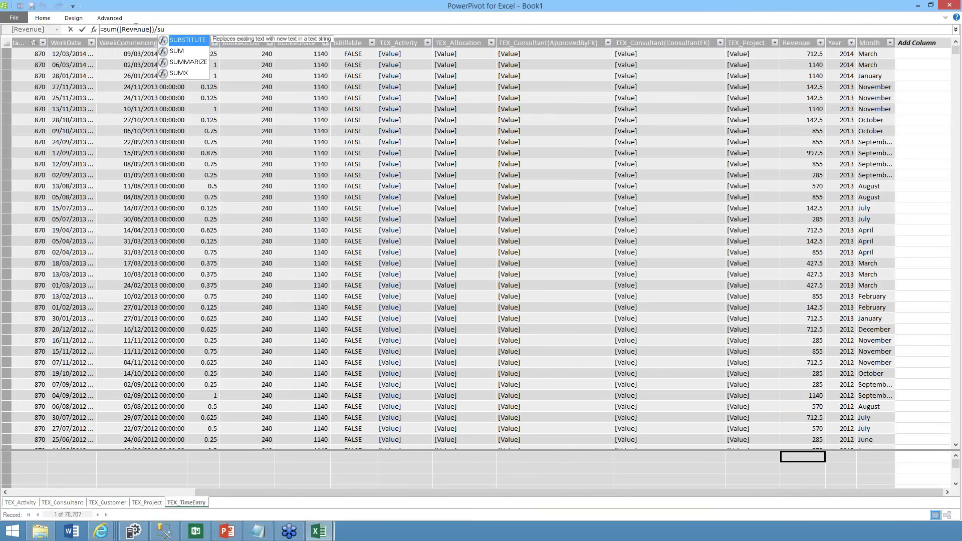
pyautogui.write('m(')
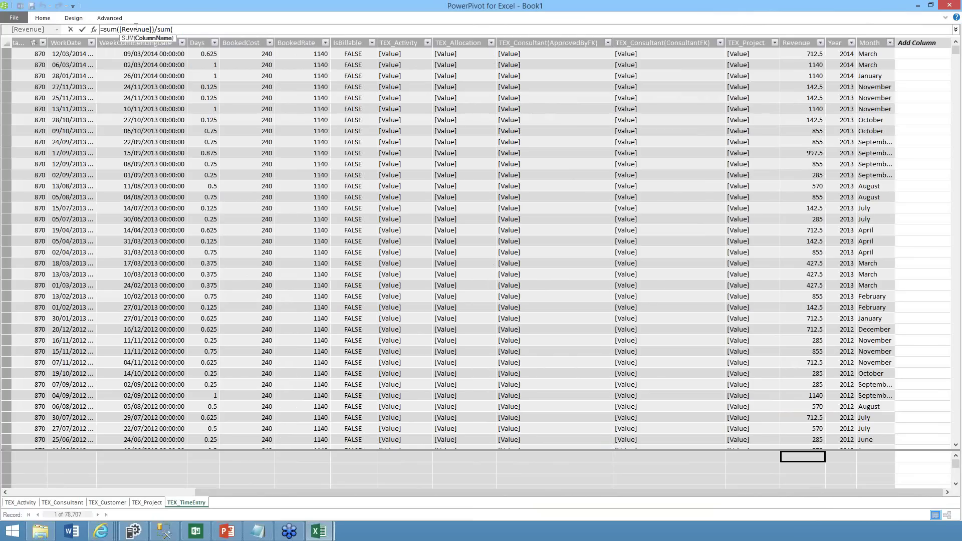
pyautogui.write('[da')
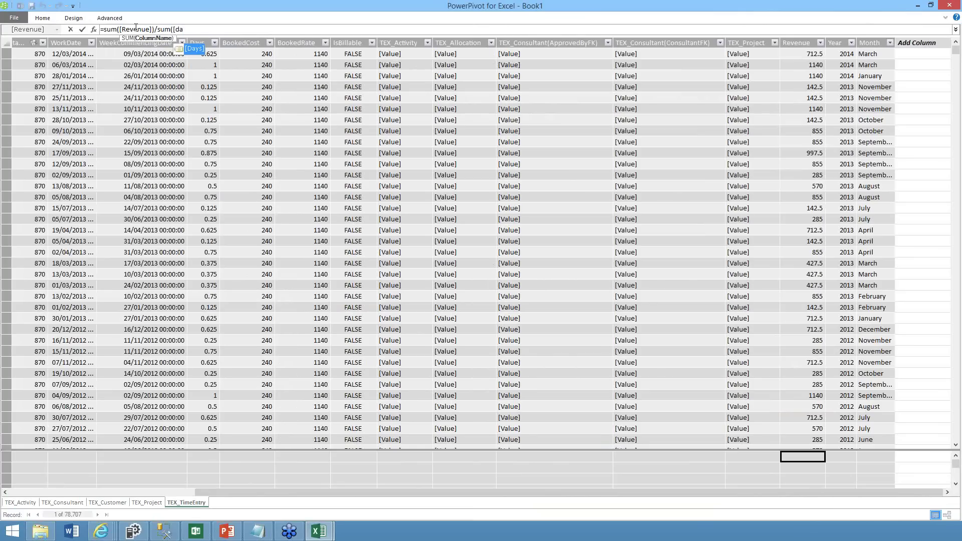
pyautogui.press('Tab')
pyautogui.write(')')
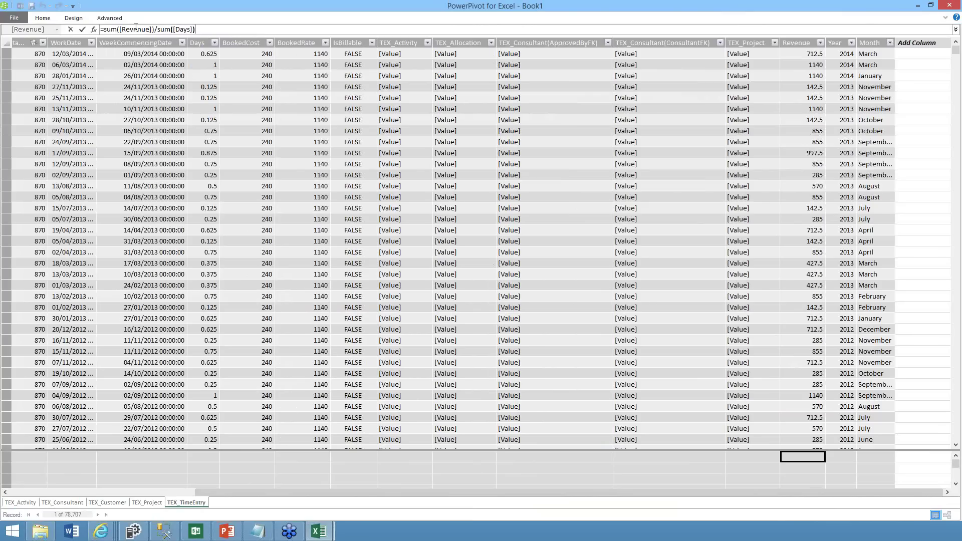
pyautogui.press('Return')
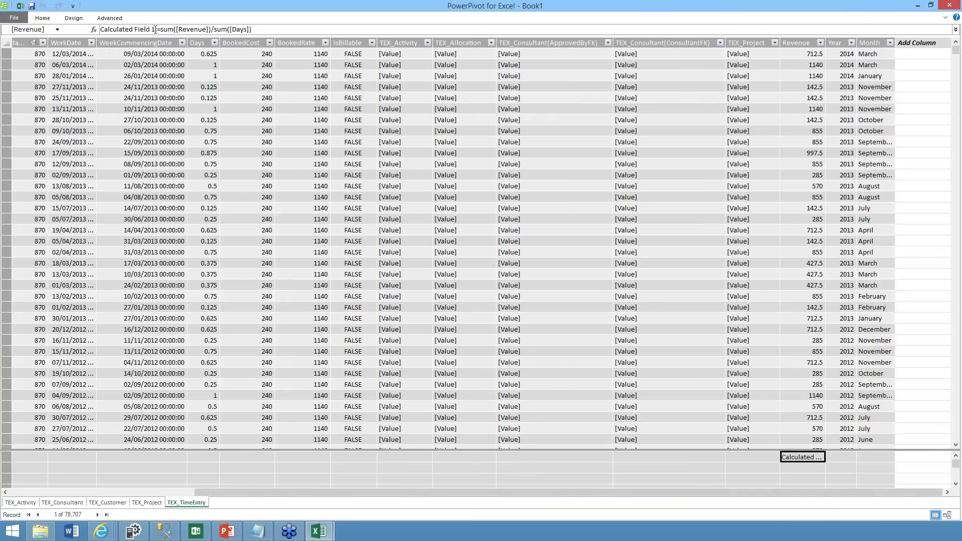
pyautogui.moveTo(154, 29); pyautogui.dragTo(101, 29)
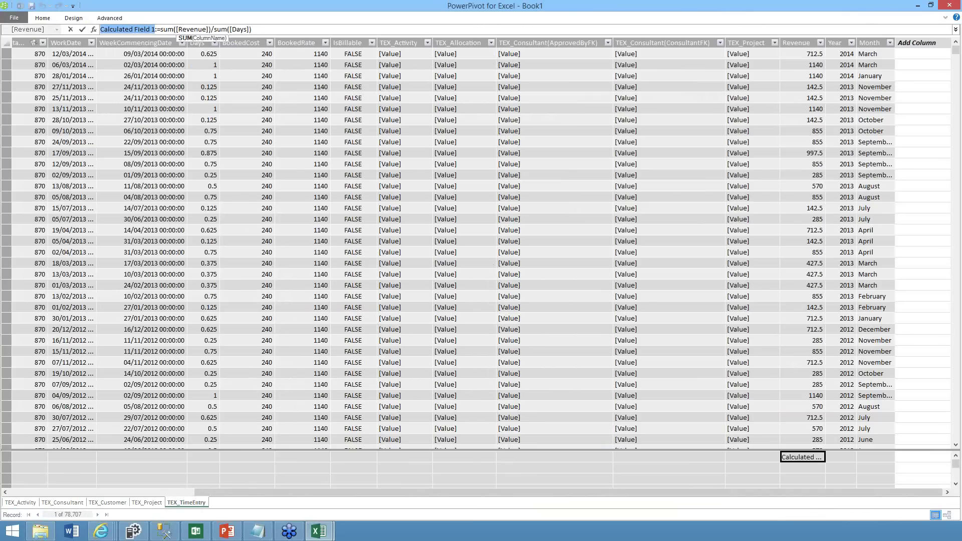
pyautogui.write('Average R')
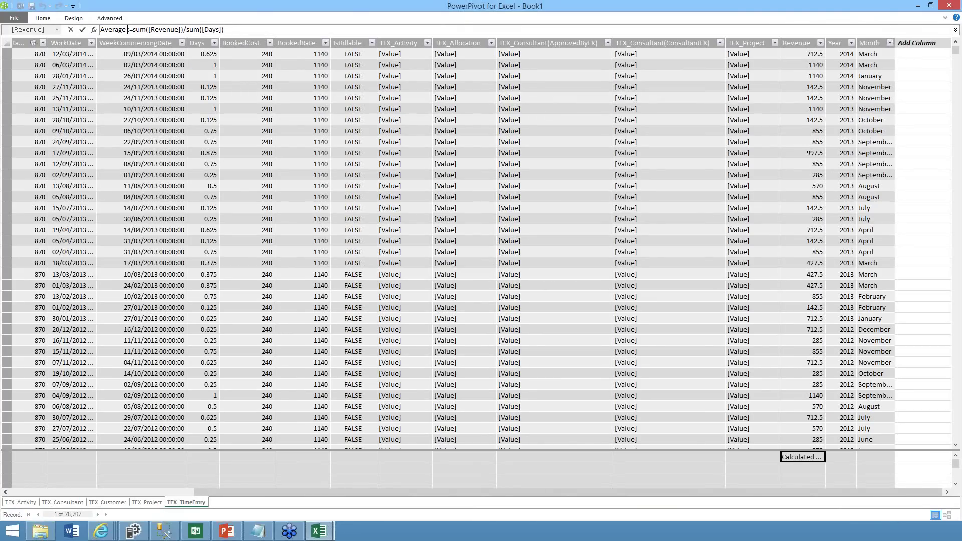
pyautogui.write('ate')
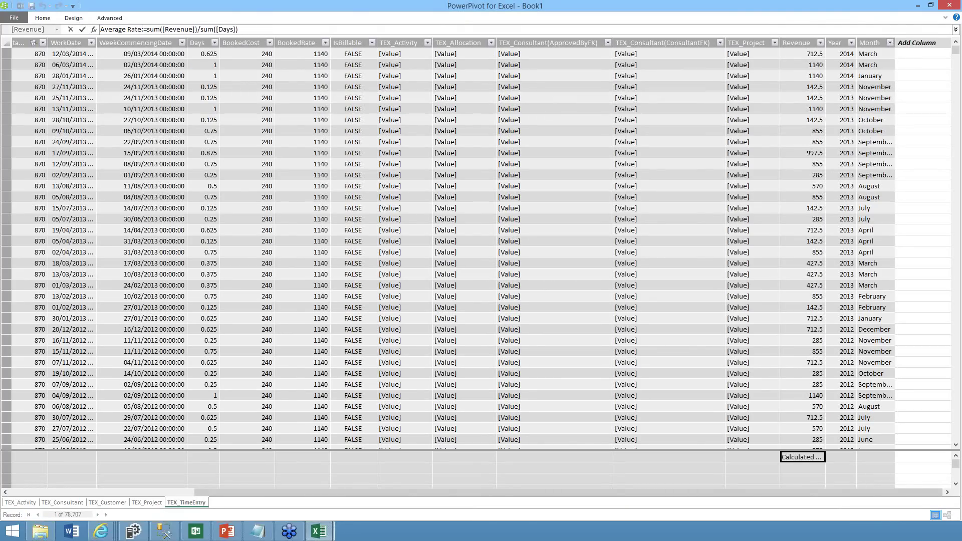
pyautogui.press('Return')
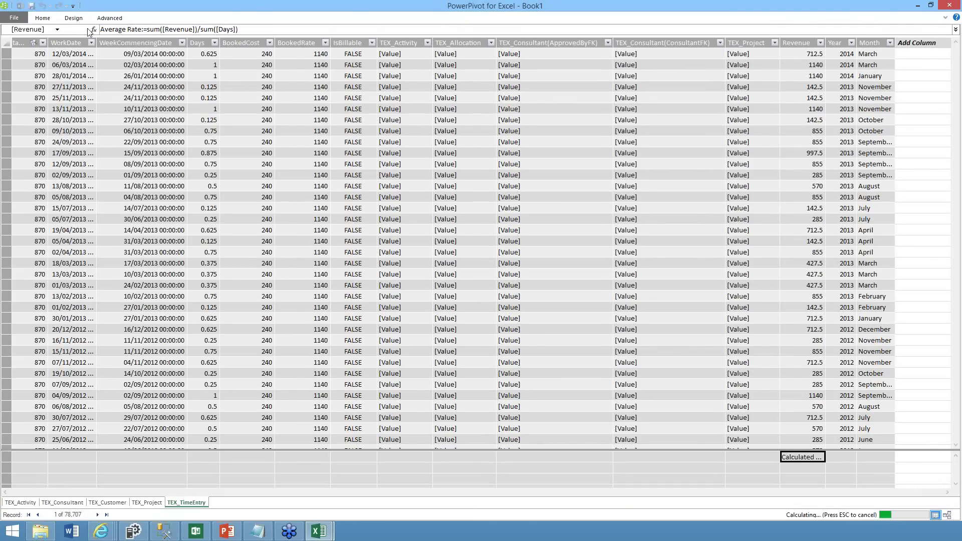
# Create an Average Rate KPI with absolute target 1000 and status thresholds 730 and 900
pyautogui.rightClick(800, 459)
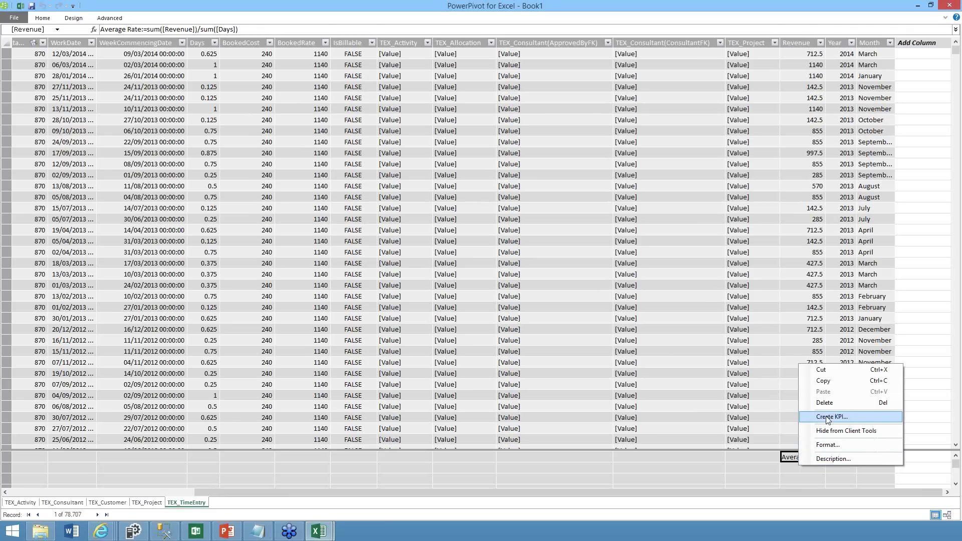
pyautogui.click(827, 418)
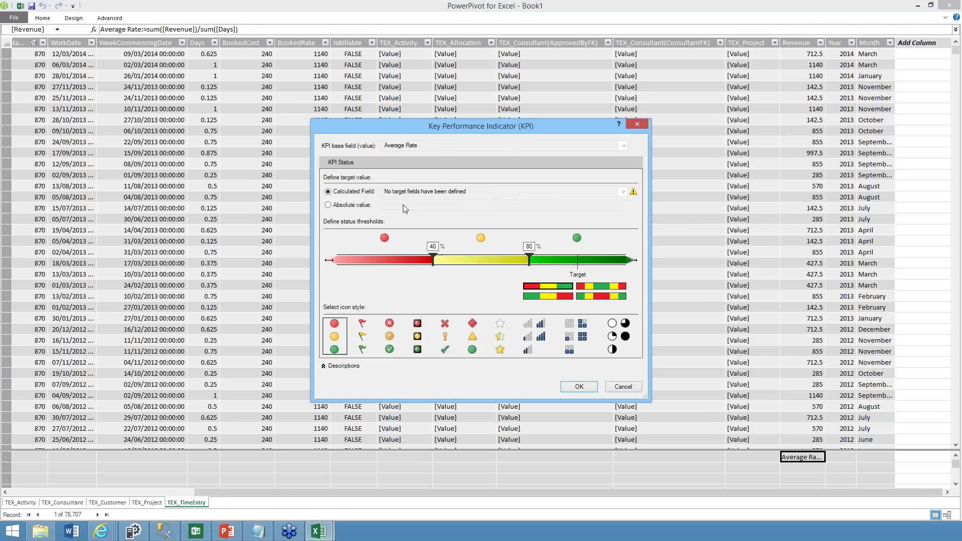
pyautogui.click(401, 205)
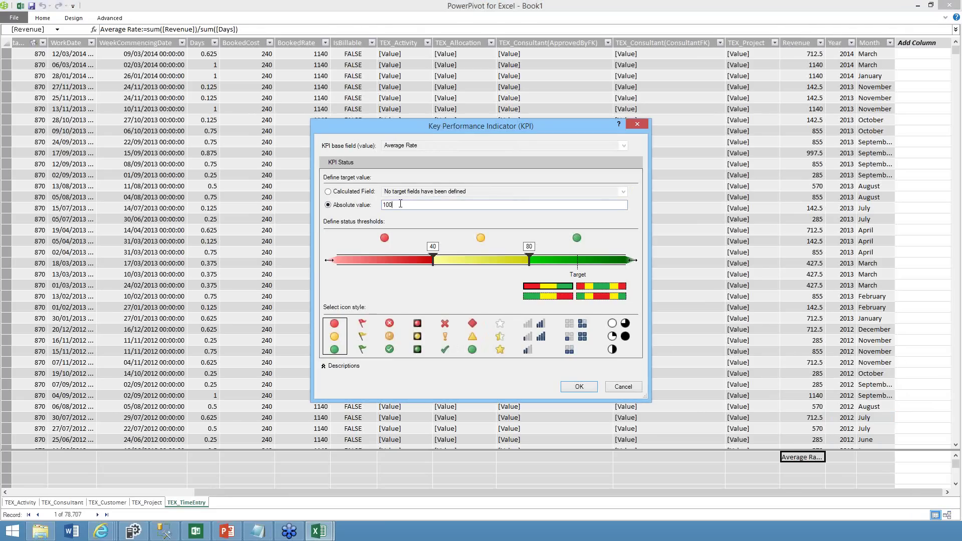
pyautogui.write('0')
pyautogui.moveTo(530, 259); pyautogui.dragTo(553, 260)
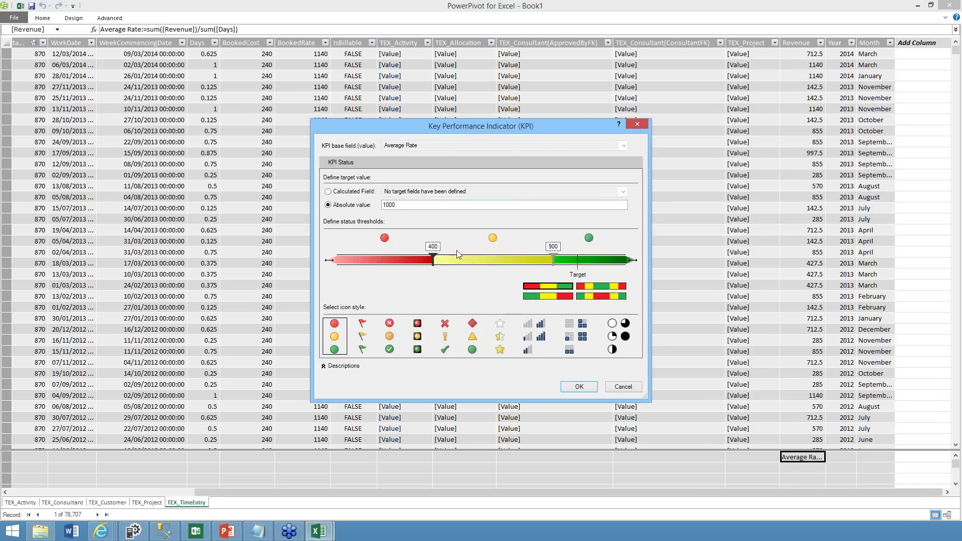
pyautogui.moveTo(434, 260); pyautogui.dragTo(512, 259)
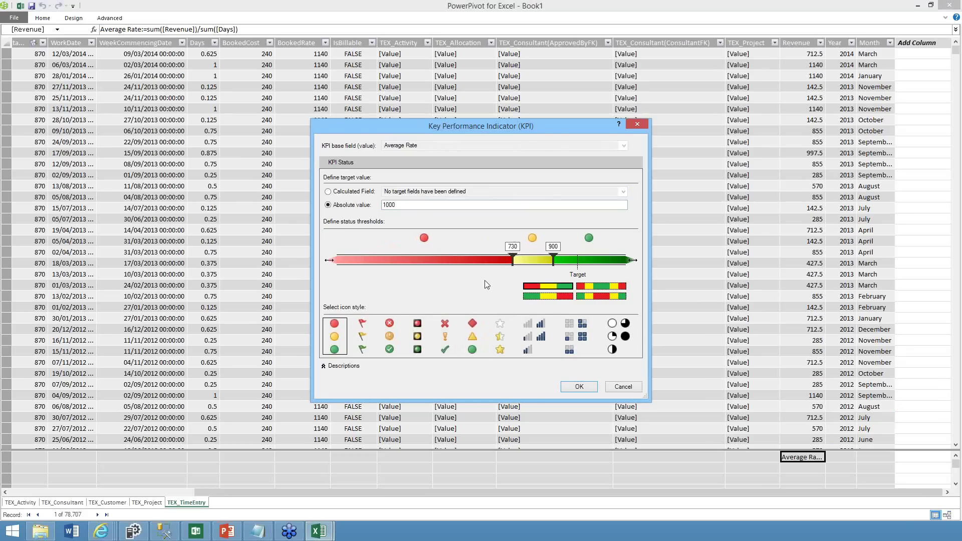
pyautogui.click(584, 390)
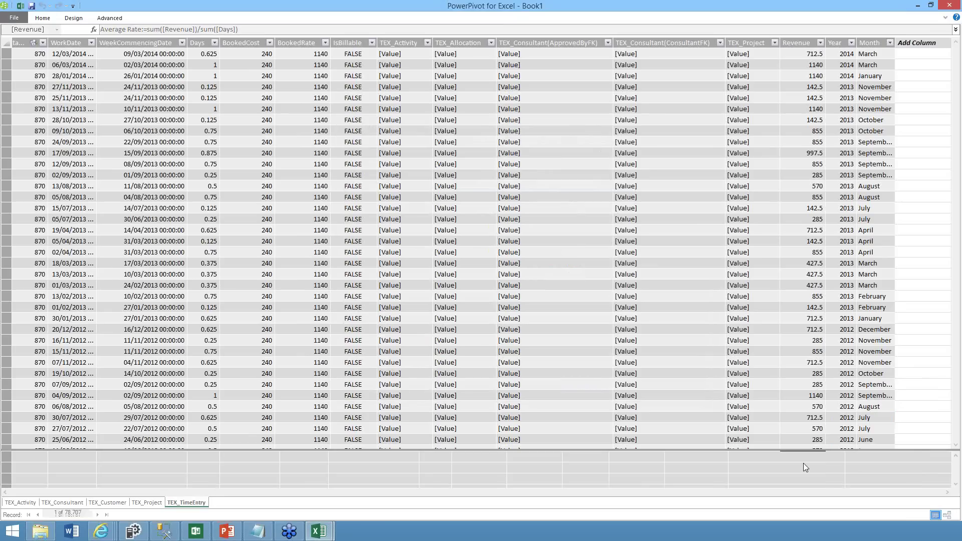
# Save the workbook as Book1.xlsx and refresh Power View with the changed data model
pyautogui.click(17, 17)
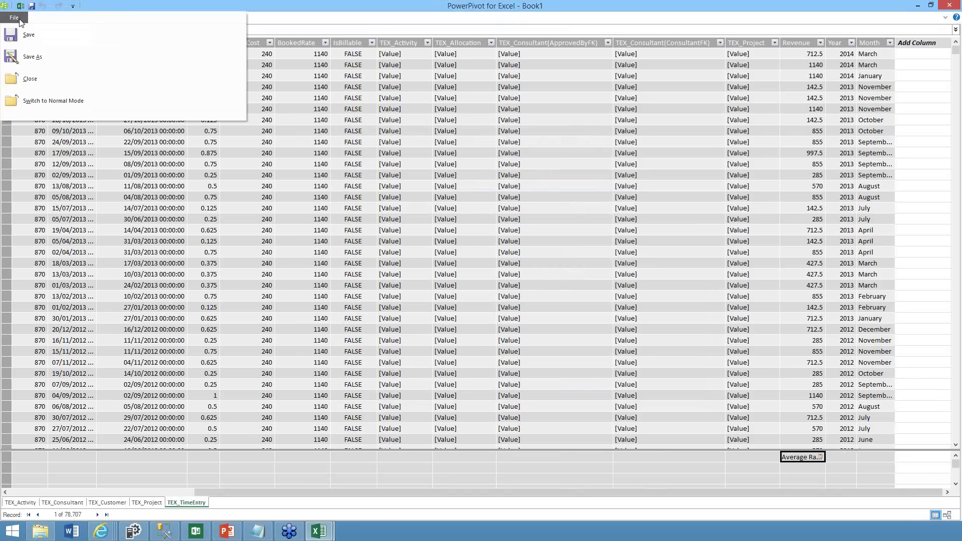
pyautogui.click(29, 35)
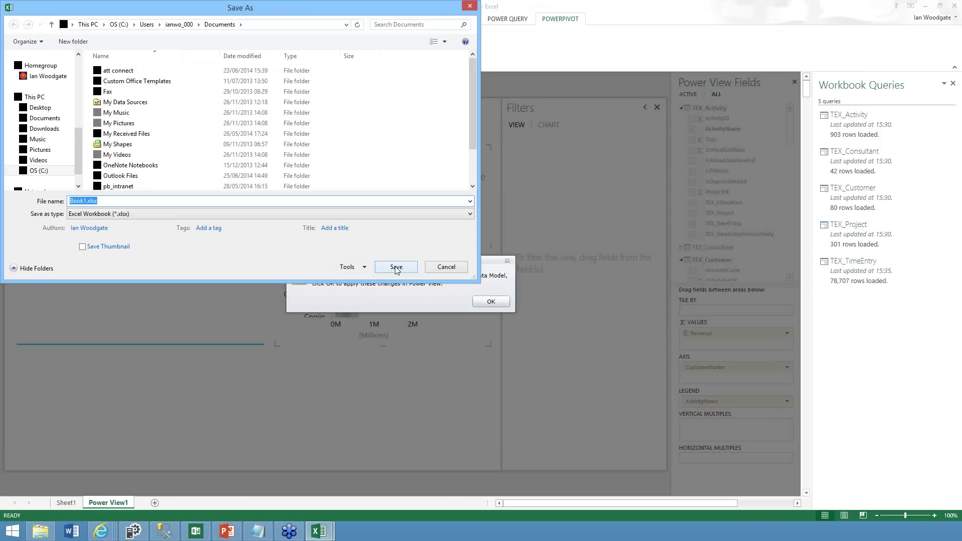
pyautogui.click(395, 267)
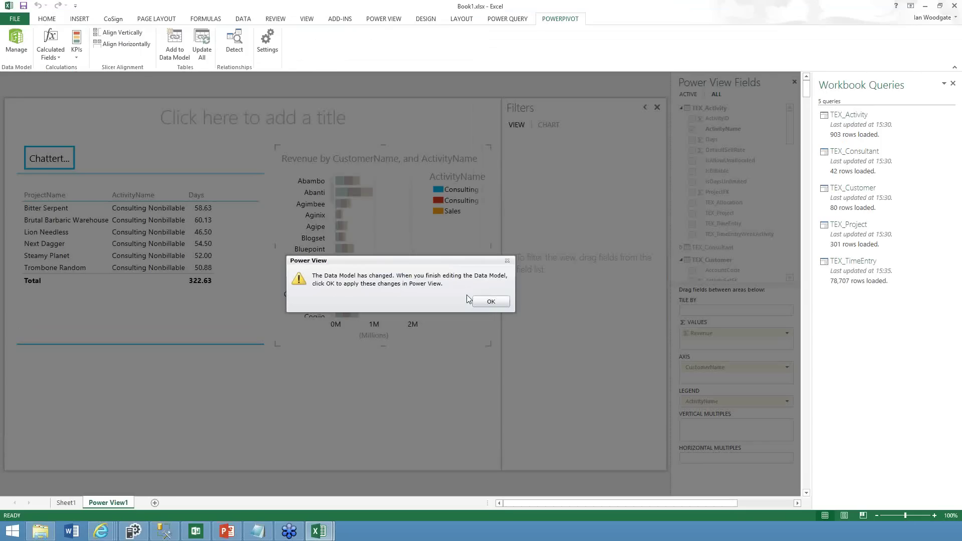
pyautogui.click(490, 301)
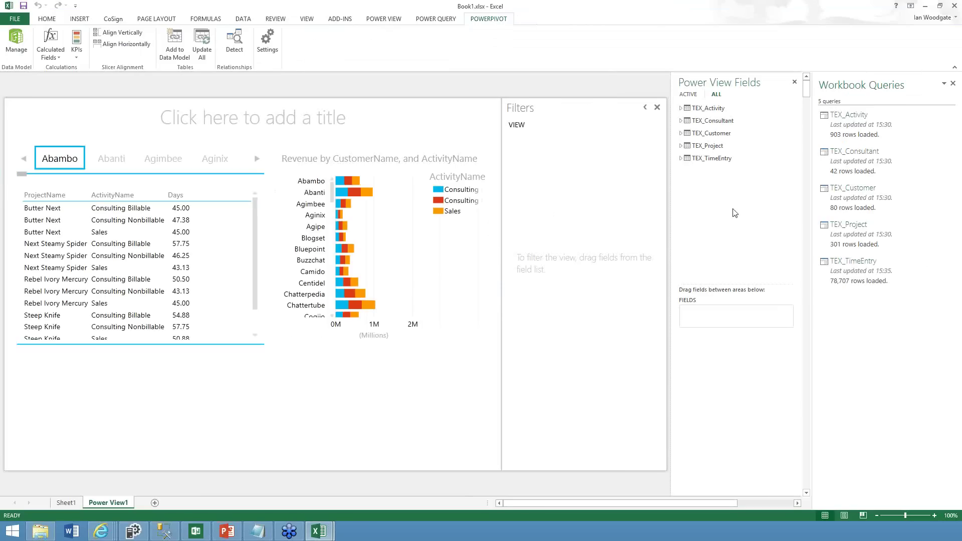
# Add a table of the Average Rate KPI's value, goal and status from TEX_TimeEntry
pyautogui.click(681, 159)
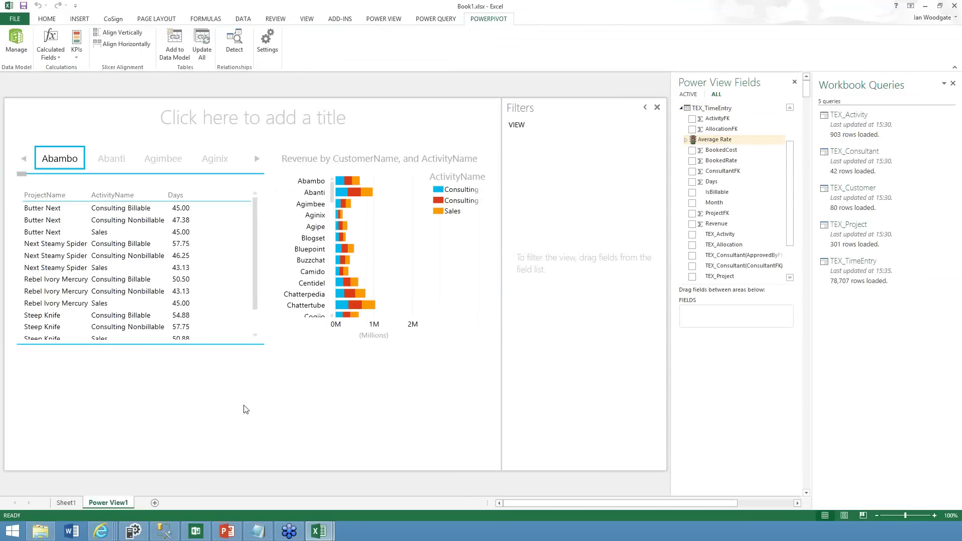
pyautogui.click(686, 142)
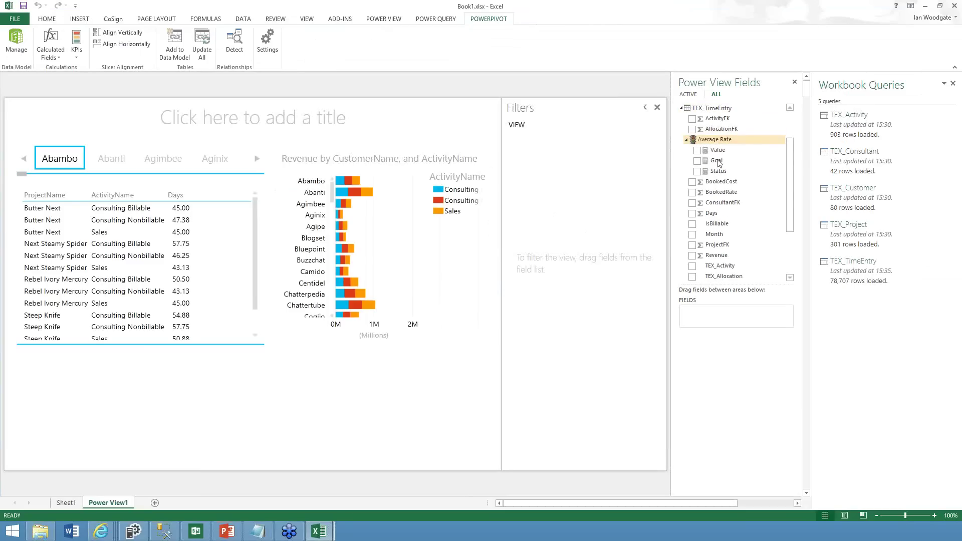
pyautogui.click(697, 150)
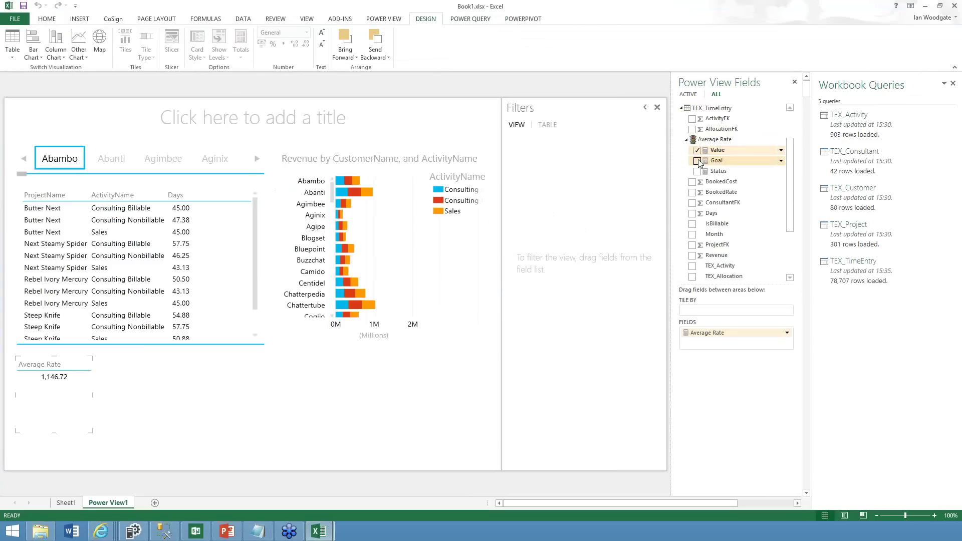
pyautogui.click(696, 161)
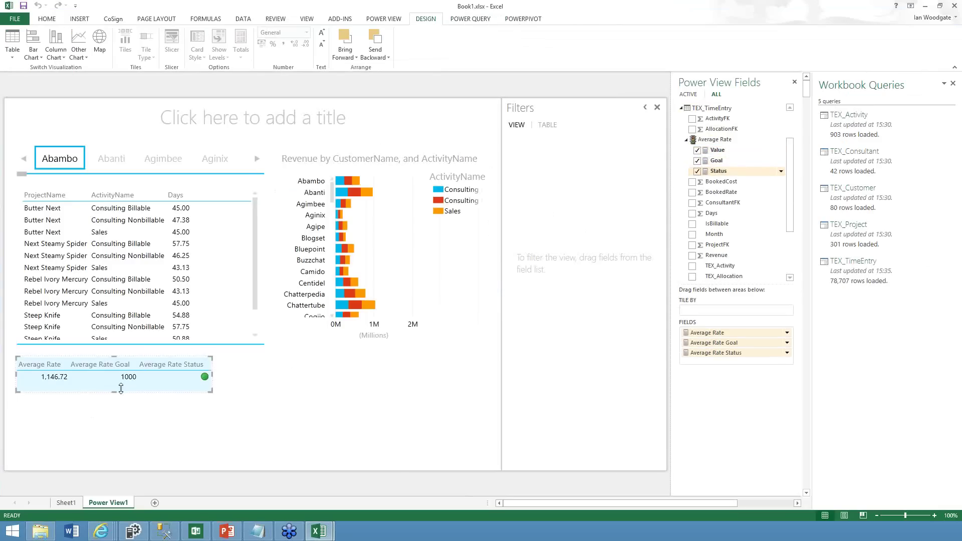
pyautogui.click(297, 437)
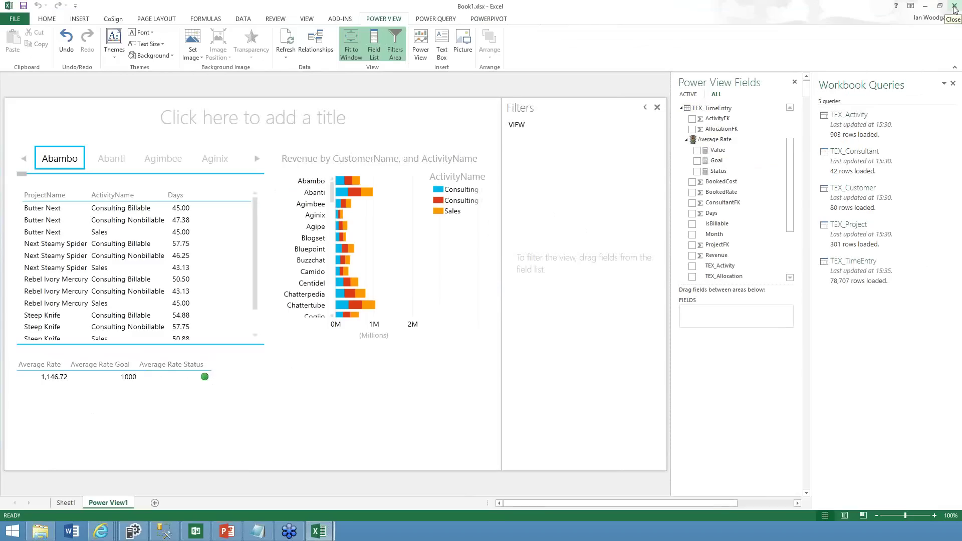
# Discard Book1's changes, then open PBIFinal.xlsx from the SPevo14 folder
pyautogui.click(954, 7)
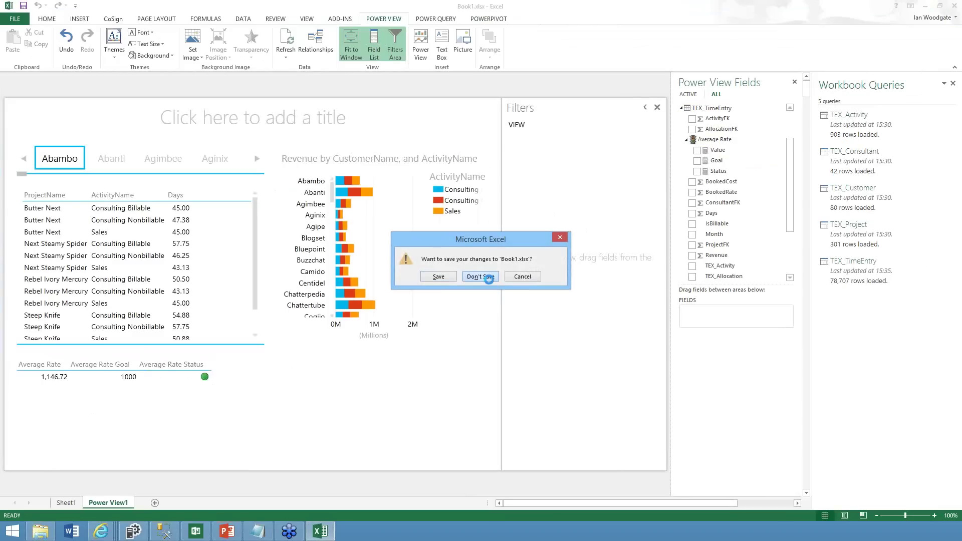
pyautogui.click(479, 276)
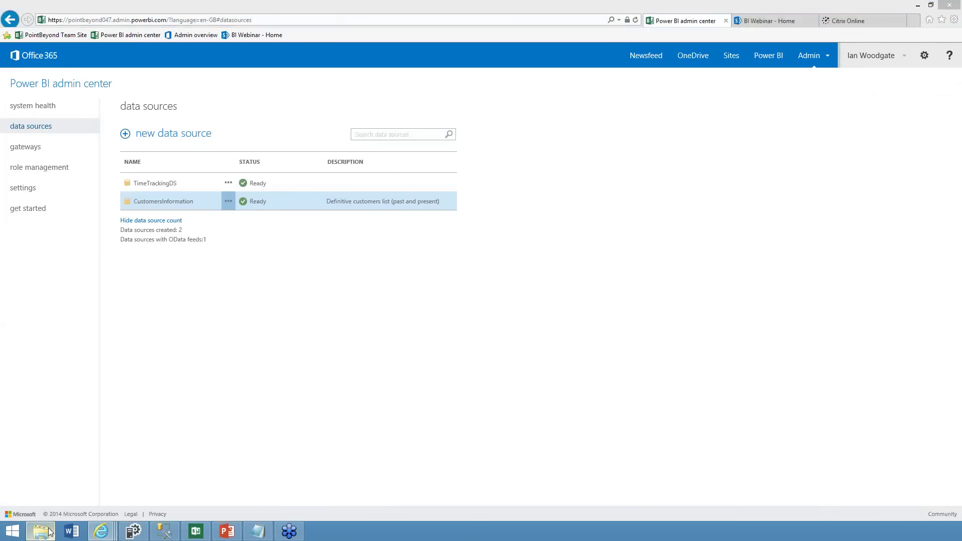
pyautogui.click(49, 532)
pyautogui.click(418, 224)
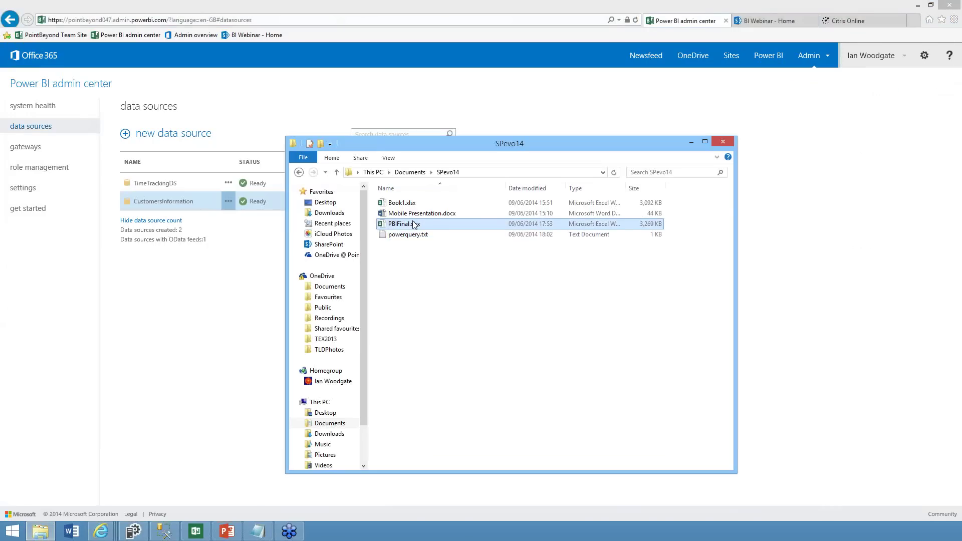
pyautogui.doubleClick(415, 224)
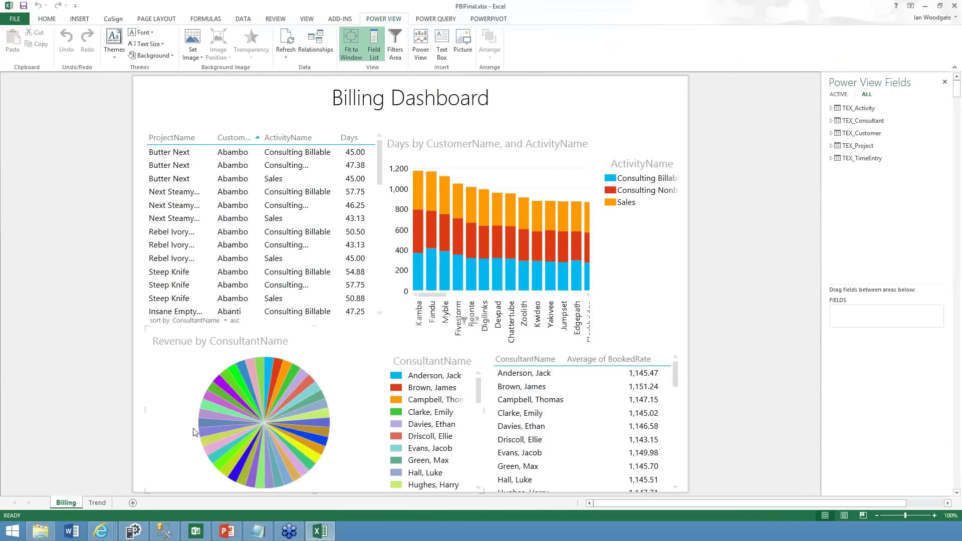
# Cross-filter the Billing dashboard by Roonte's Consulting billable days, a consultant, a project and Kwideo's nonbillable days
pyautogui.click(95, 503)
pyautogui.click(67, 502)
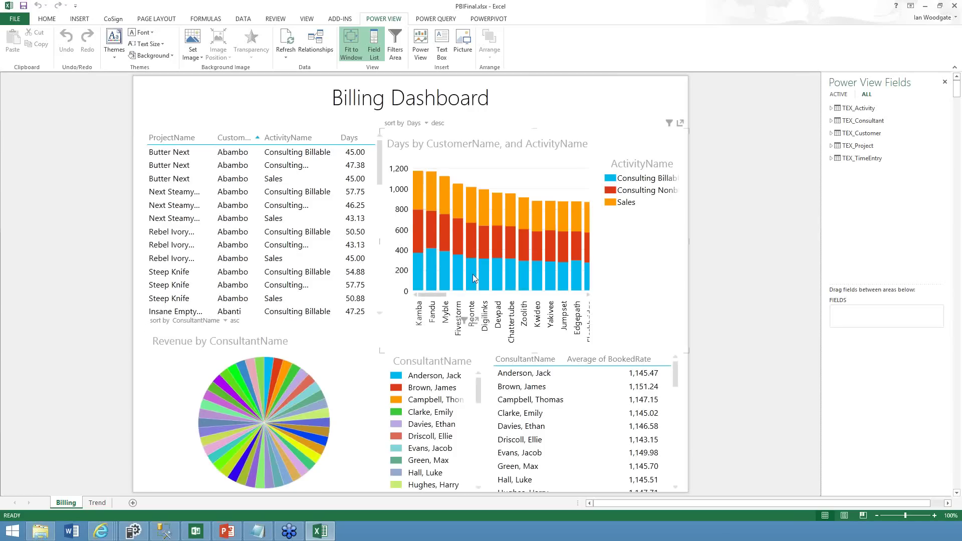
pyautogui.click(470, 274)
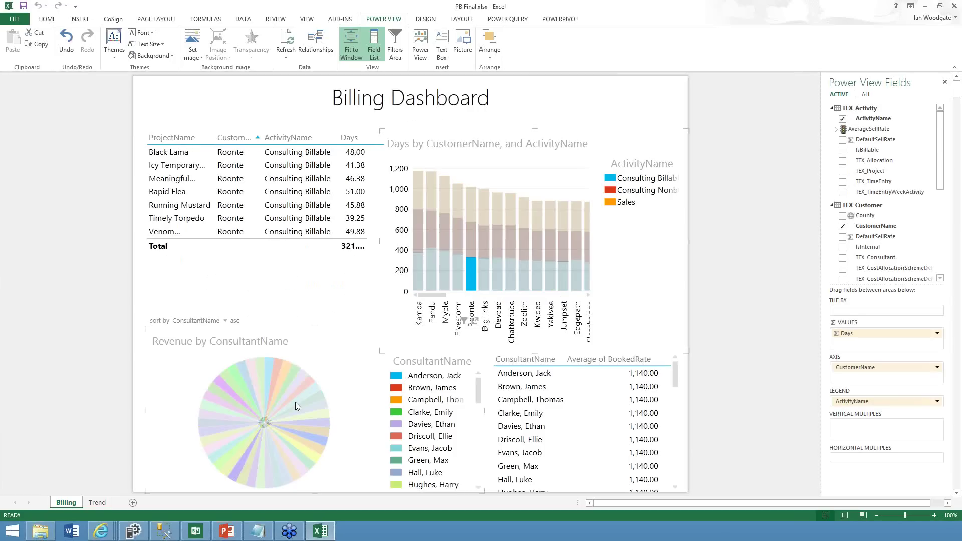
pyautogui.click(309, 401)
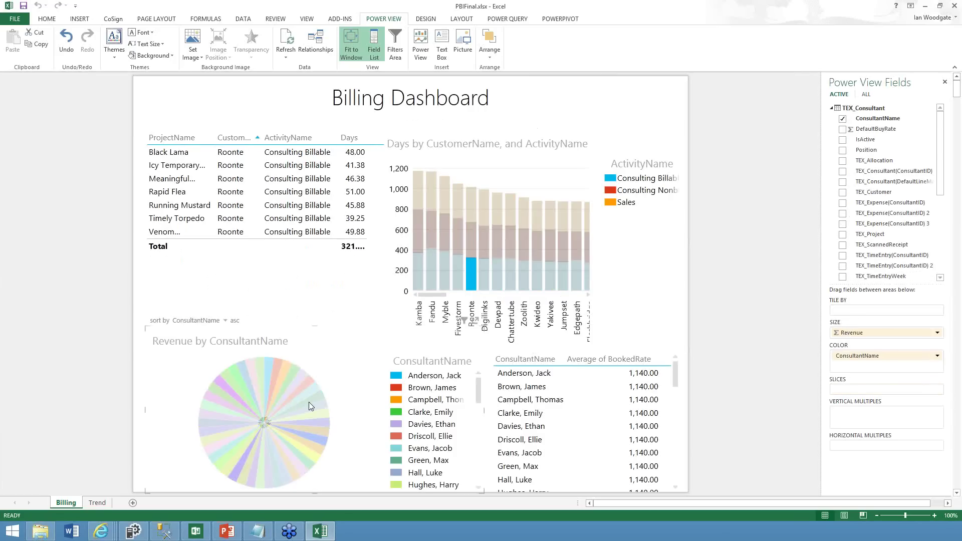
pyautogui.click(309, 402)
pyautogui.click(395, 387)
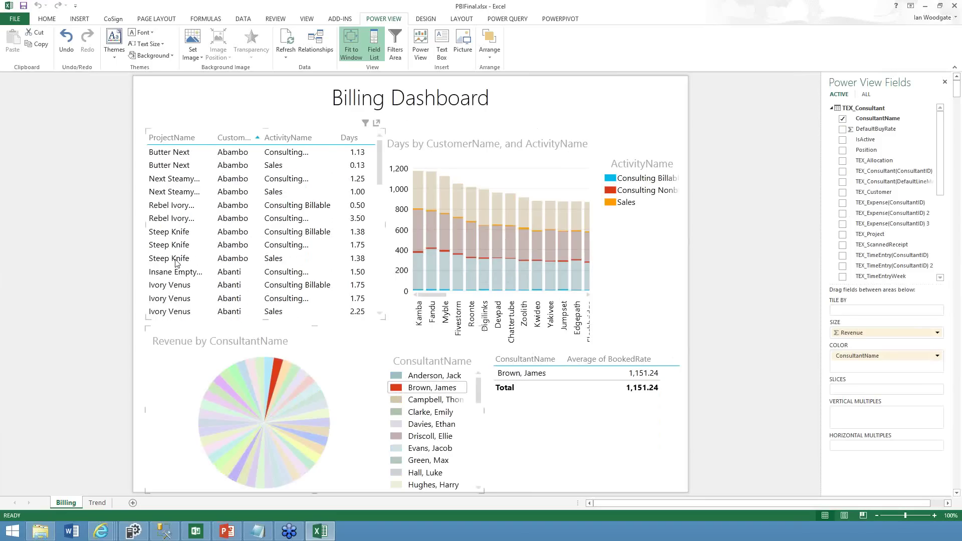
pyautogui.click(248, 257)
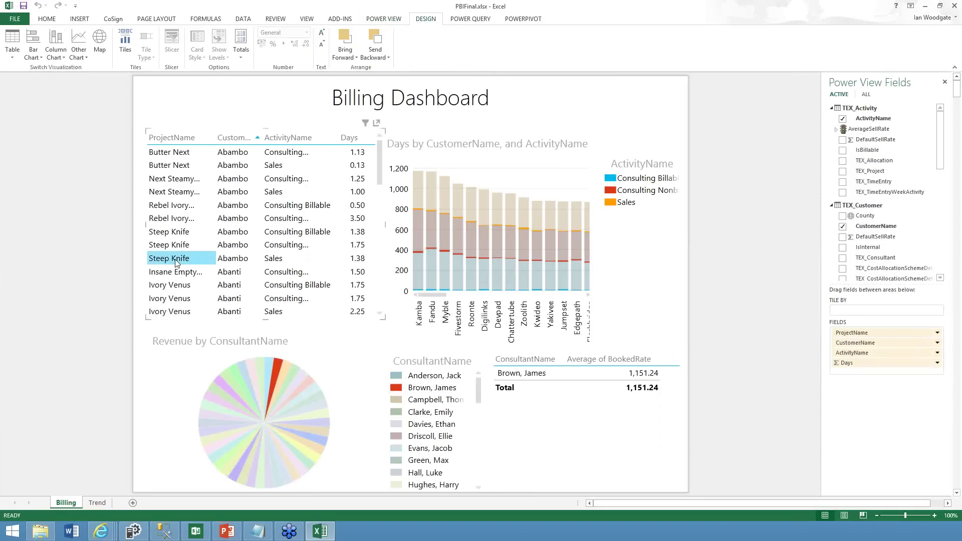
pyautogui.click(172, 177)
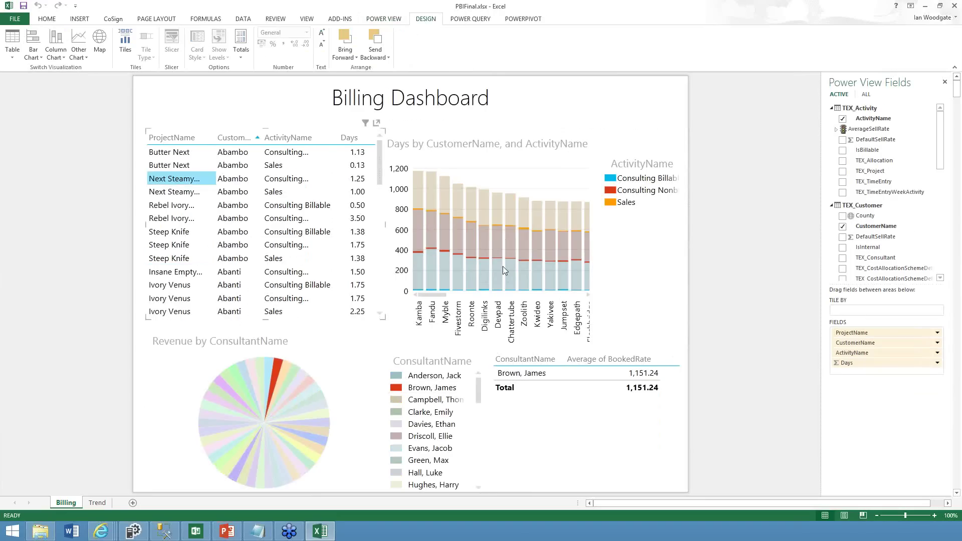
pyautogui.click(533, 245)
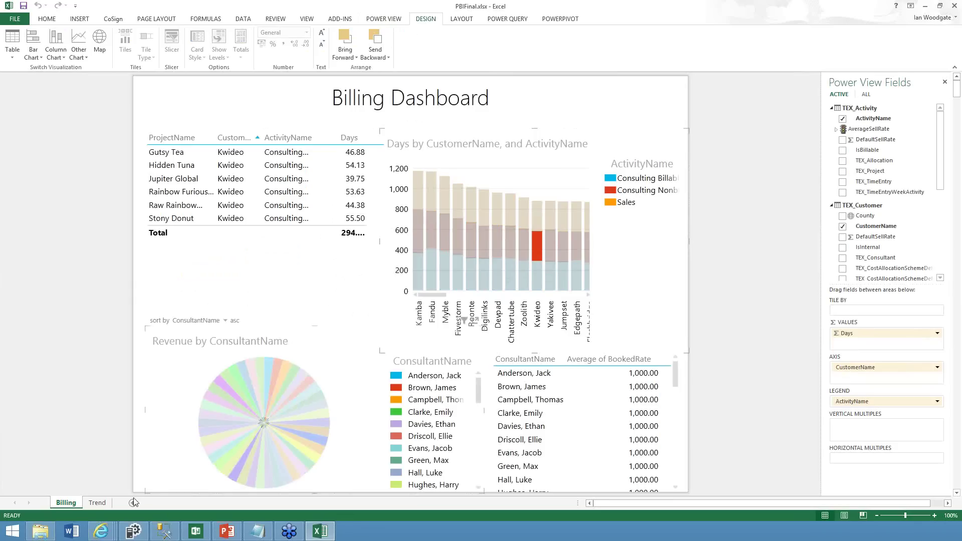
# Close the PBIFinal workbook without saving changes
pyautogui.click(954, 6)
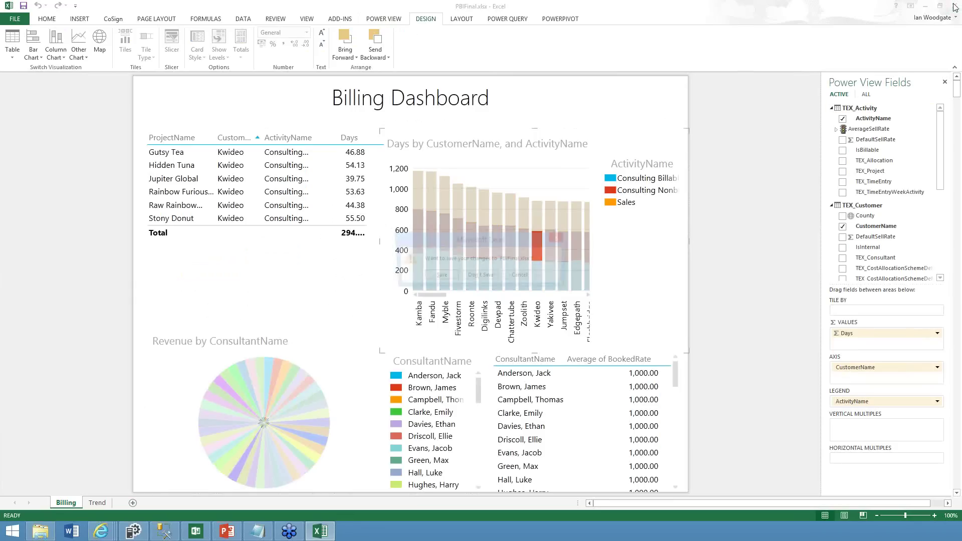
pyautogui.click(481, 277)
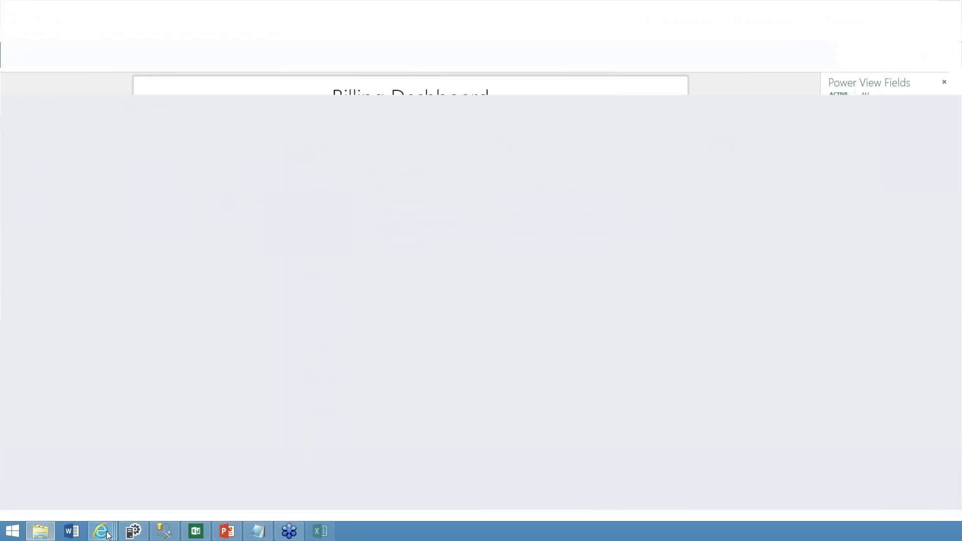
pyautogui.moveTo(95, 531)
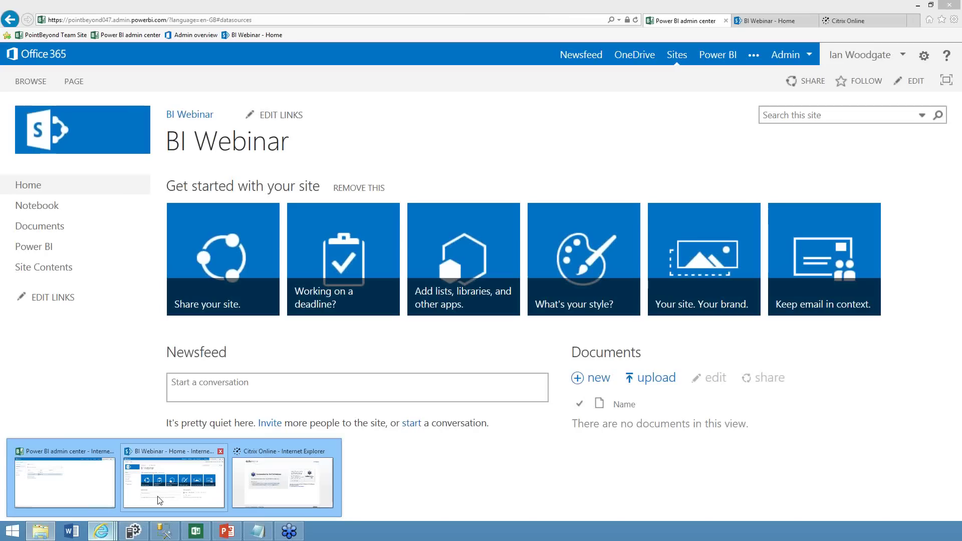
# On the BI Webinar site, open the Power BI page, choose your own data, and start adding a document
pyautogui.click(173, 493)
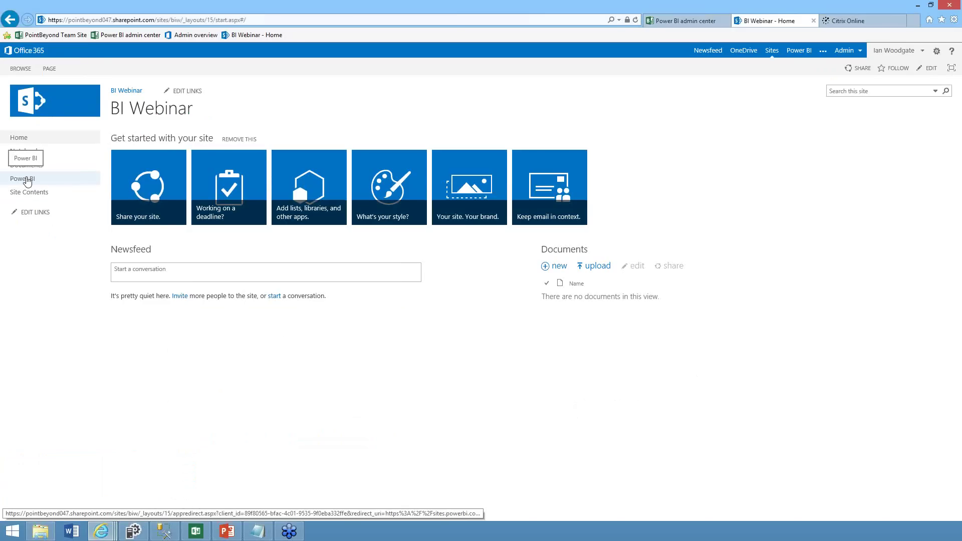
pyautogui.click(27, 179)
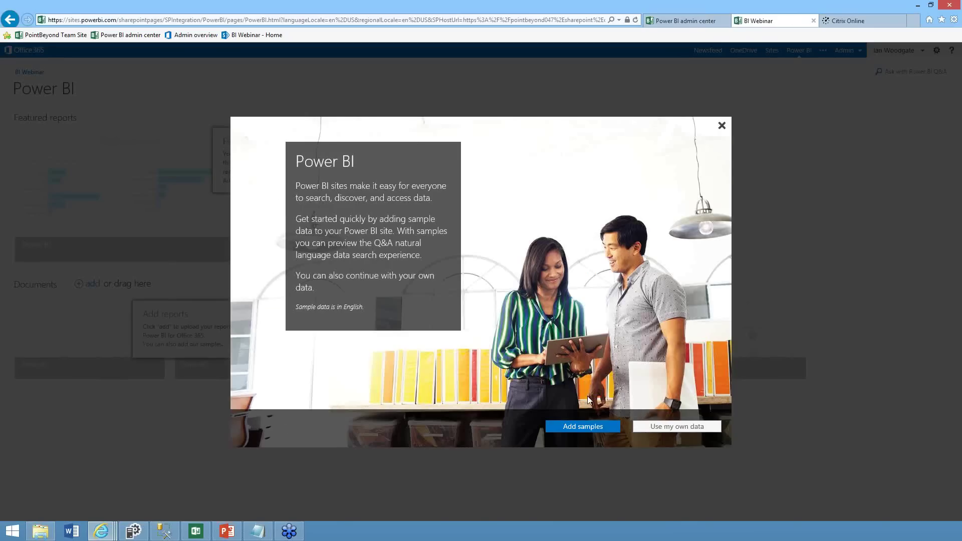
pyautogui.click(591, 428)
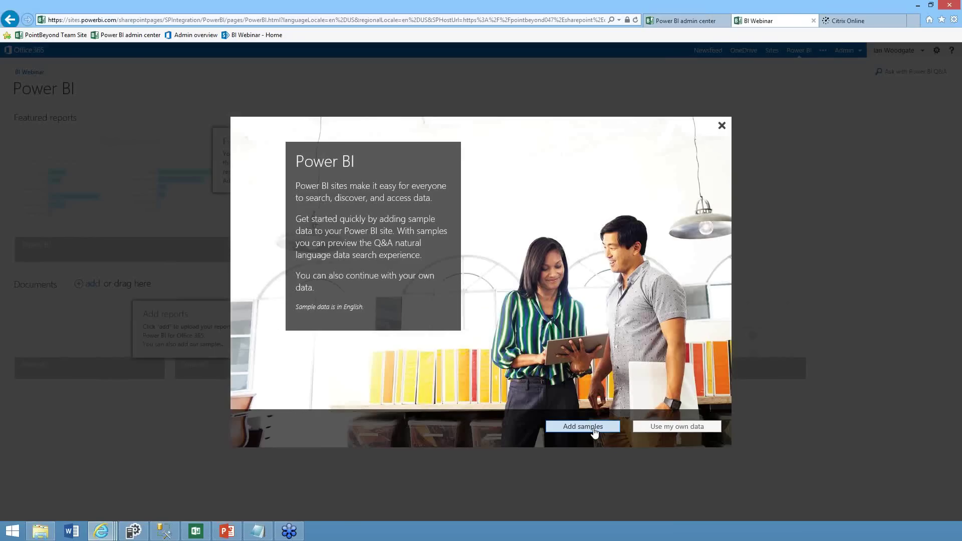
pyautogui.click(666, 428)
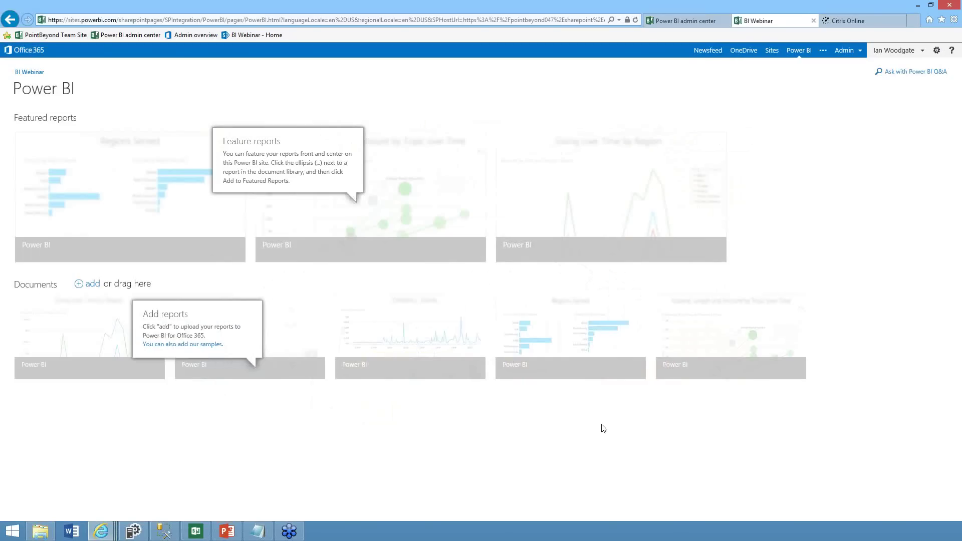
pyautogui.click(91, 284)
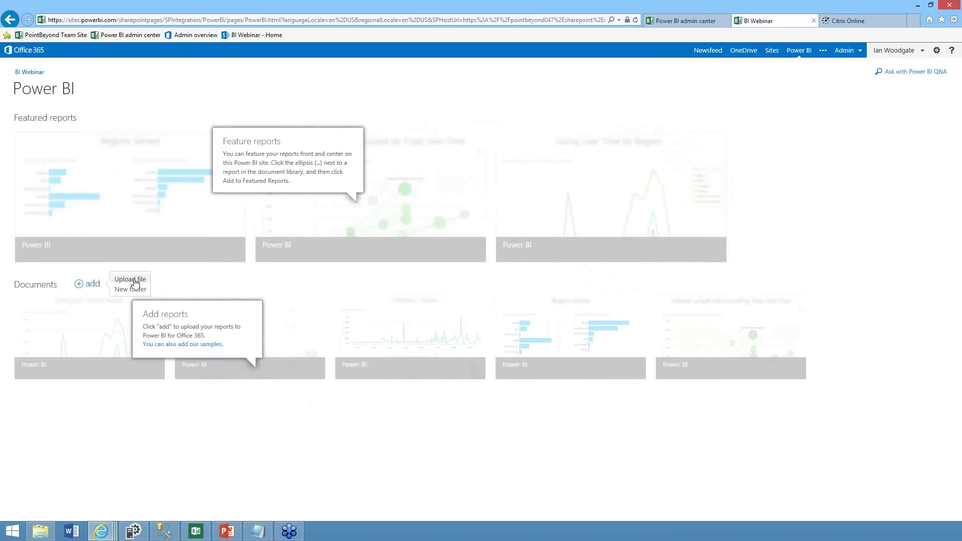
# Try uploading a file to Documents via the file chooser, then cancel adding the report
pyautogui.click(135, 283)
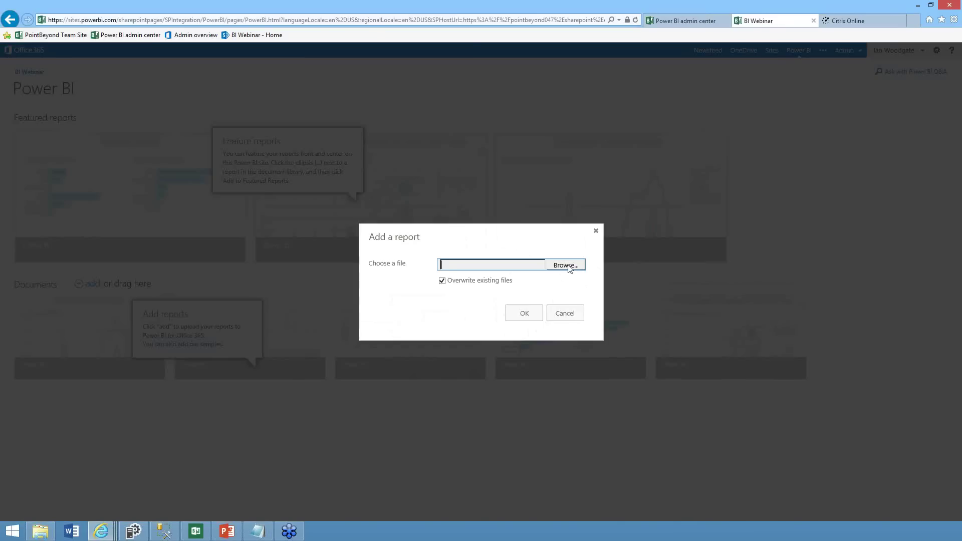
pyautogui.click(568, 266)
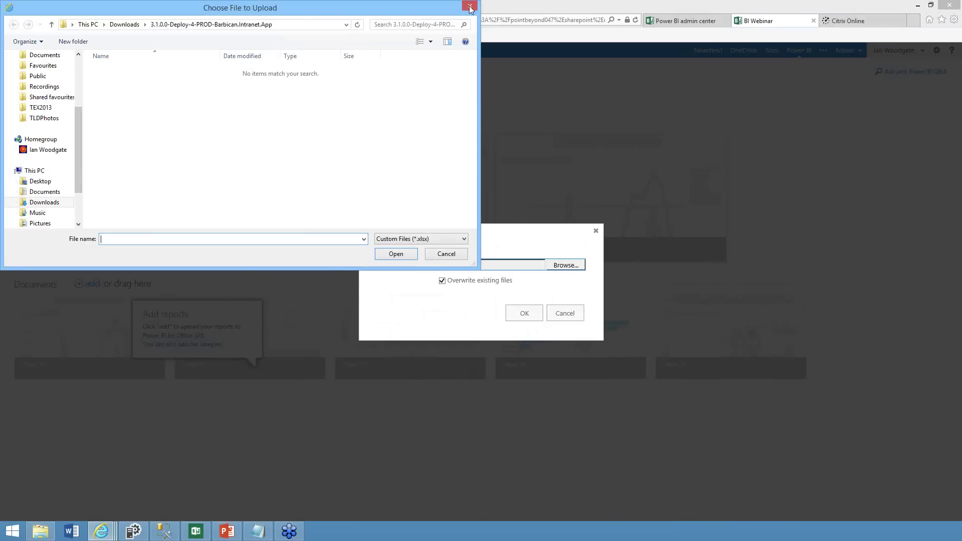
pyautogui.click(439, 257)
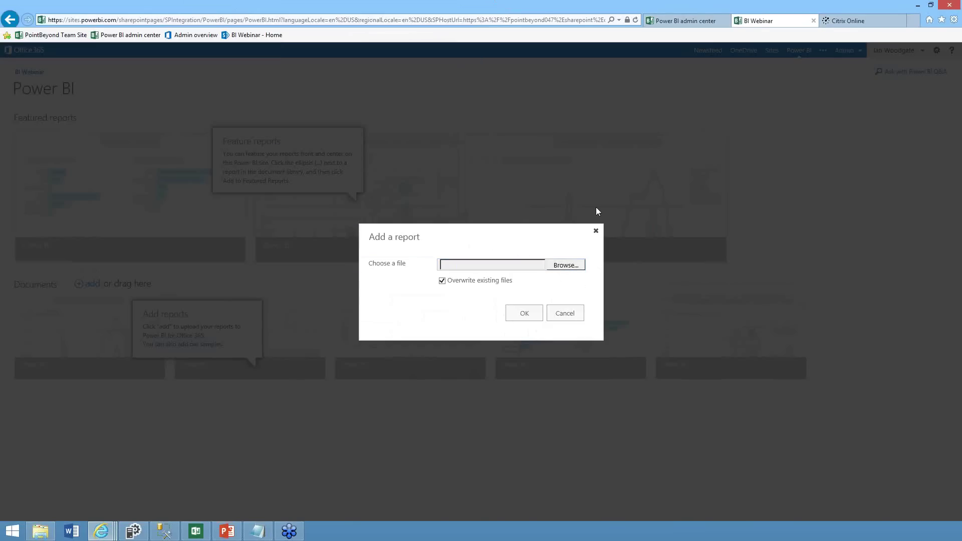
pyautogui.click(596, 230)
# Drag PBIFinal.xlsx from the SPevo14 folder onto the Power BI page to upload it, then maximize the browser
pyautogui.moveTo(582, 10); pyautogui.dragTo(258, 50)
pyautogui.click(544, 148)
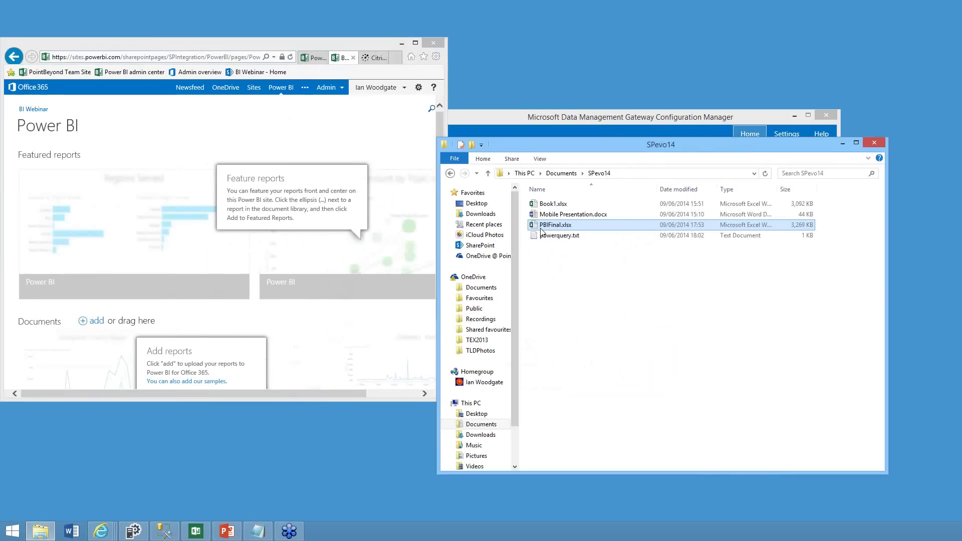
pyautogui.moveTo(546, 226); pyautogui.dragTo(193, 361)
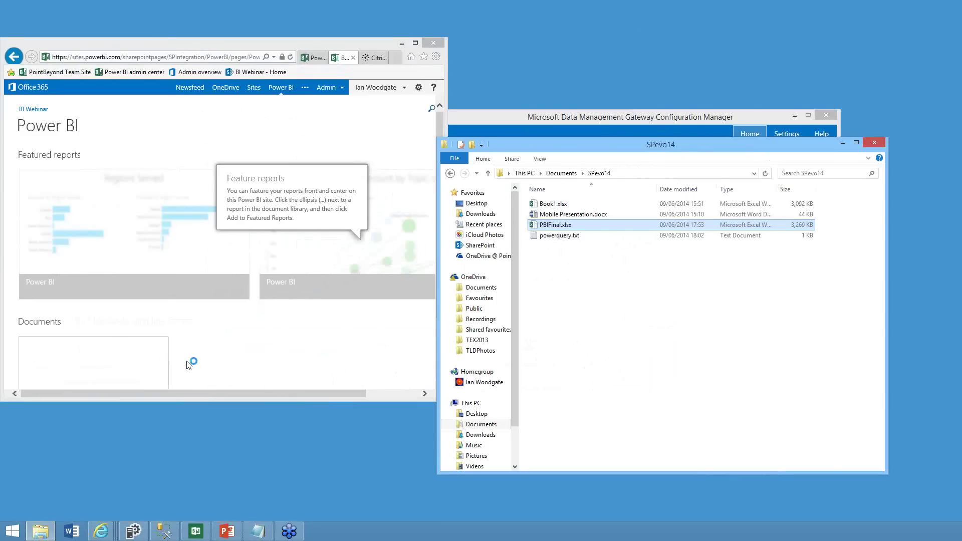
pyautogui.click(416, 44)
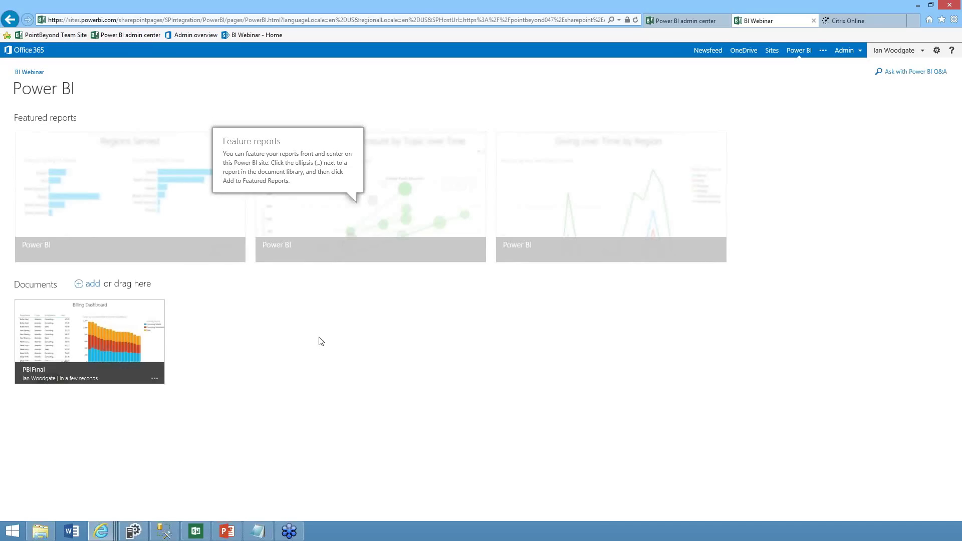
# From the PBIFinal tile's menu, choose Favorite, Add to Featured Reports, and Add to Q&A
pyautogui.click(155, 379)
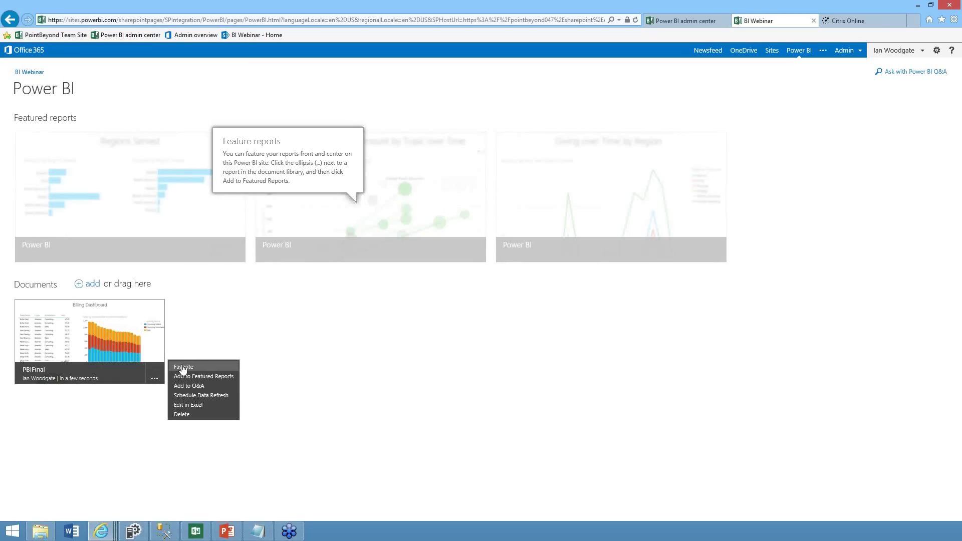
pyautogui.click(183, 367)
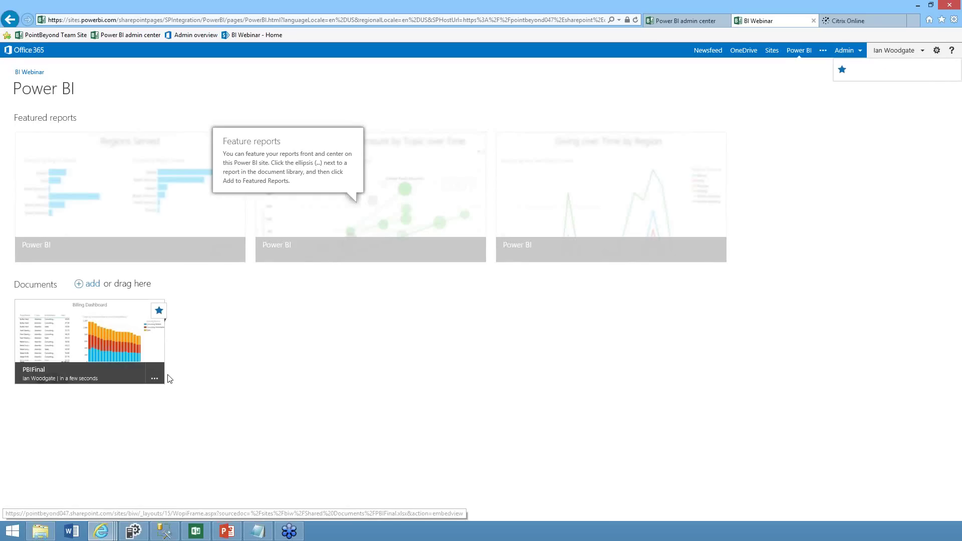
pyautogui.click(154, 379)
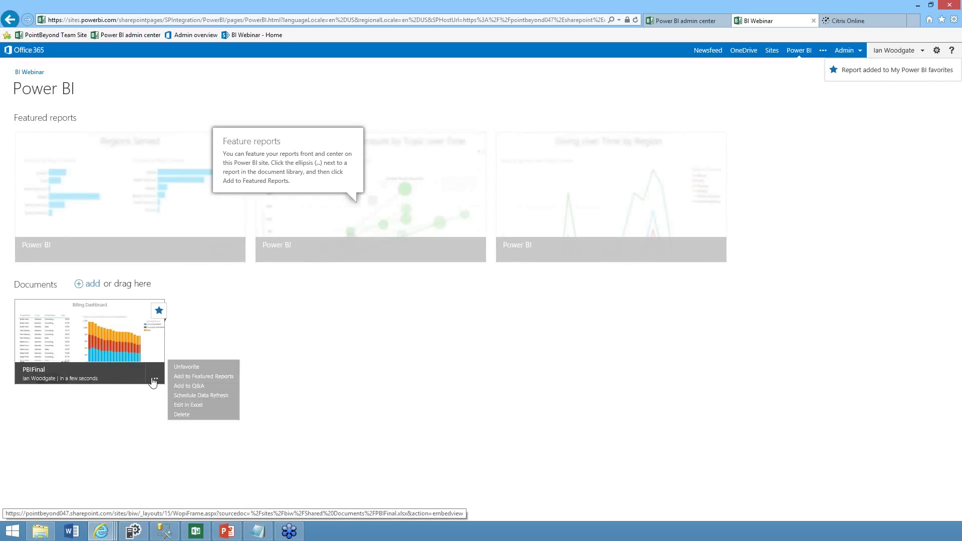
pyautogui.click(186, 377)
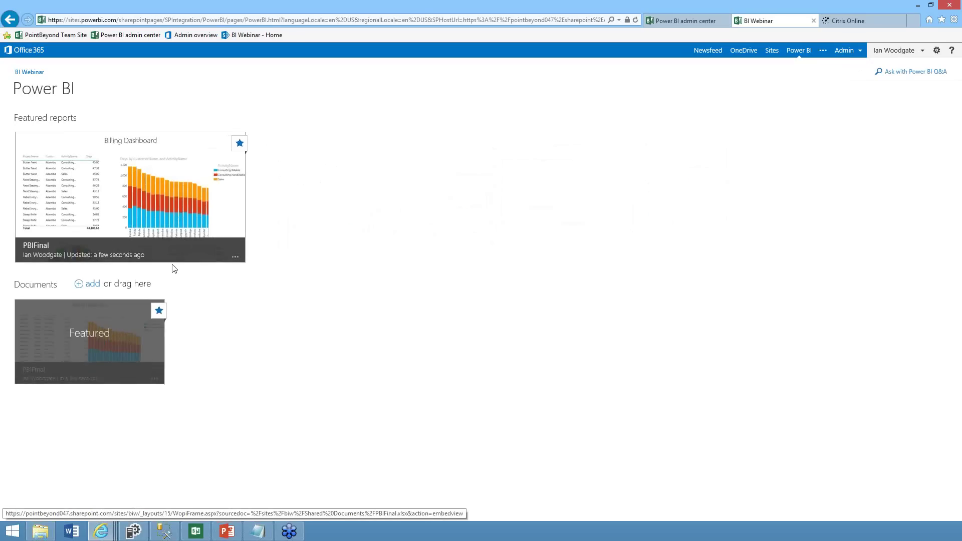
pyautogui.click(155, 380)
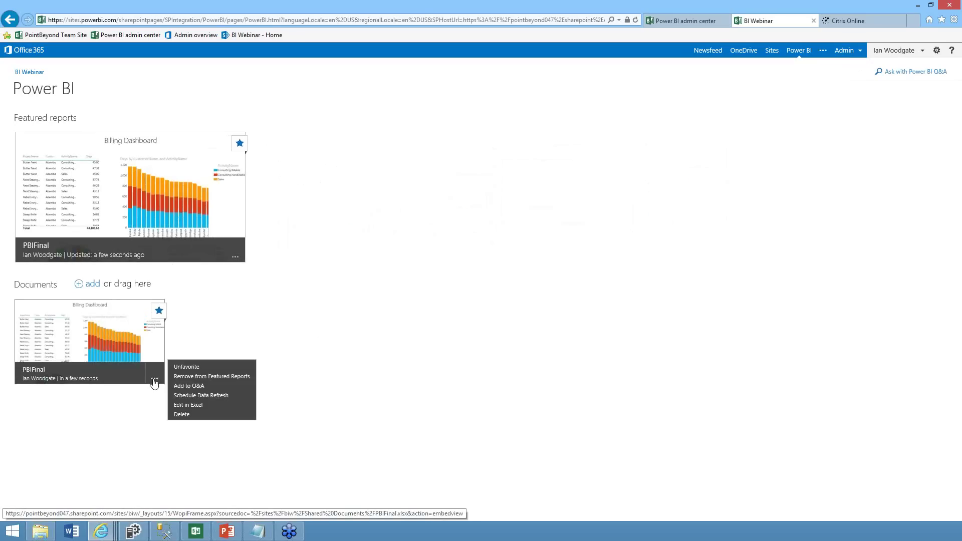
pyautogui.click(194, 387)
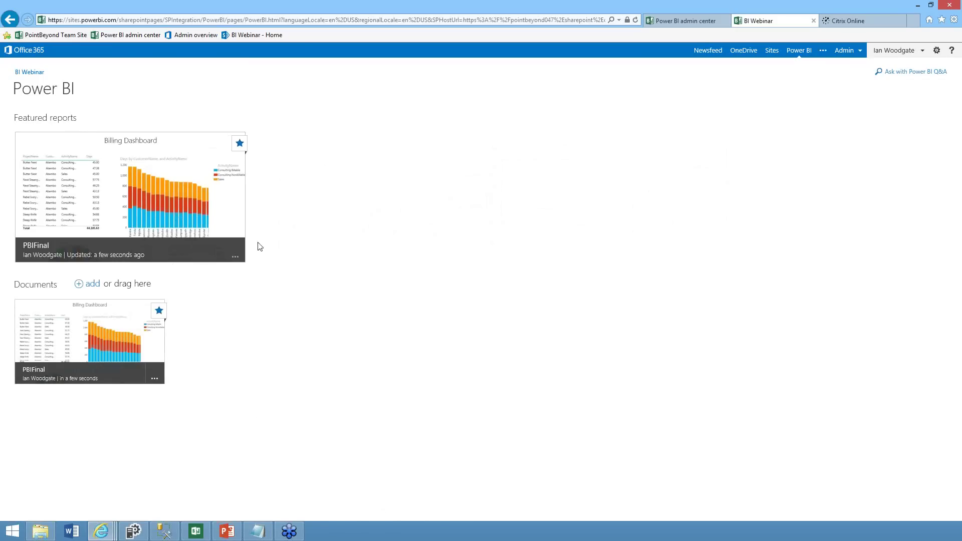
# Open the featured PBIFinal report and cross-filter it by Devpad nonbillable days, Digilinks billable days and consultant slices
pyautogui.click(144, 197)
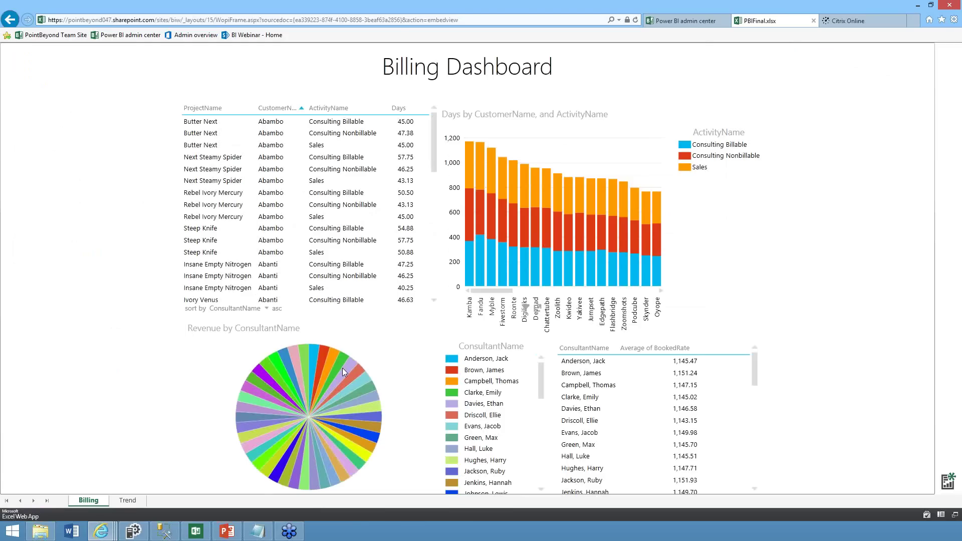
pyautogui.moveTo(344, 369)
pyautogui.click(535, 237)
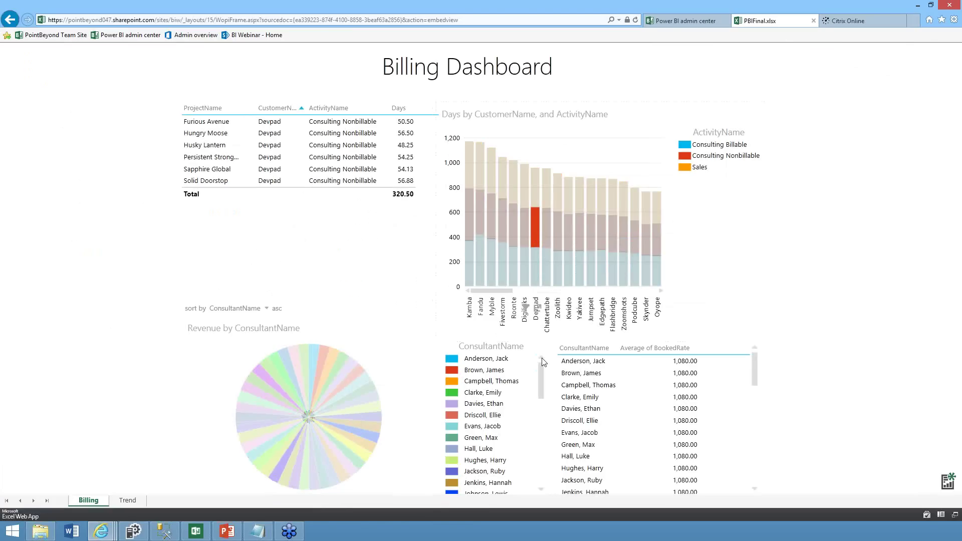
pyautogui.click(519, 257)
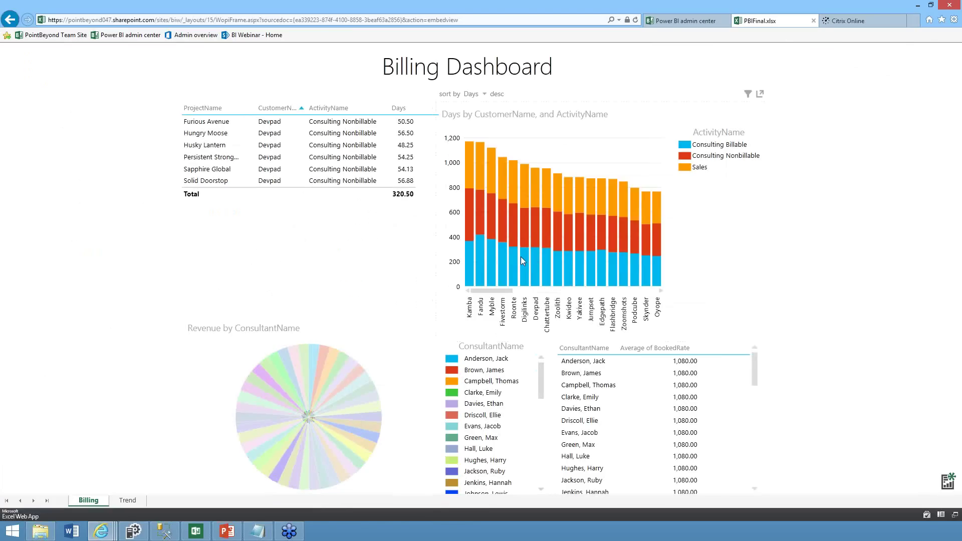
pyautogui.moveTo(525, 260)
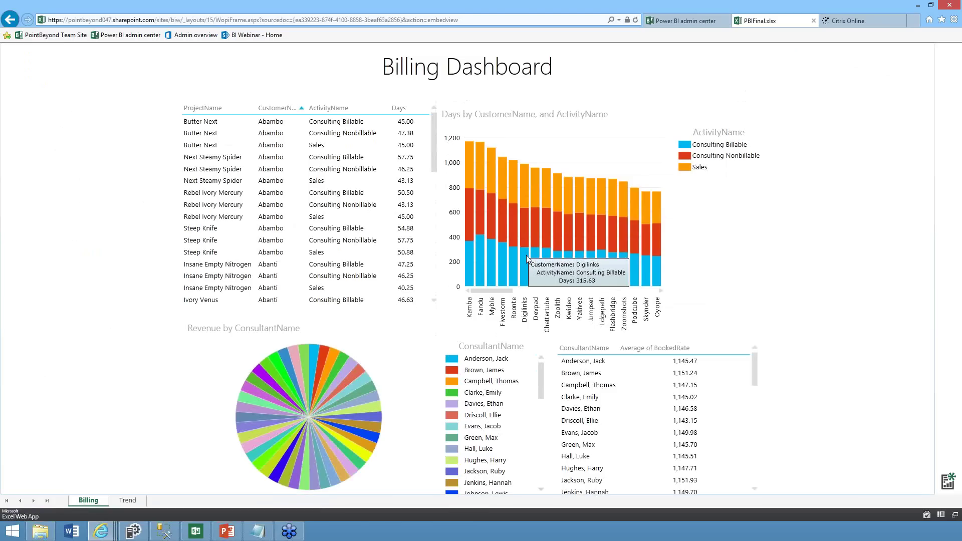
pyautogui.click(526, 259)
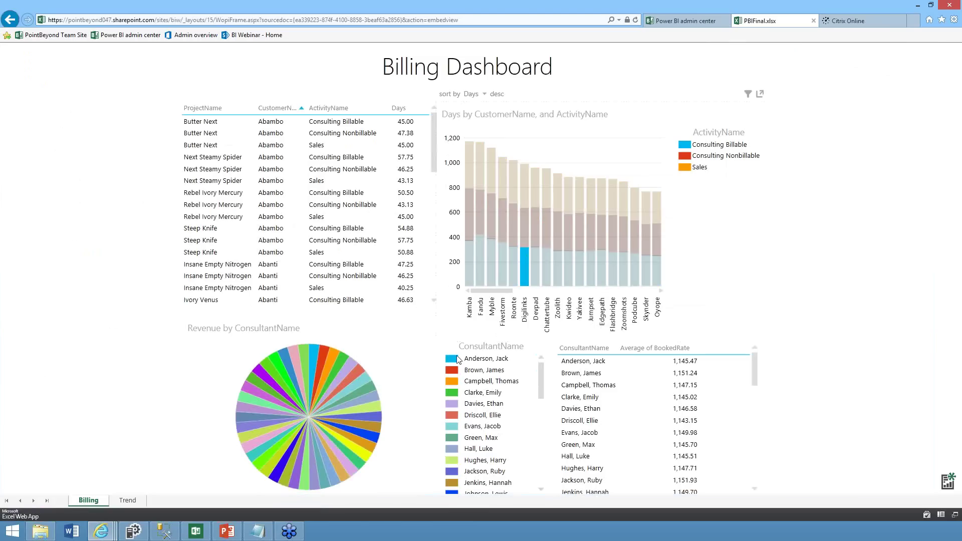
pyautogui.click(356, 383)
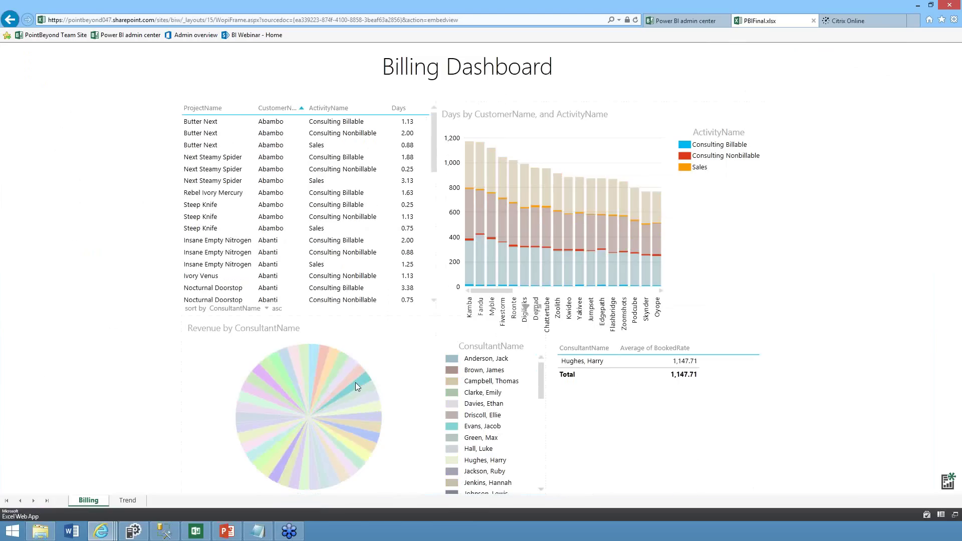
pyautogui.click(335, 371)
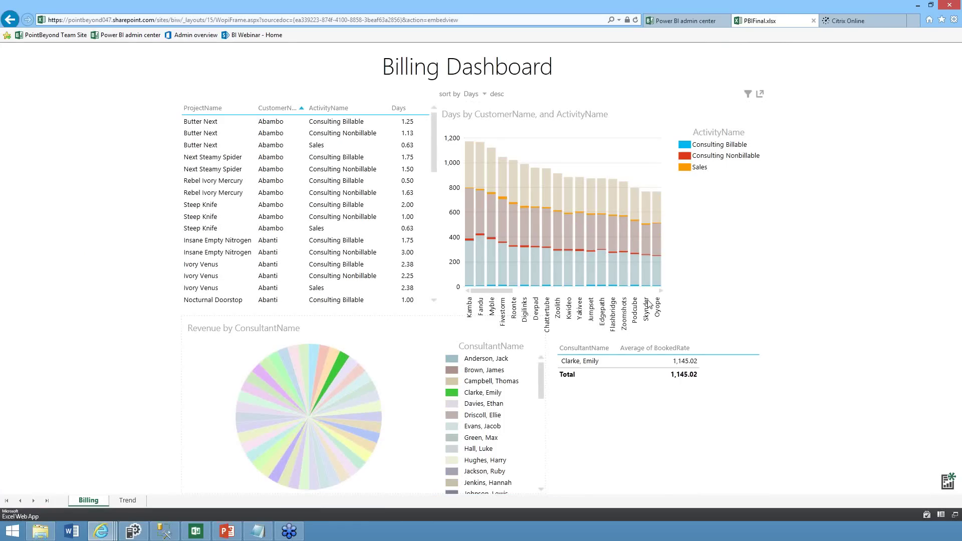
# View the Trend sheet, return to the Billing sheet, and show the Days chart's filters
pyautogui.click(127, 500)
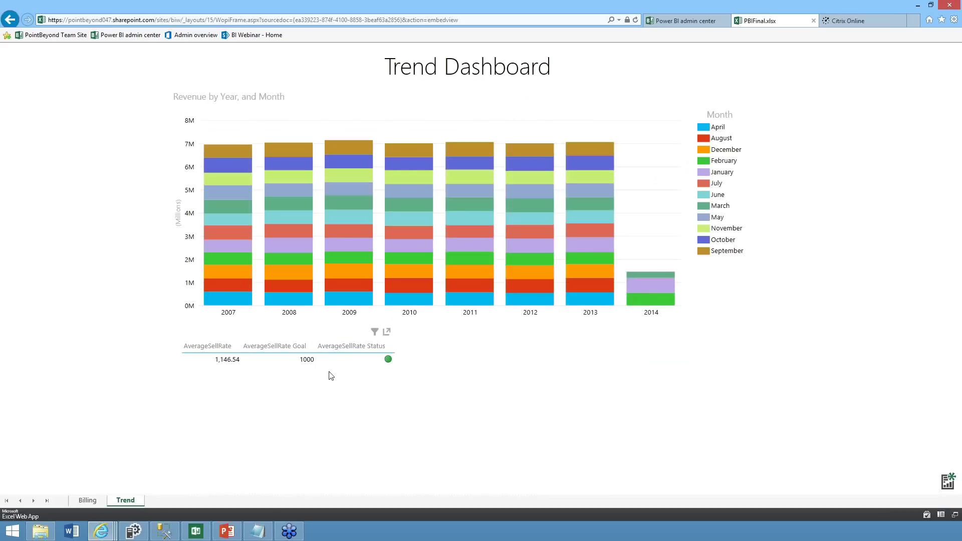
pyautogui.click(88, 500)
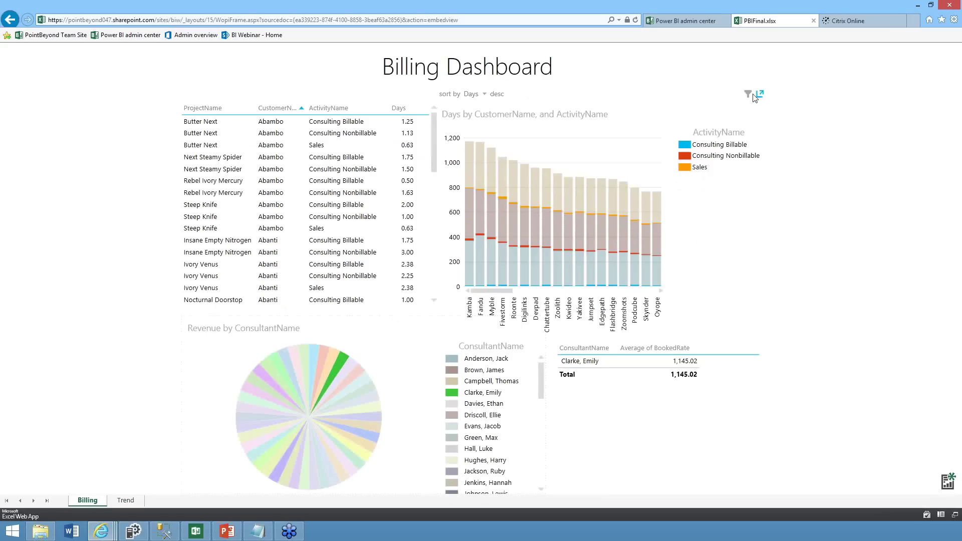
pyautogui.click(747, 94)
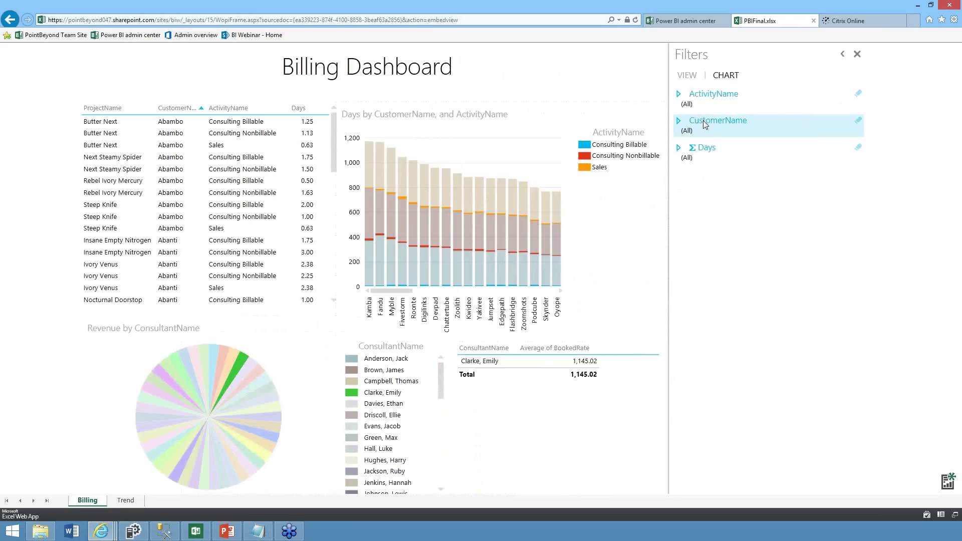
# Filter the chart to customers Abanti, Blogset and Agipe and the Sales activity, then return to PowerPoint
pyautogui.click(702, 121)
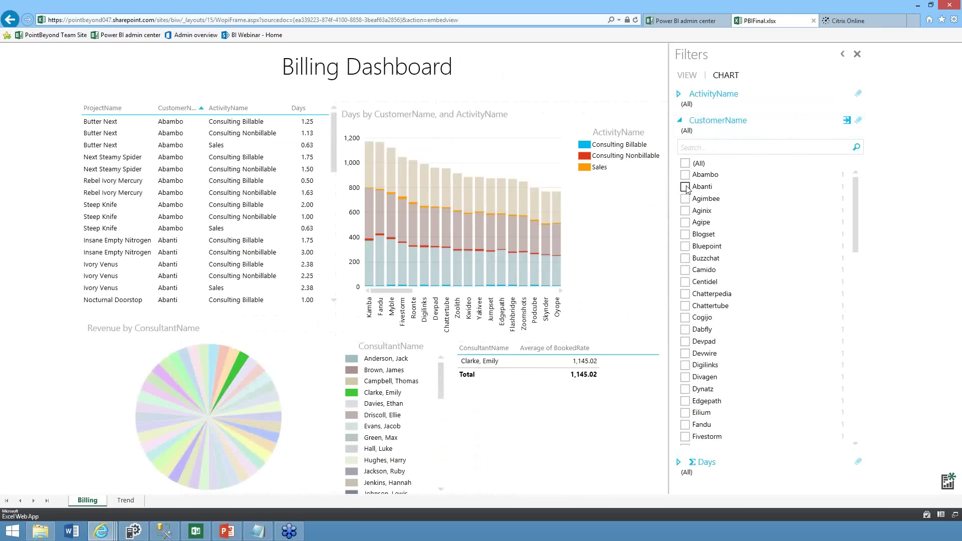
pyautogui.click(684, 186)
pyautogui.click(685, 235)
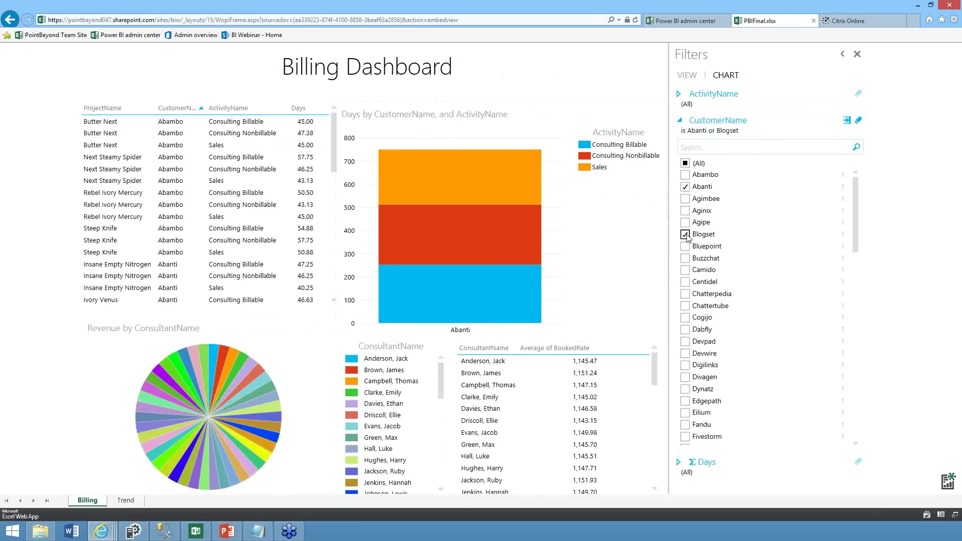
pyautogui.click(686, 223)
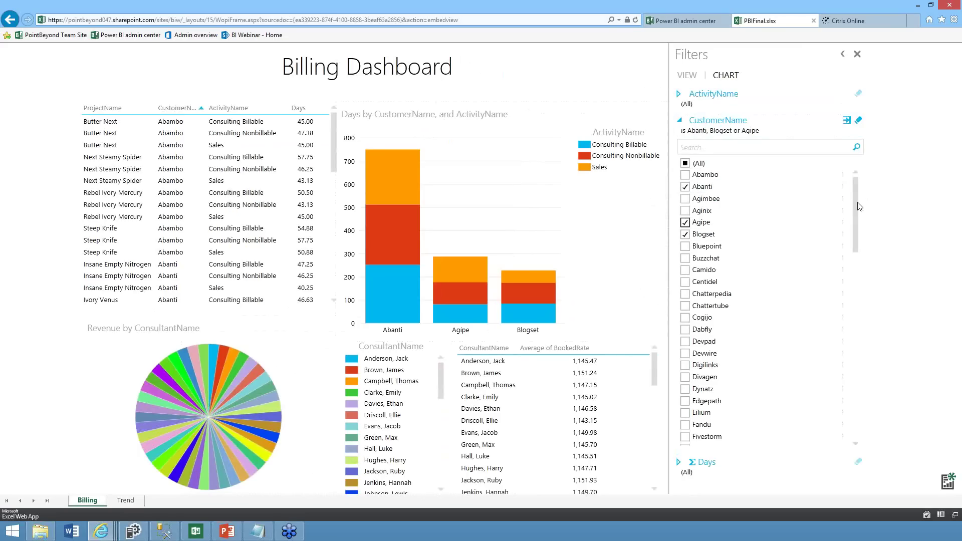
pyautogui.click(678, 94)
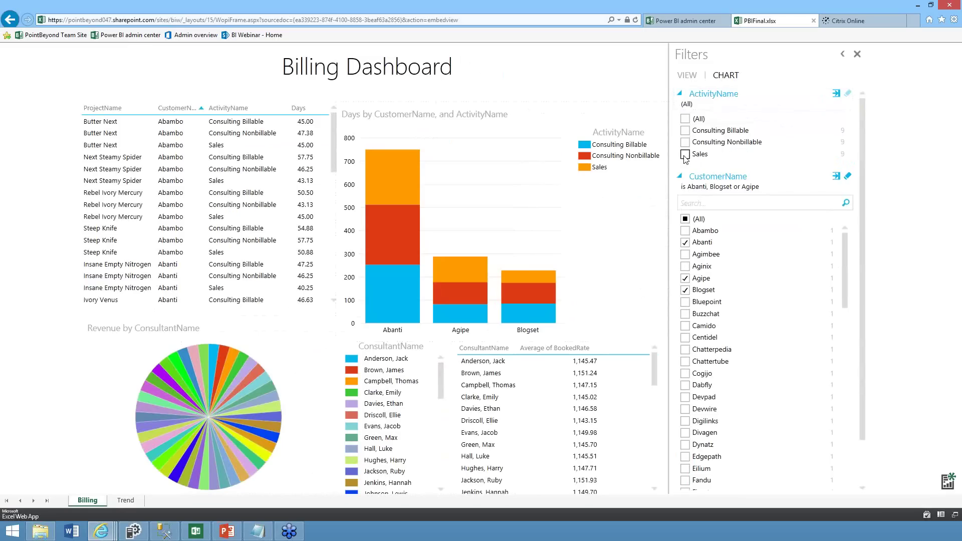
pyautogui.click(685, 155)
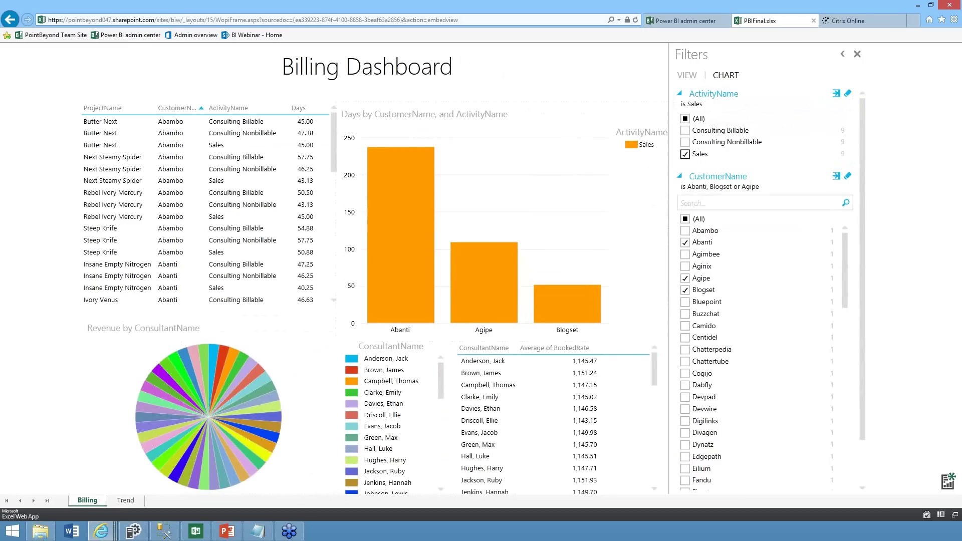
pyautogui.click(296, 533)
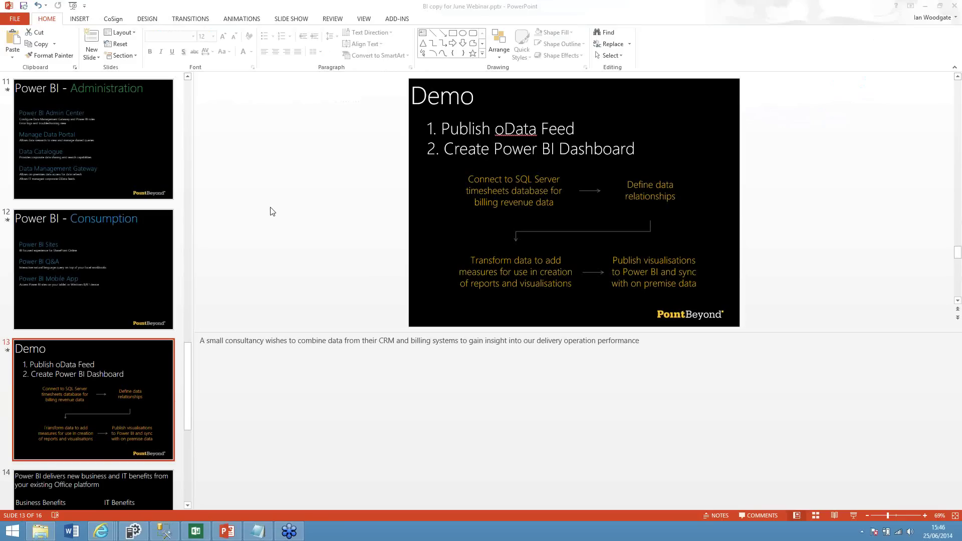
# Launch the Power BI app from Windows search and open the Billing Dashboard favorite
pyautogui.press('super')
pyautogui.write('powerPoint 2013')
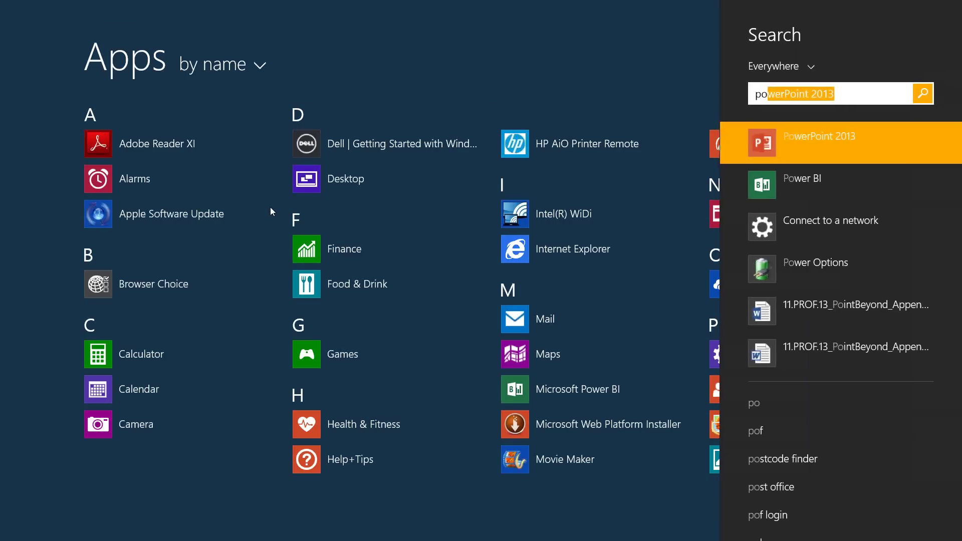
pyautogui.press('Down')
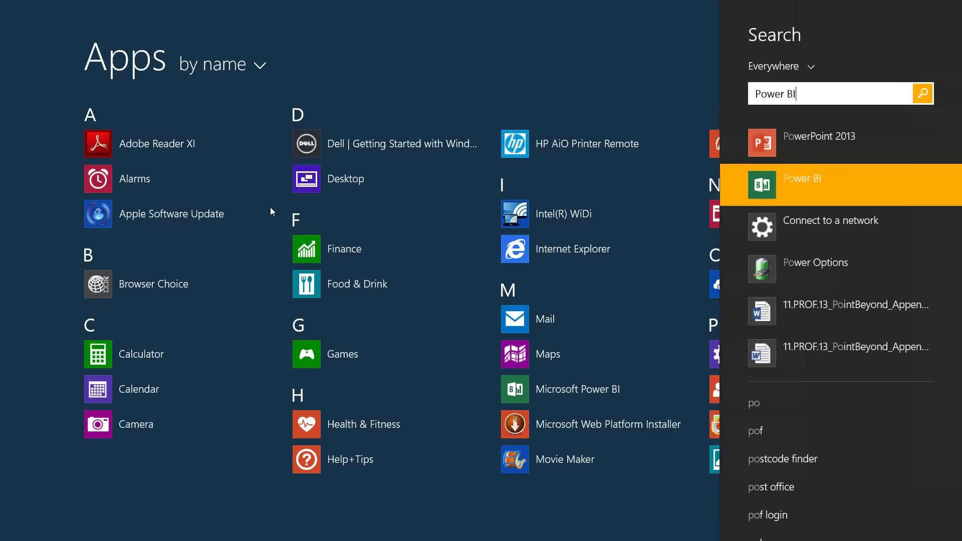
pyautogui.press('Return')
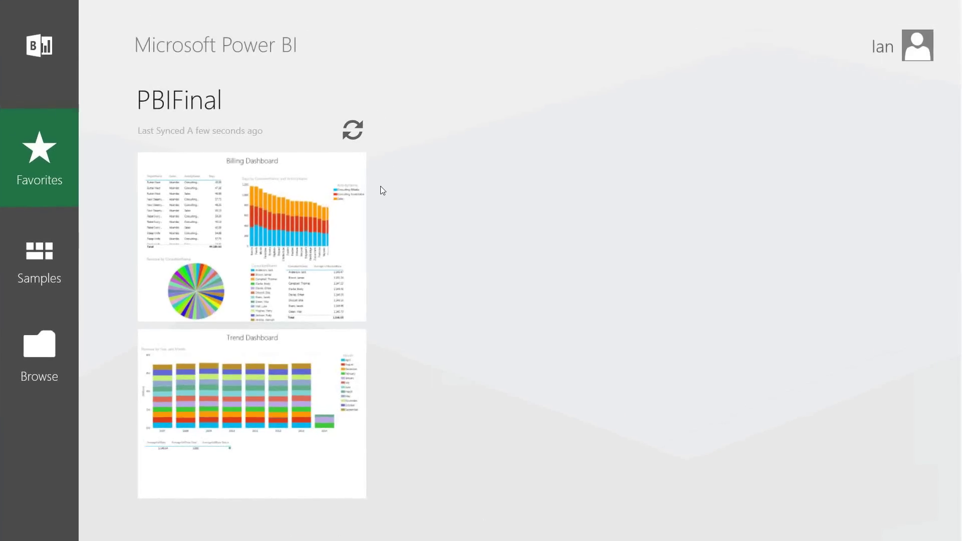
pyautogui.click(283, 209)
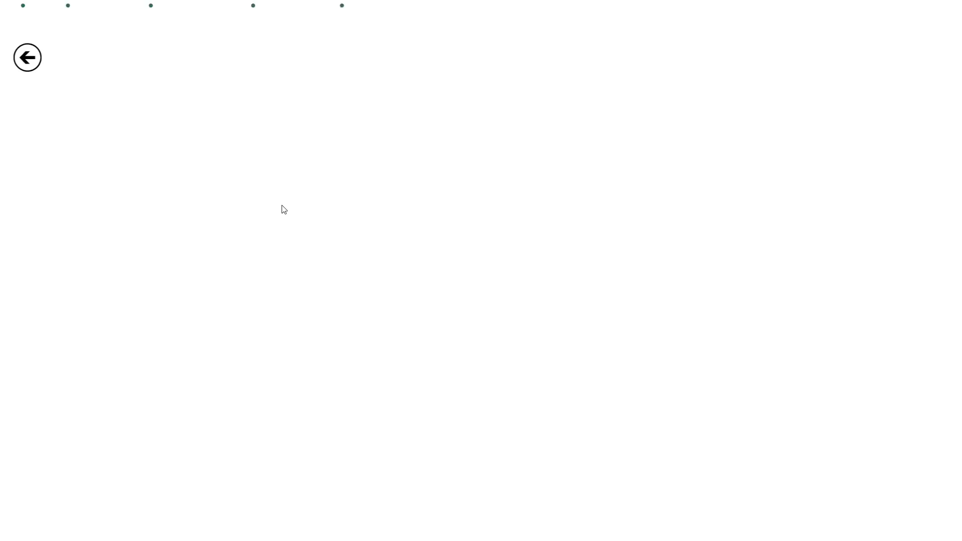
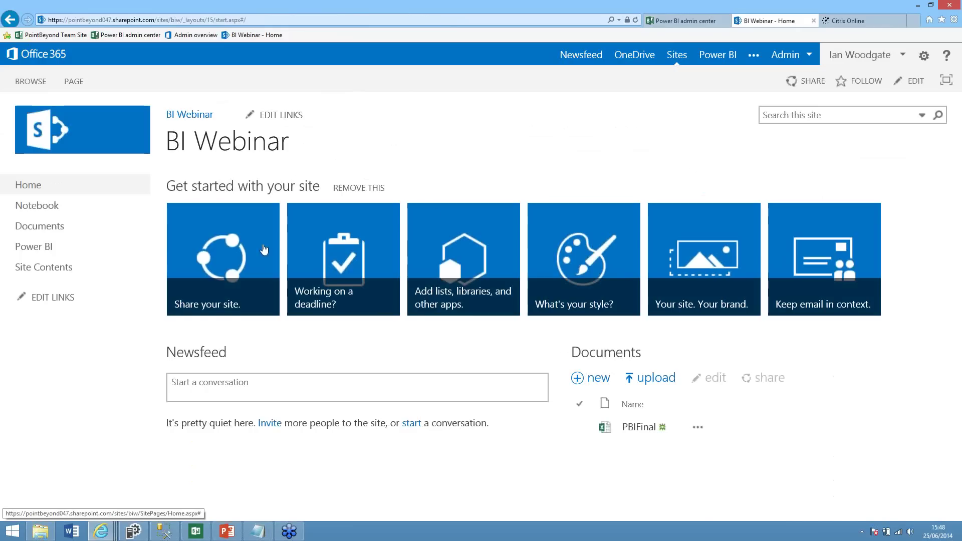
# Go to the site's Power BI page and open Q&A for the PBIFinal.xlsx workbook
pyautogui.click(48, 251)
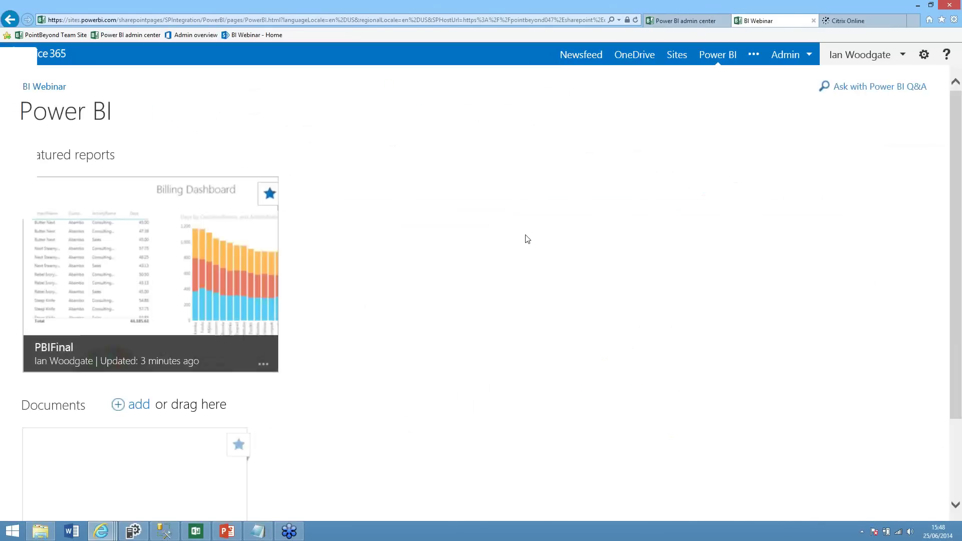
pyautogui.click(886, 90)
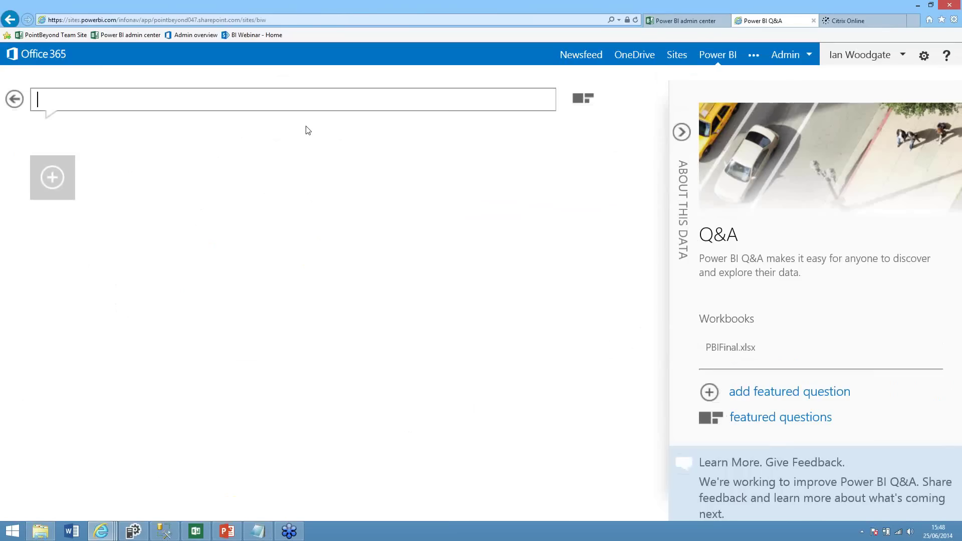
# Ask Q&A for the number of projects by customer name
pyautogui.write('number of proj')
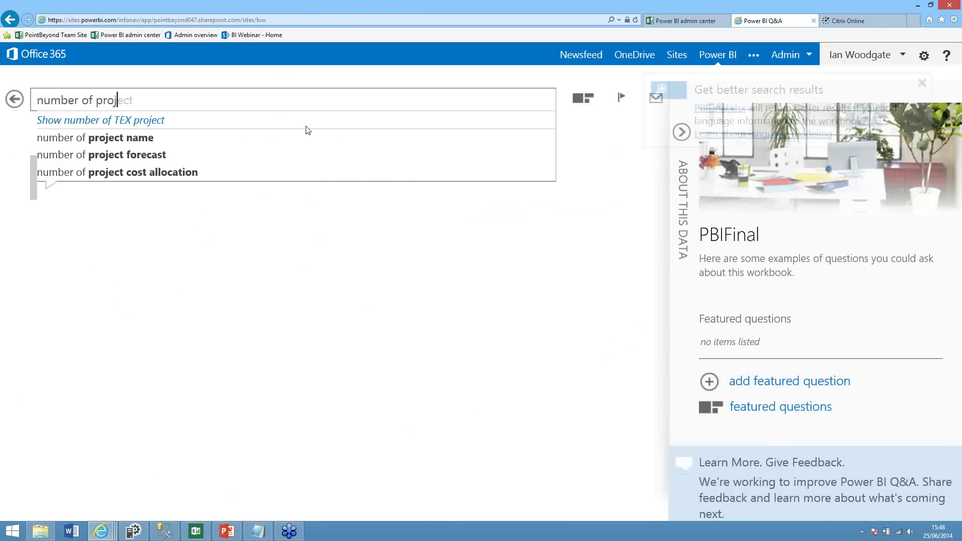
pyautogui.write('ects')
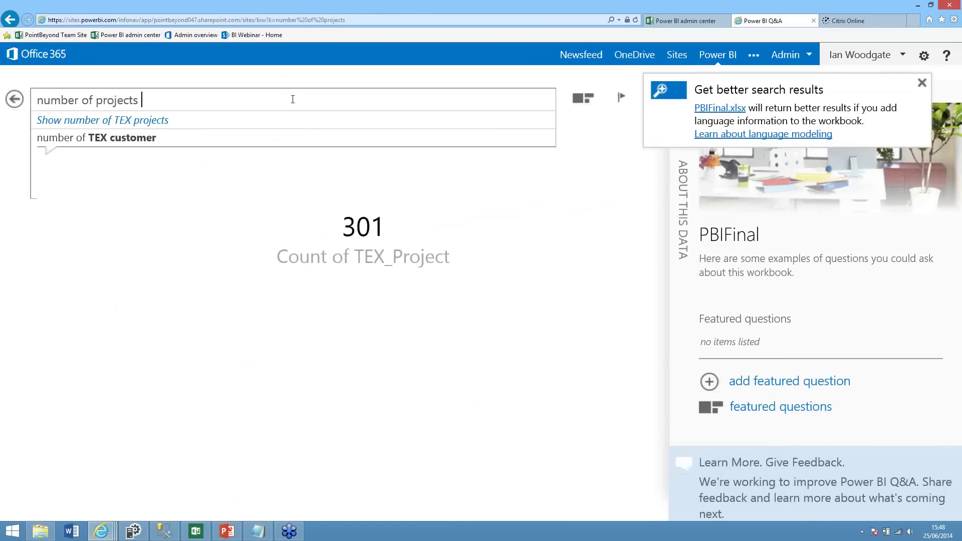
pyautogui.write('by cus')
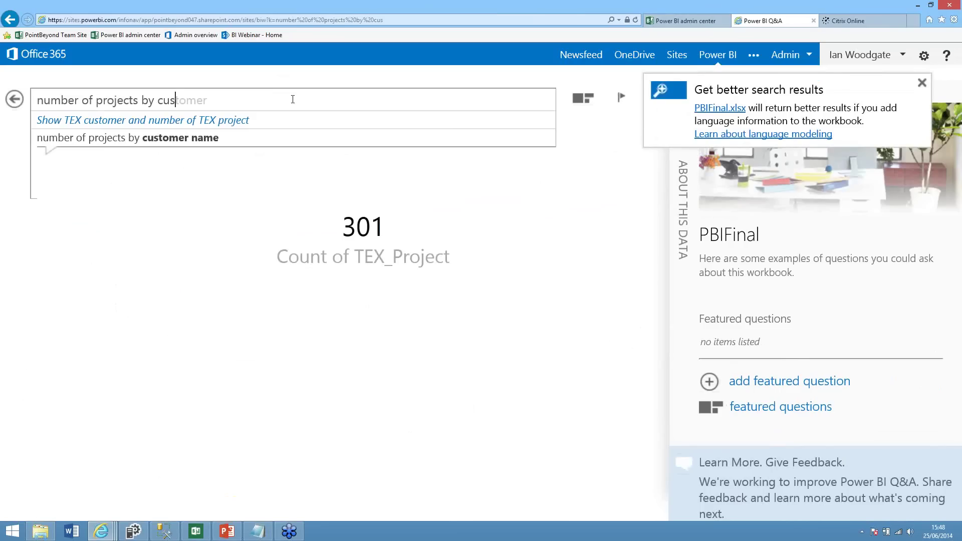
pyautogui.write('tomer ')
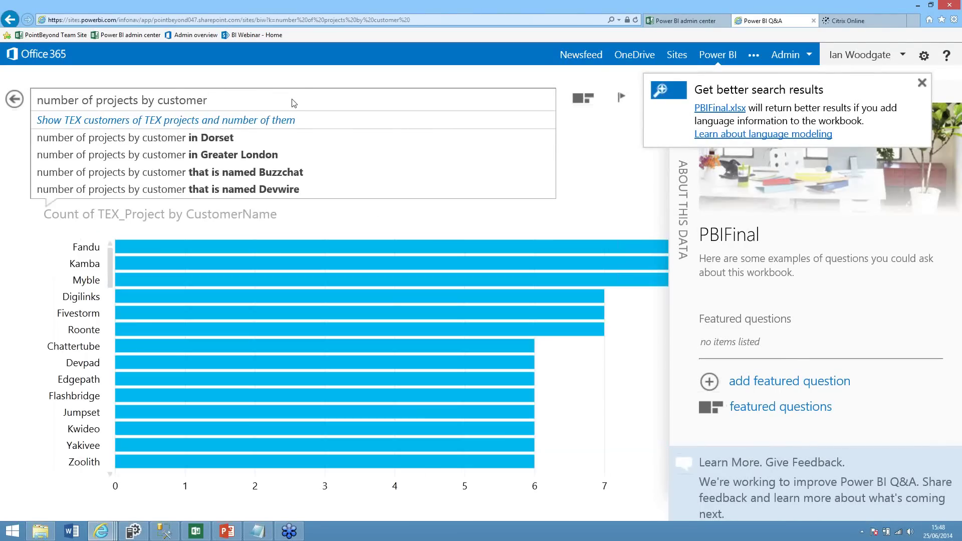
pyautogui.write('name')
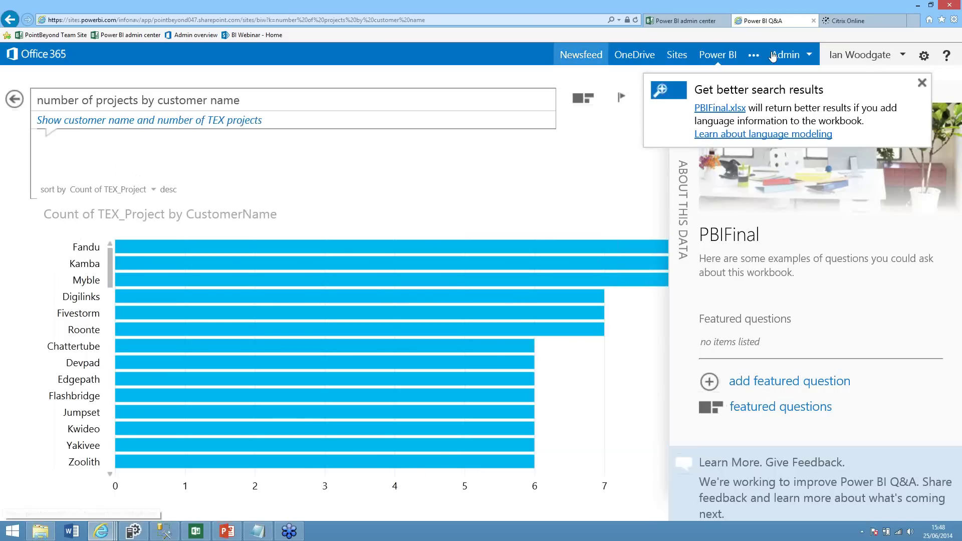
pyautogui.click(922, 82)
# Show the project counts as a table, then start a 'revenue by consultant name by year' question
pyautogui.click(681, 133)
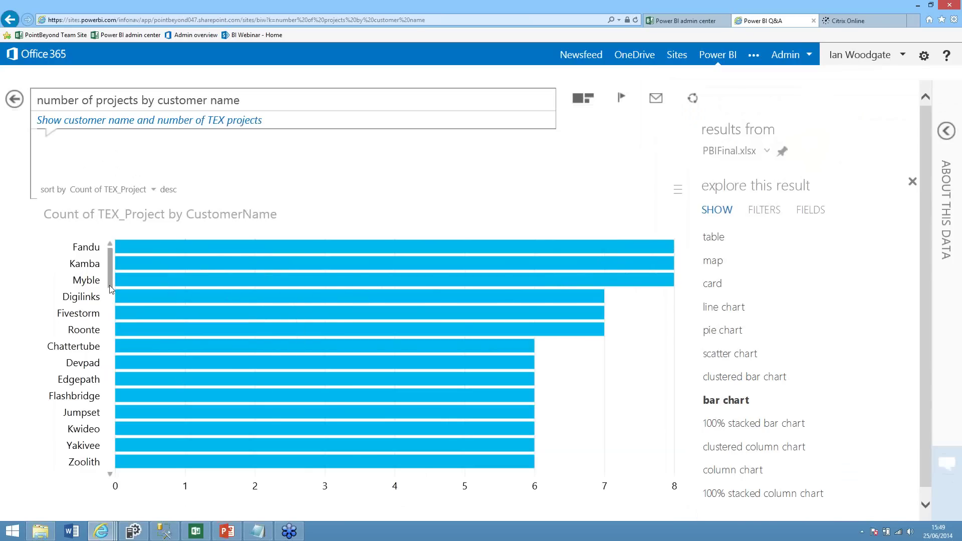
pyautogui.moveTo(108, 282); pyautogui.dragTo(646, 212)
pyautogui.click(714, 237)
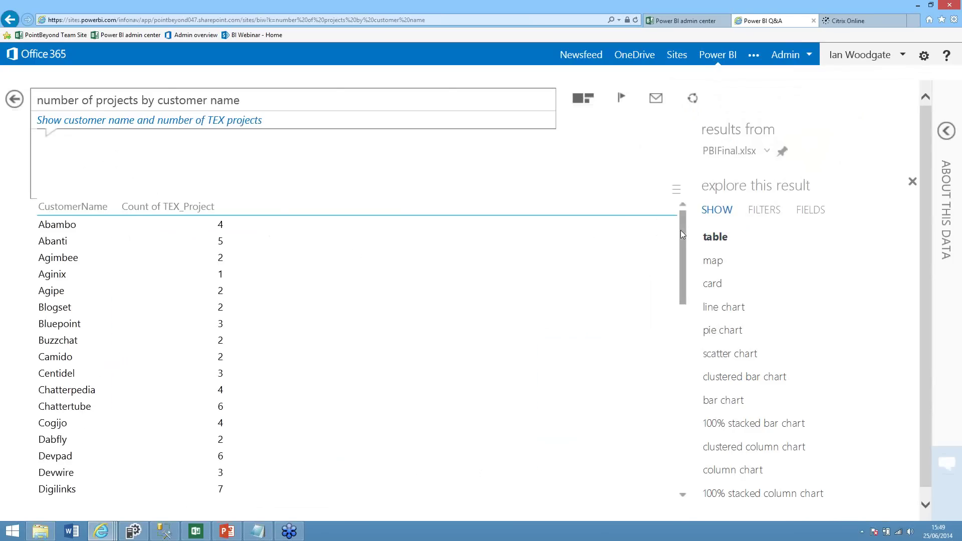
pyautogui.moveTo(310, 100); pyautogui.dragTo(37, 100)
pyautogui.write('reve')
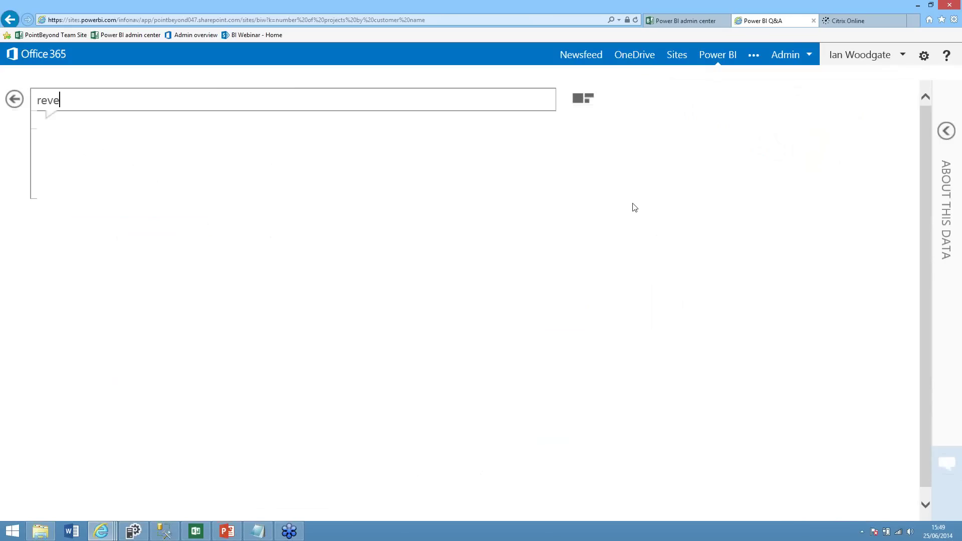
pyautogui.write('nue b')
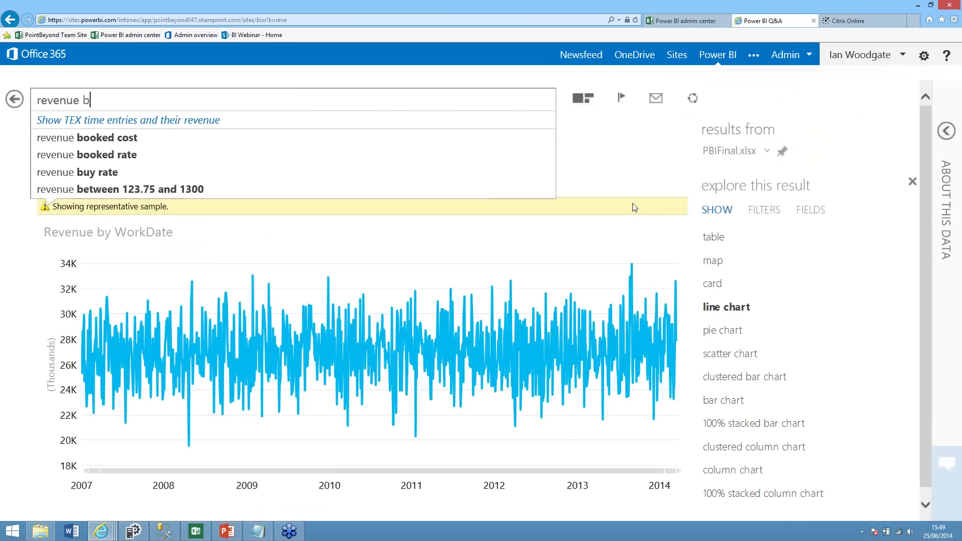
pyautogui.write('y consultan')
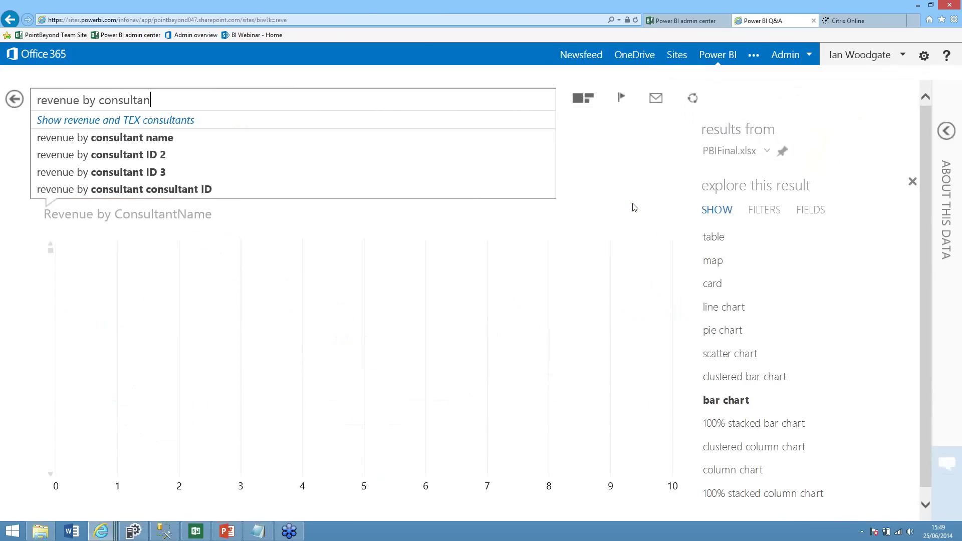
pyautogui.write('t name ')
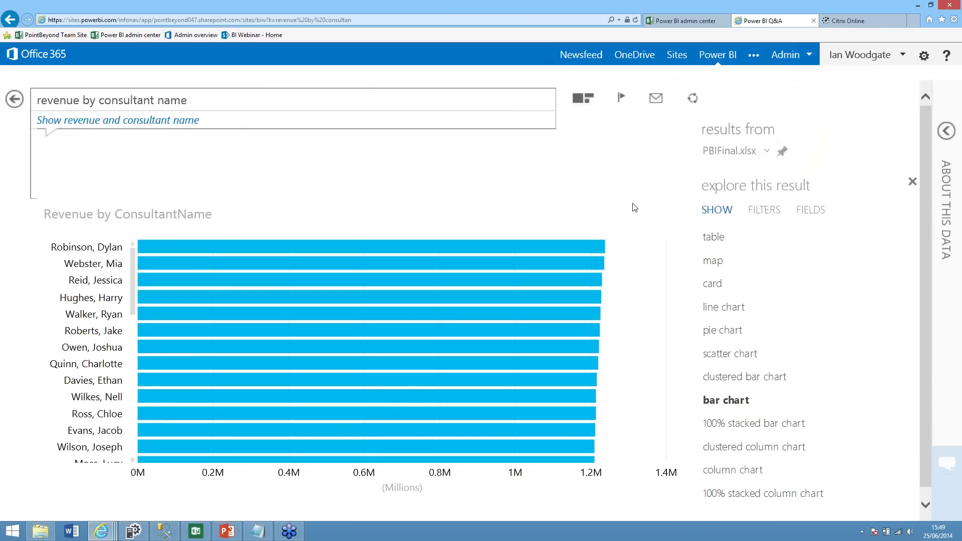
pyautogui.write('by year')
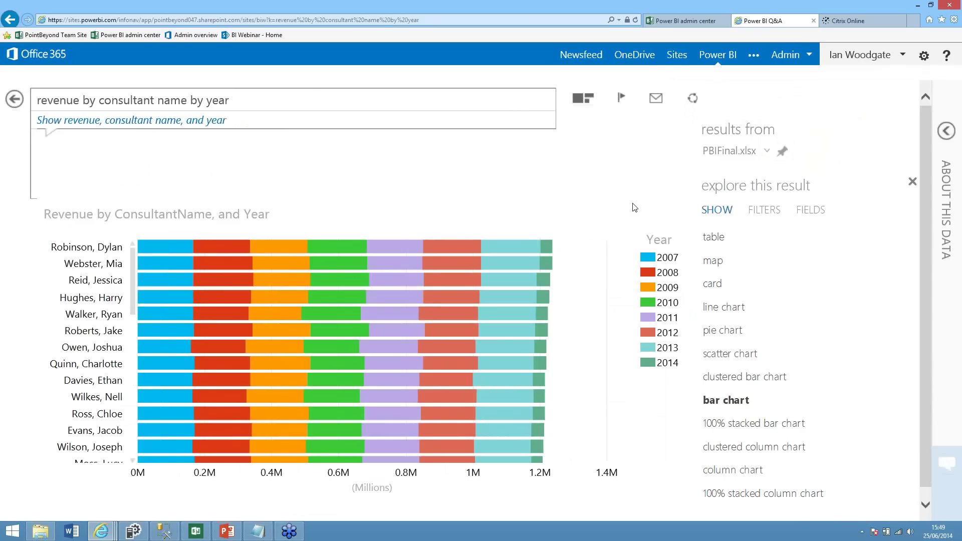
# Rewrite the question as 'revenue by month and activity'
pyautogui.moveTo(281, 103); pyautogui.dragTo(137, 97)
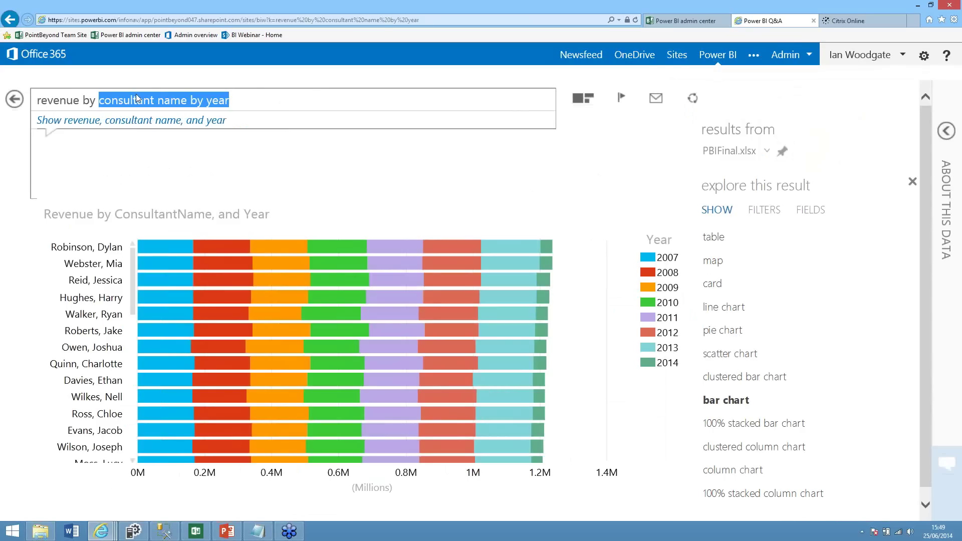
pyautogui.write('mon th')
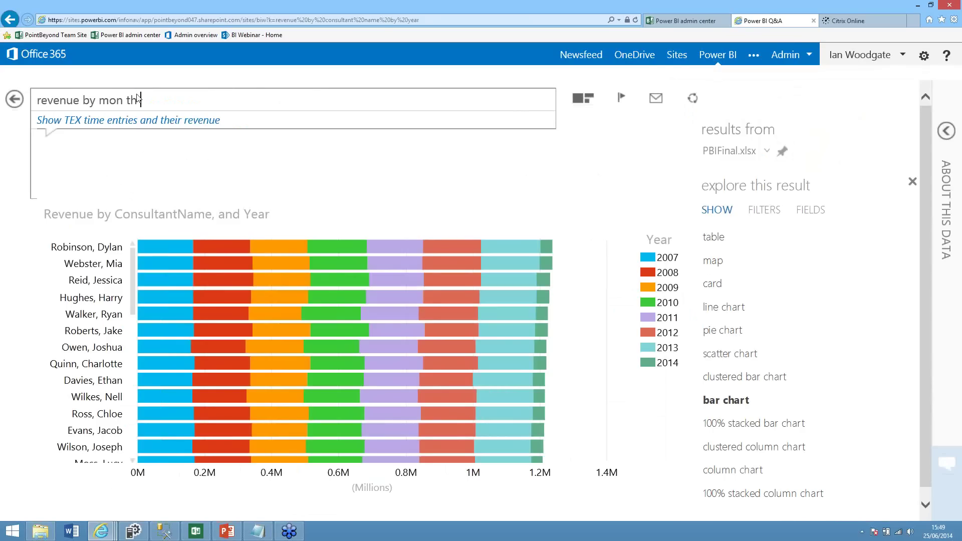
pyautogui.press('BackSpace')
pyautogui.press('BackSpace')
pyautogui.press('BackSpace')
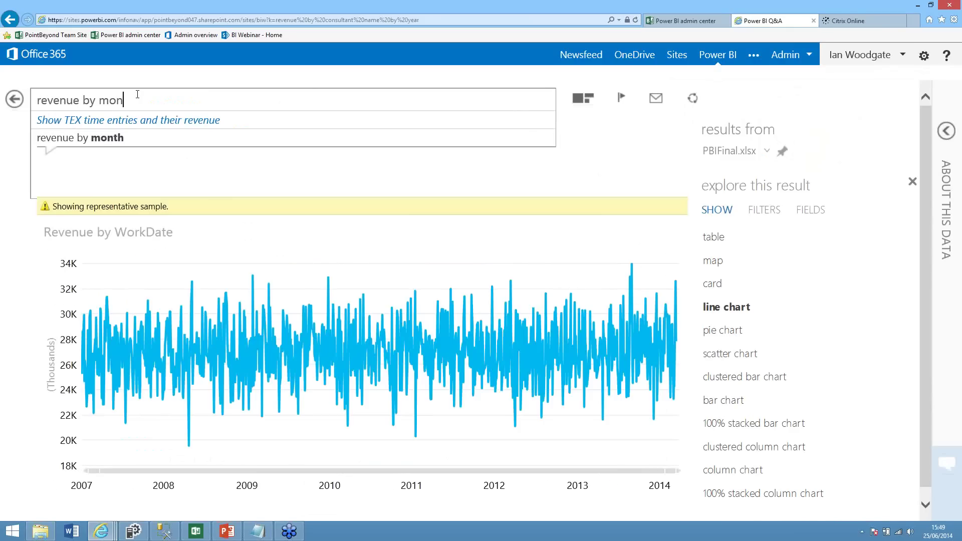
pyautogui.write('th and ac')
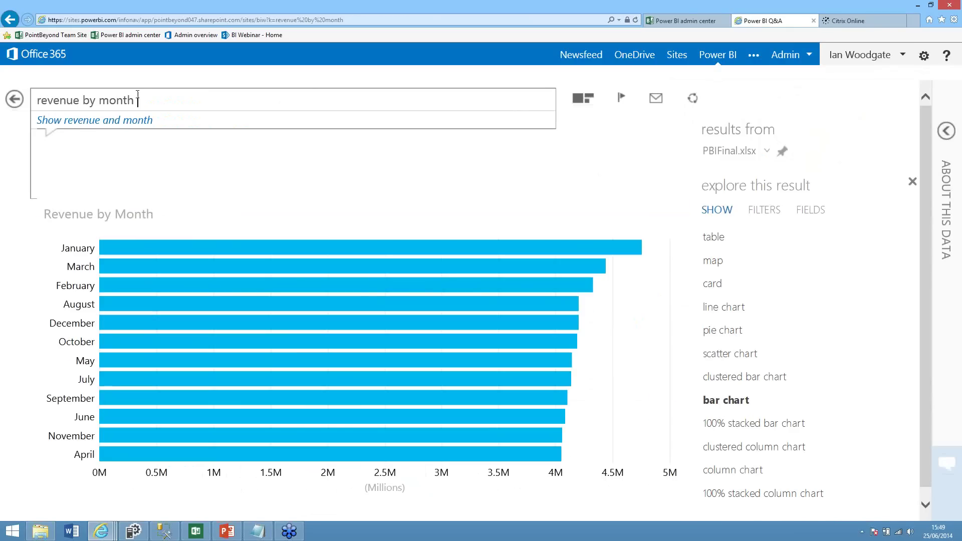
pyautogui.write('tivity')
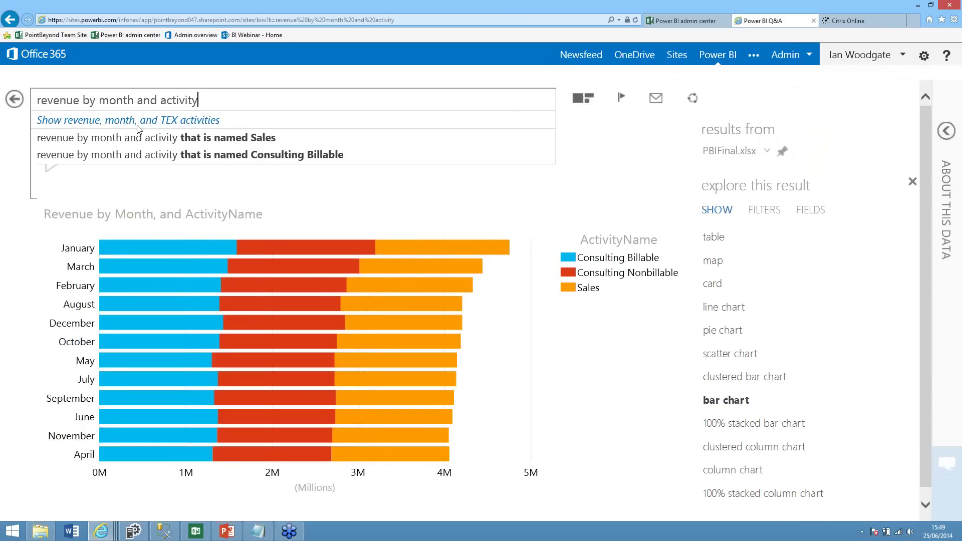
# Limit it to the activity named Sales, then begin a new 'revenue by county' question
pyautogui.click(148, 144)
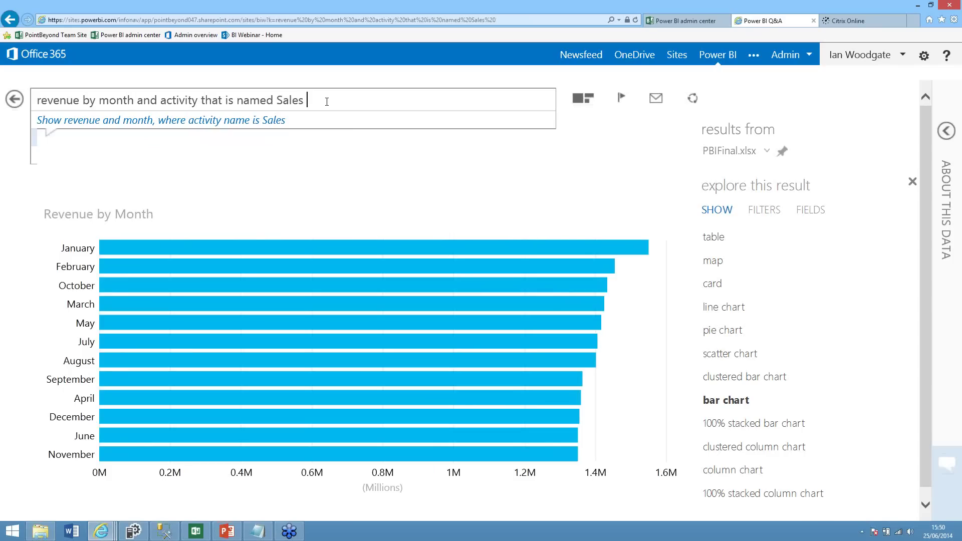
pyautogui.moveTo(326, 102); pyautogui.dragTo(150, 75)
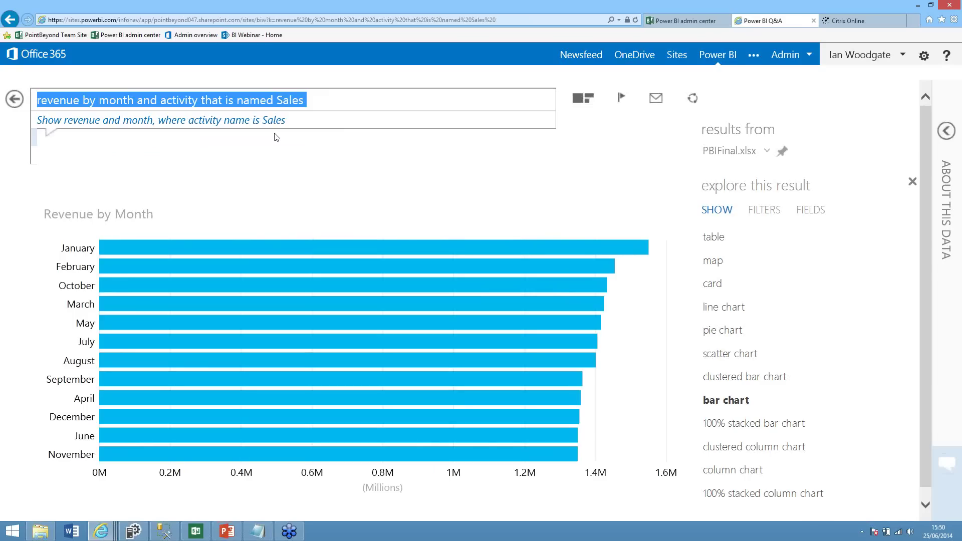
pyautogui.write('rev')
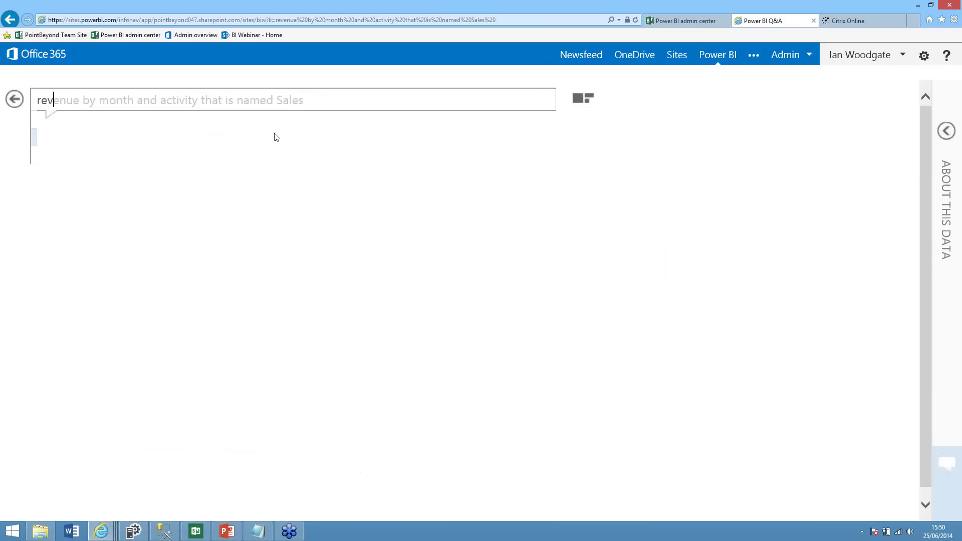
pyautogui.write('enue by county')
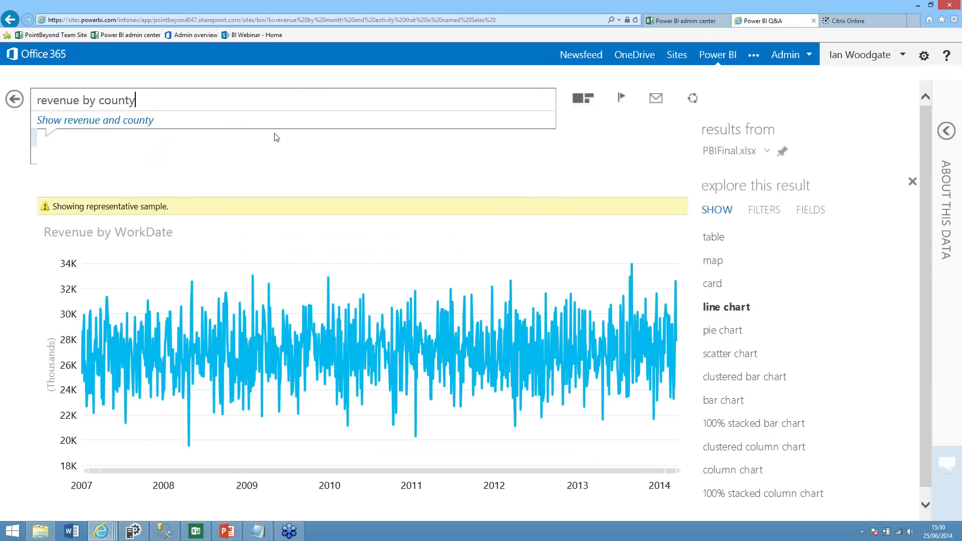
# Map revenue by county with content enabled, then extend it to 'revenue by county and activity'
pyautogui.press('Return')
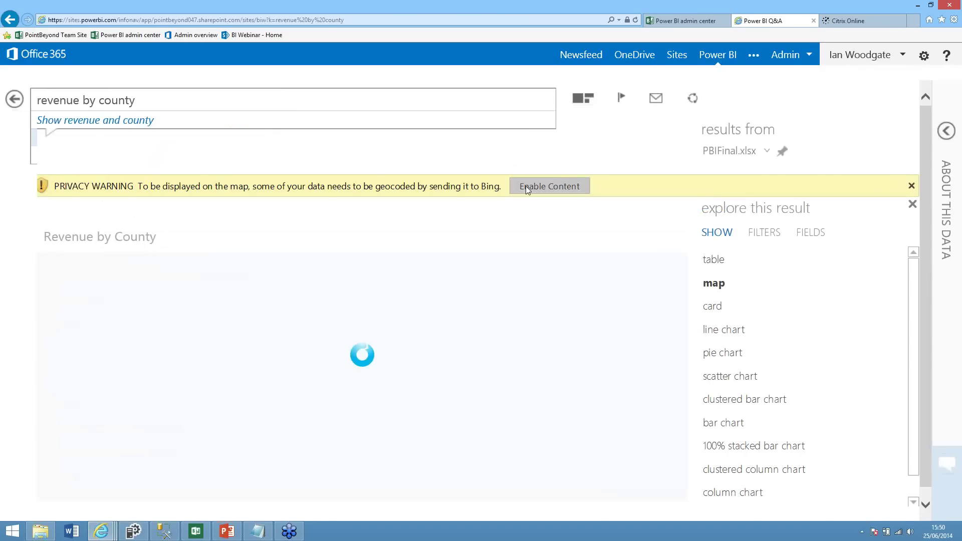
pyautogui.click(526, 187)
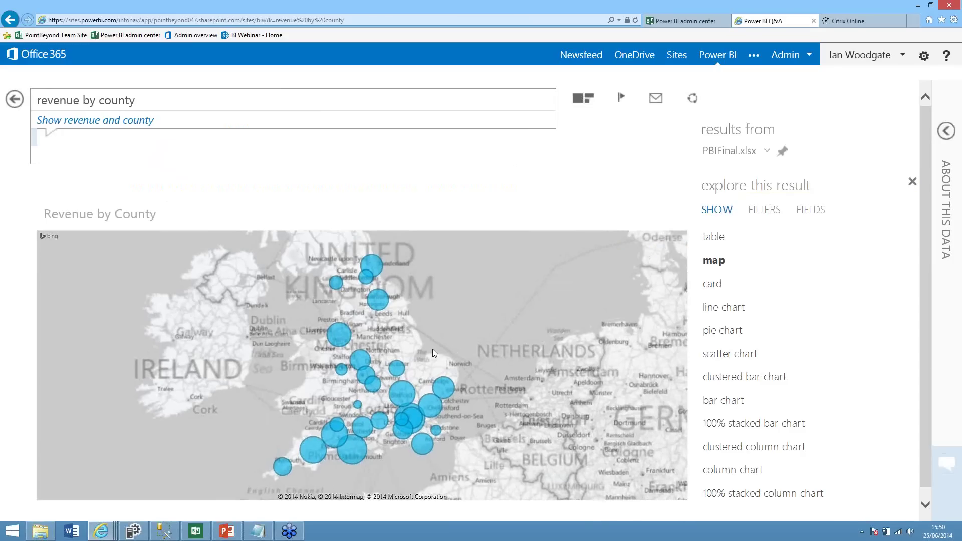
pyautogui.click(195, 102)
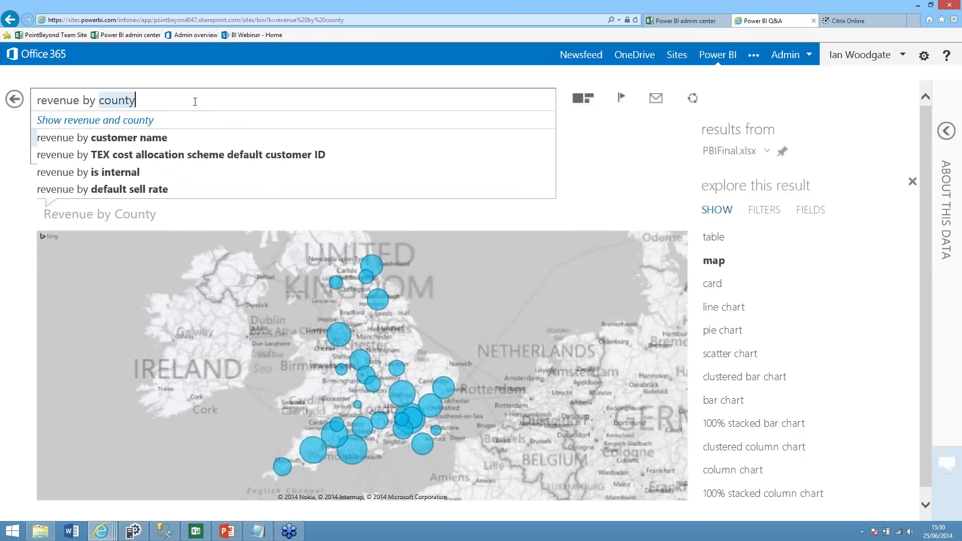
pyautogui.write('and')
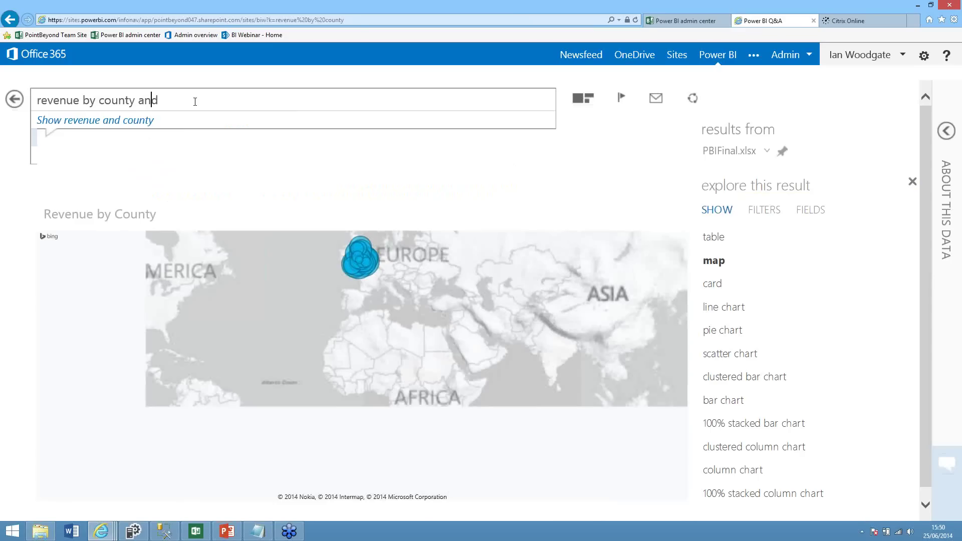
pyautogui.write(' ac')
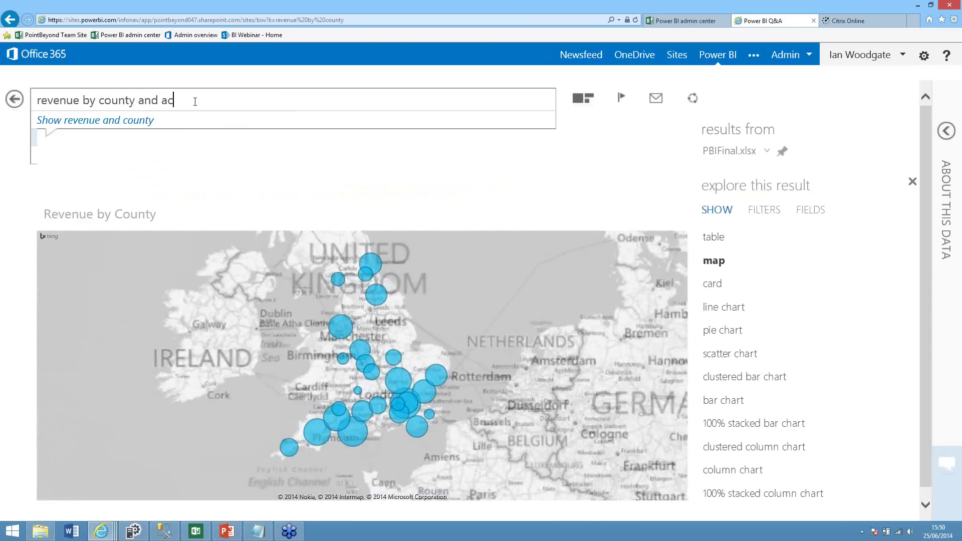
pyautogui.write('tivity')
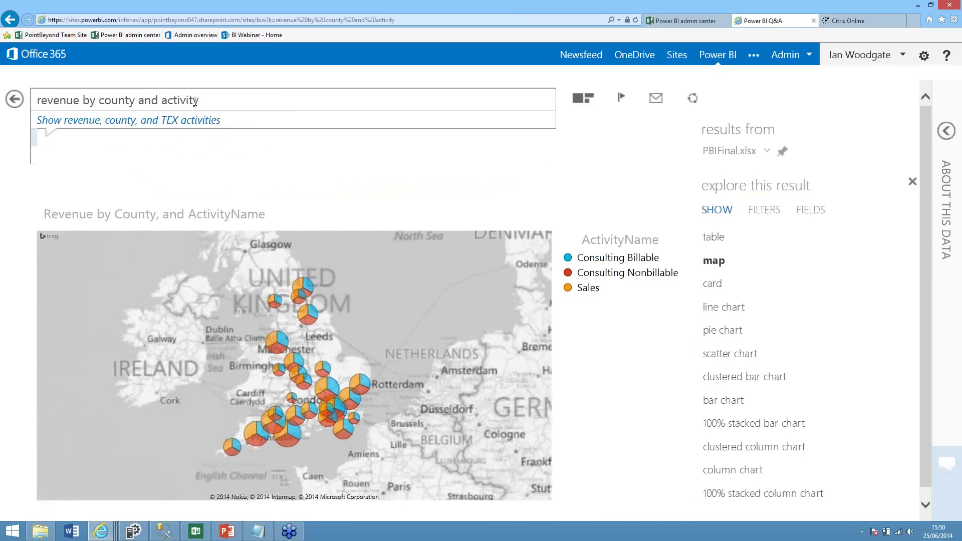
pyautogui.moveTo(338, 347)
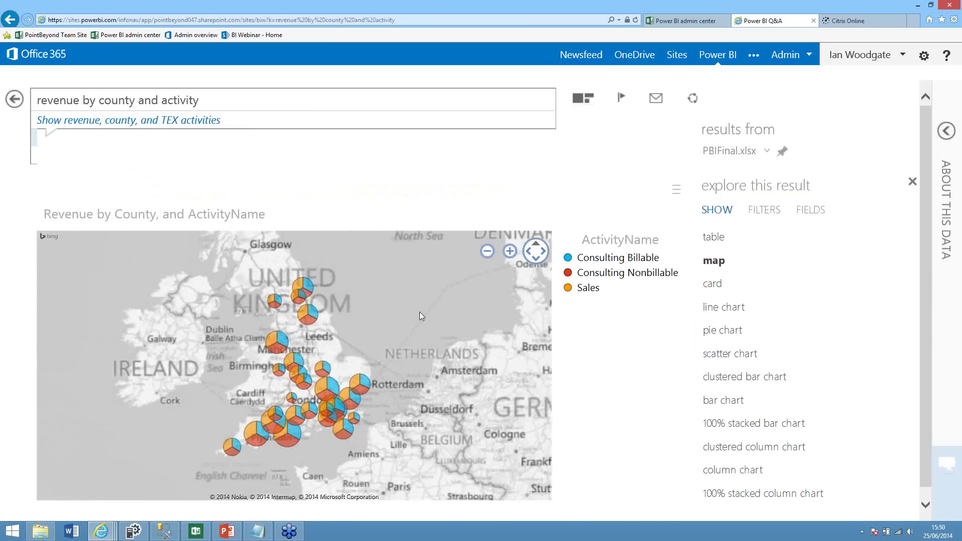
pyautogui.moveTo(225, 533)
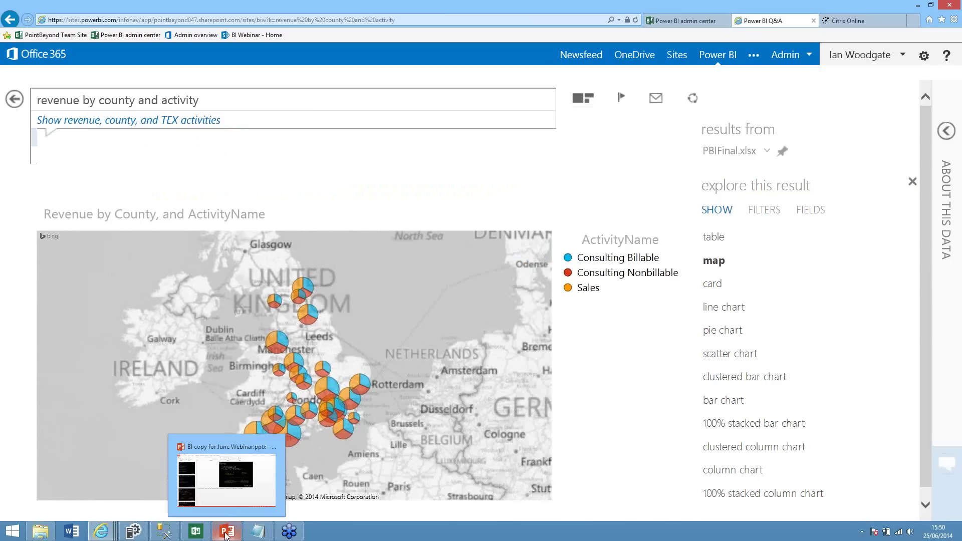
# Bring the webinar deck back and move to slide 15, 'Thank you and Questions'
pyautogui.click(233, 502)
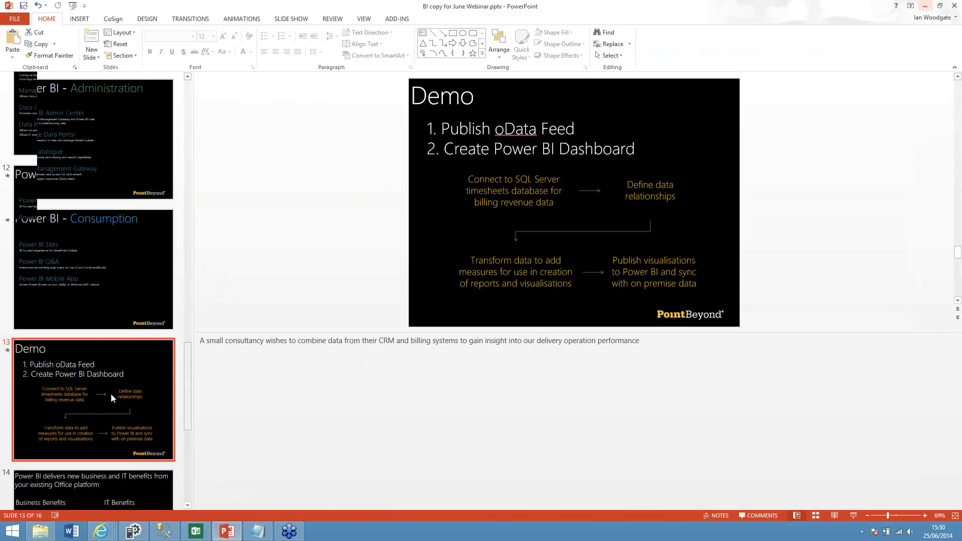
pyautogui.scroll(-3, 110, 392)
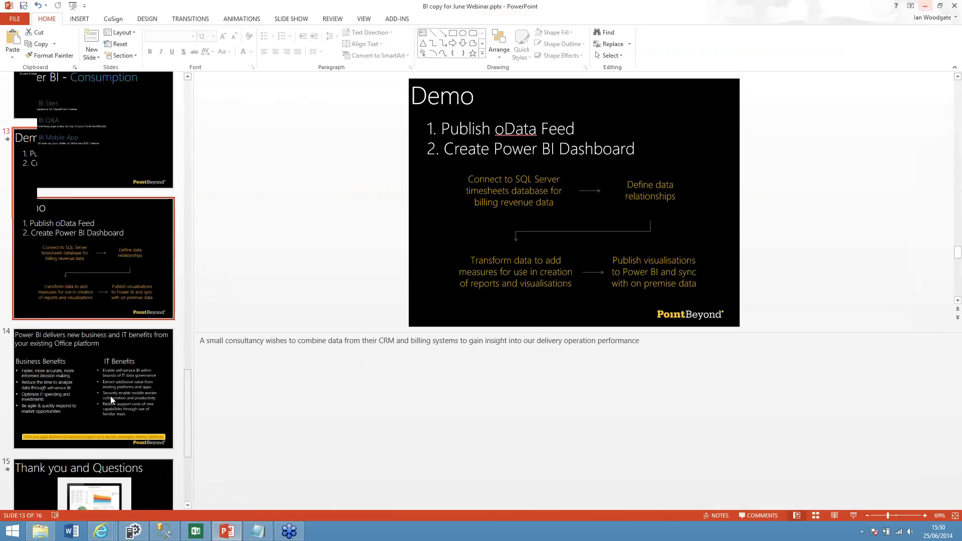
pyautogui.click(122, 341)
pyautogui.click(133, 405)
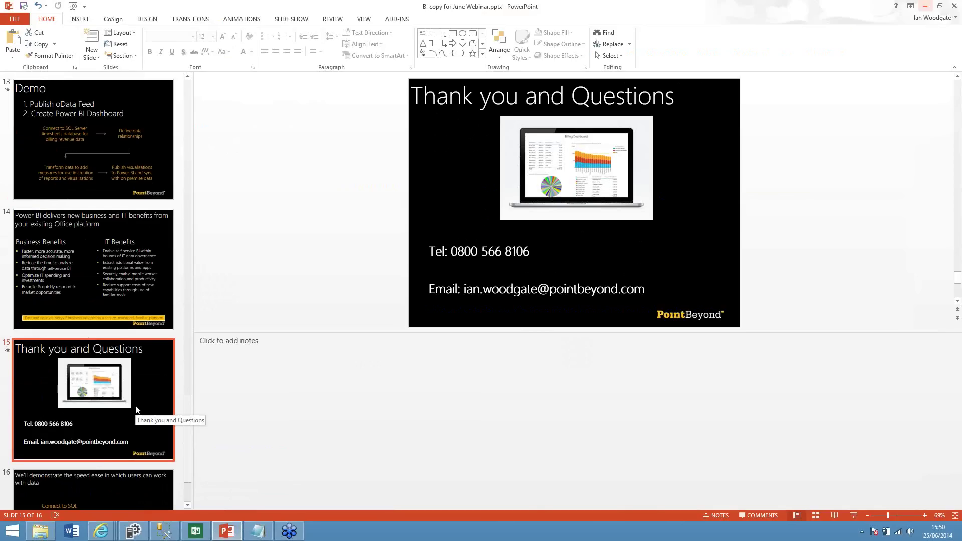